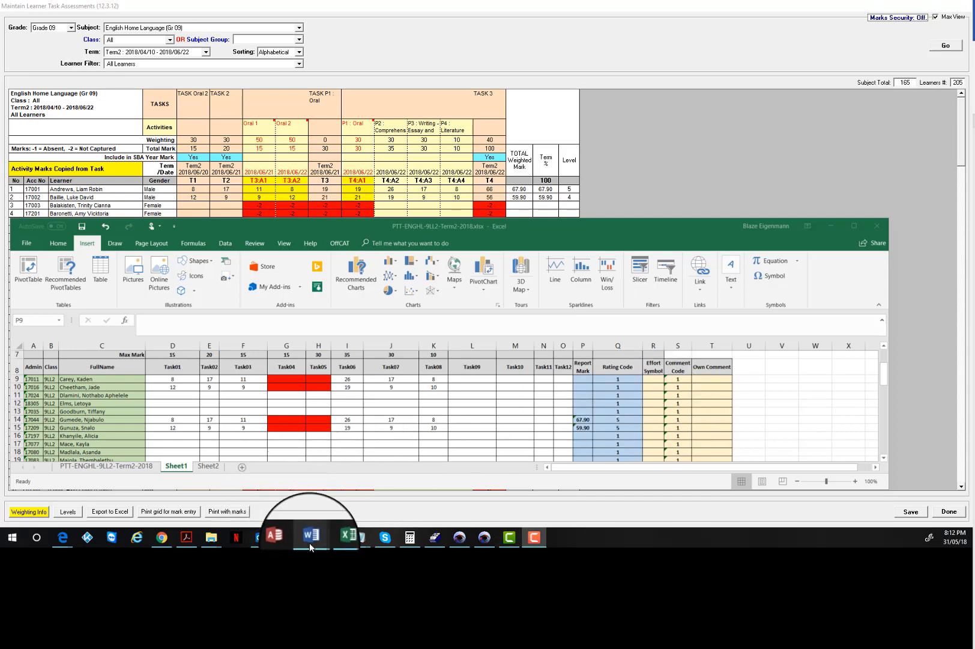
- Switch to the Video Manual Index document in Word and highlight the Grade 9 Eng Home Language video entry under Term2 Home Language Marksheets Explanation
mouse_move(311, 545)
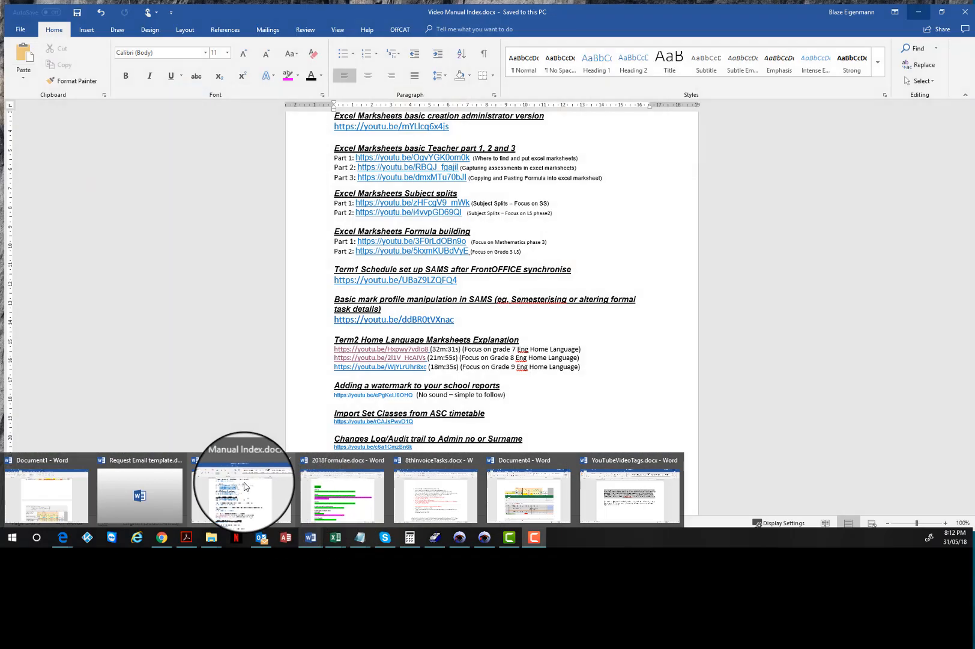
left_click(244, 486)
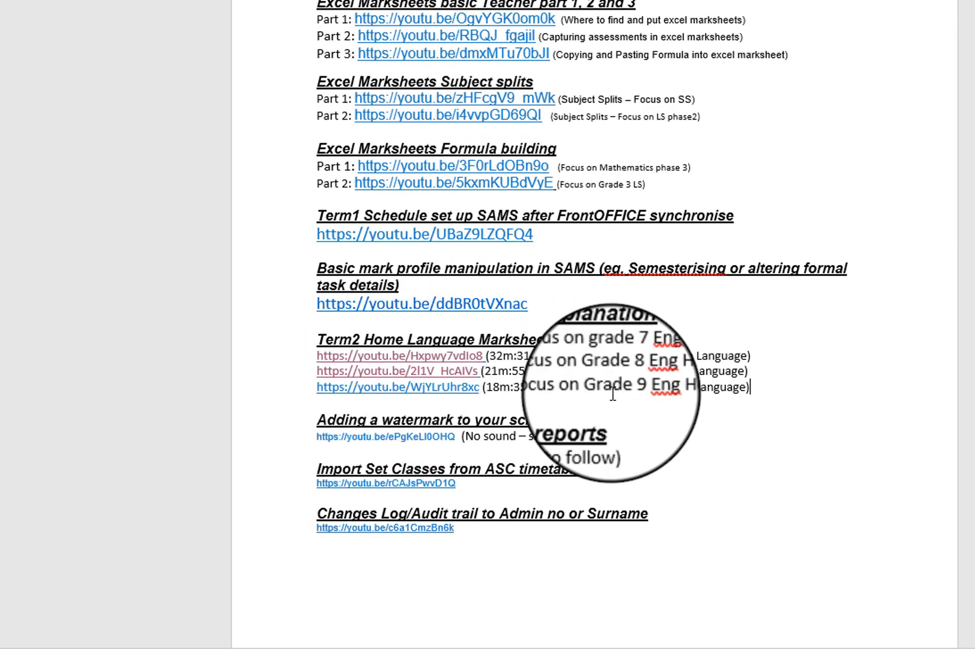
left_click_drag(403, 393, 318, 387)
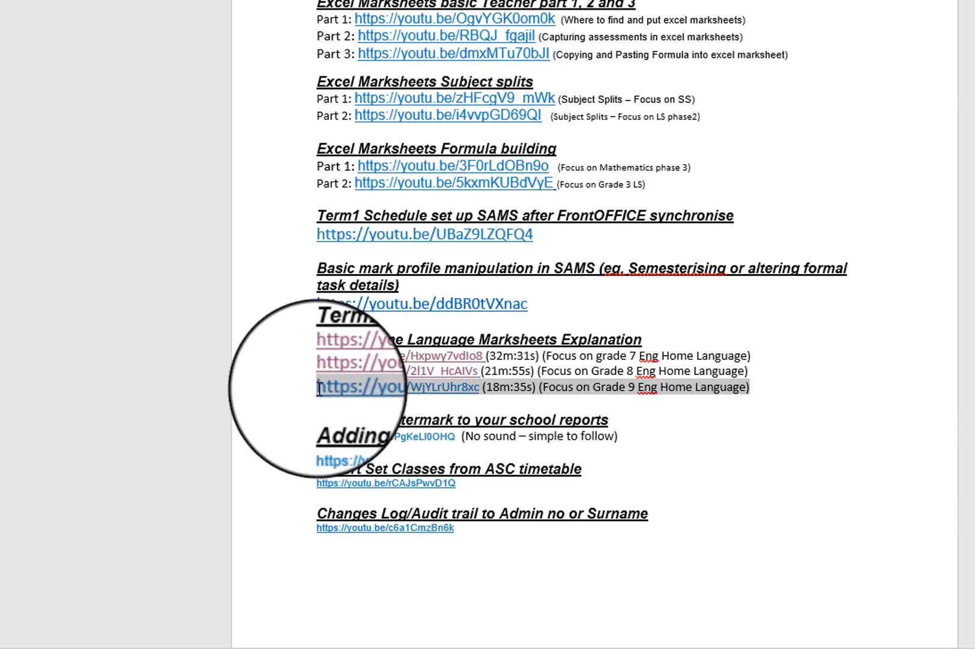
left_click(753, 390)
left_click_drag(753, 389, 318, 388)
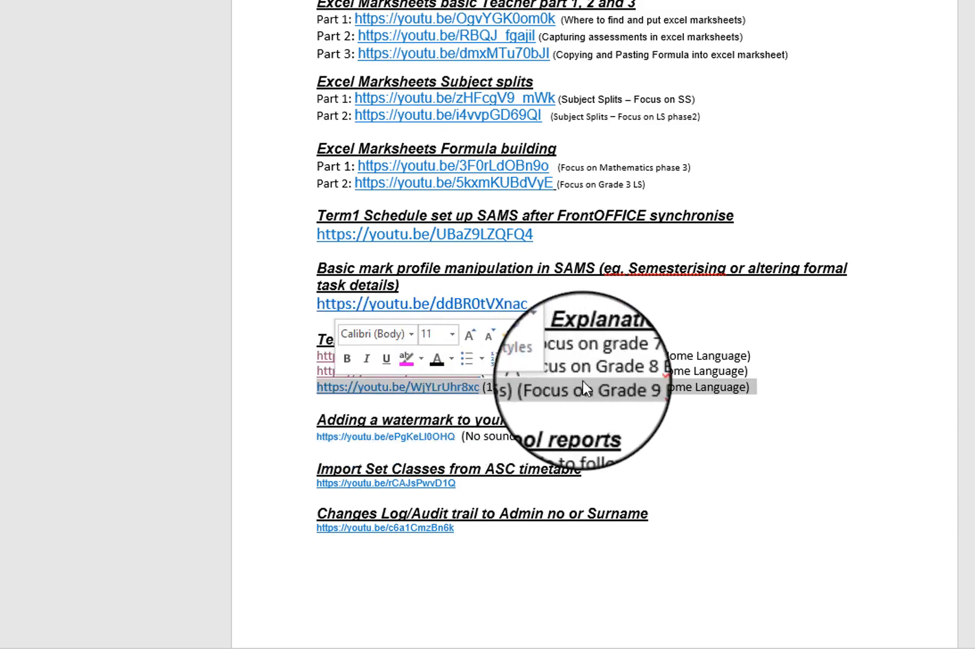
left_click(753, 387)
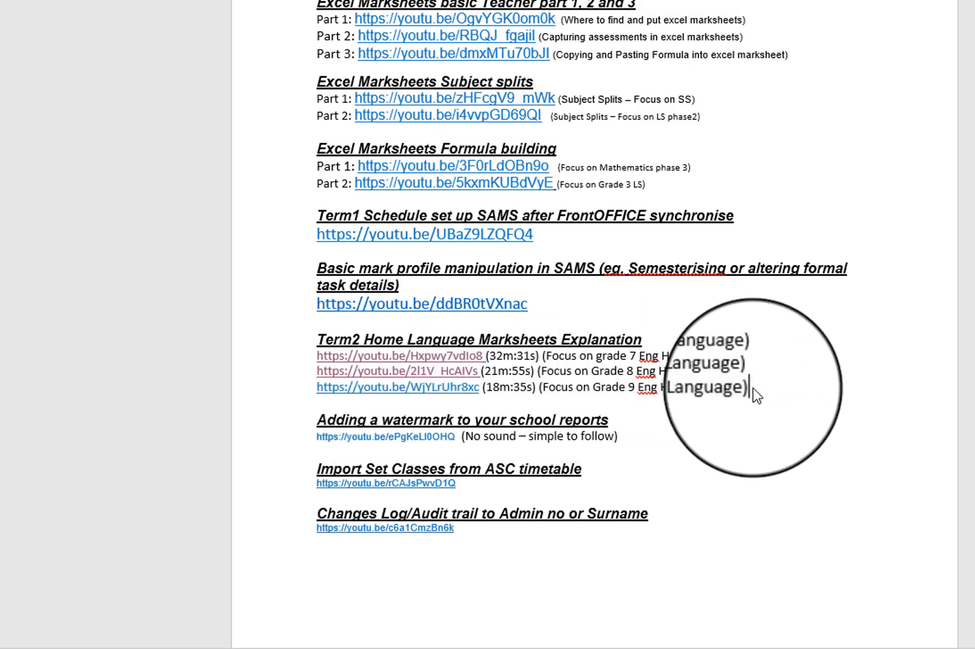
left_click_drag(712, 389, 322, 387)
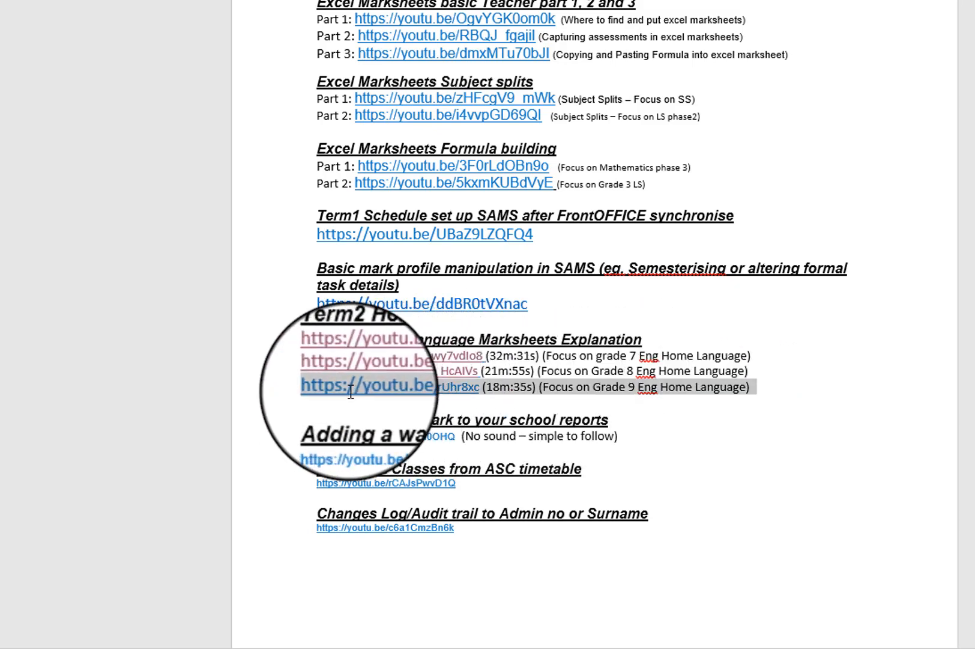
left_click(677, 385)
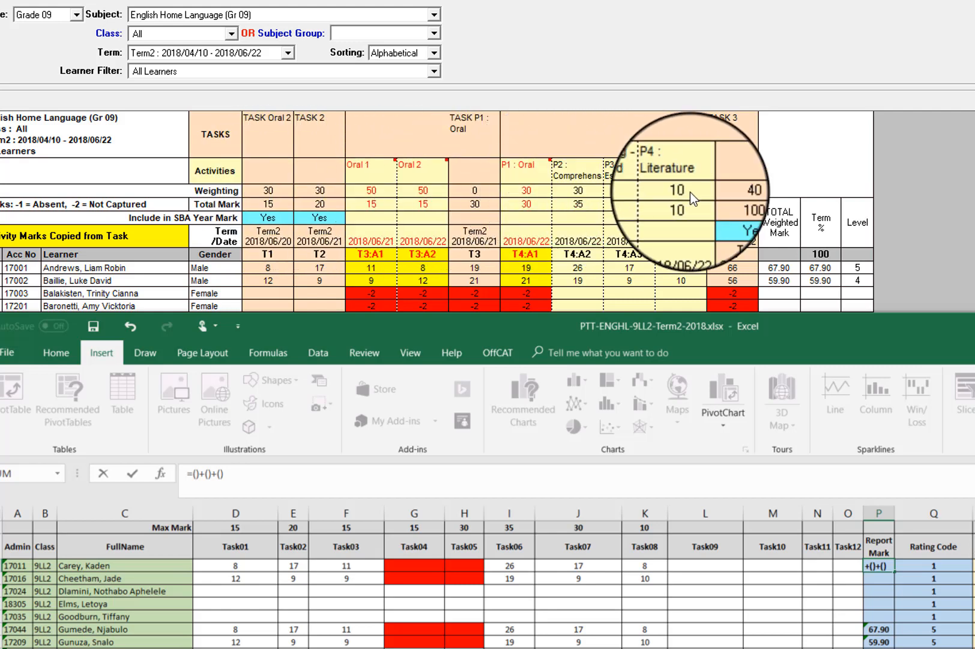
- Fill the first brackets of the Report Mark formula in Excel cell P9 with the Task01 weighting, D9/D$7*D$6
left_click(554, 248)
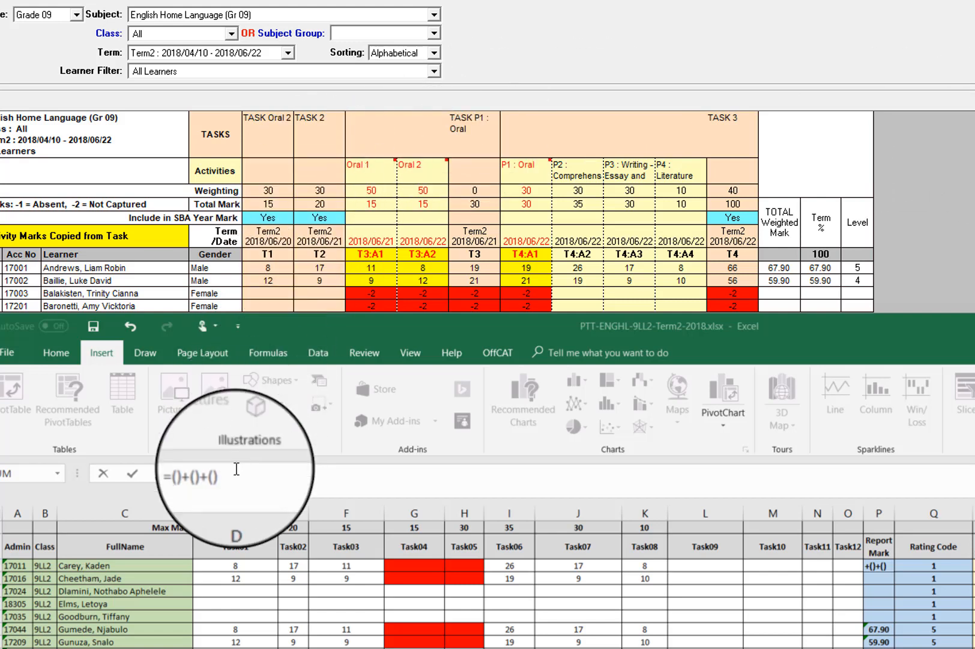
left_click(255, 442)
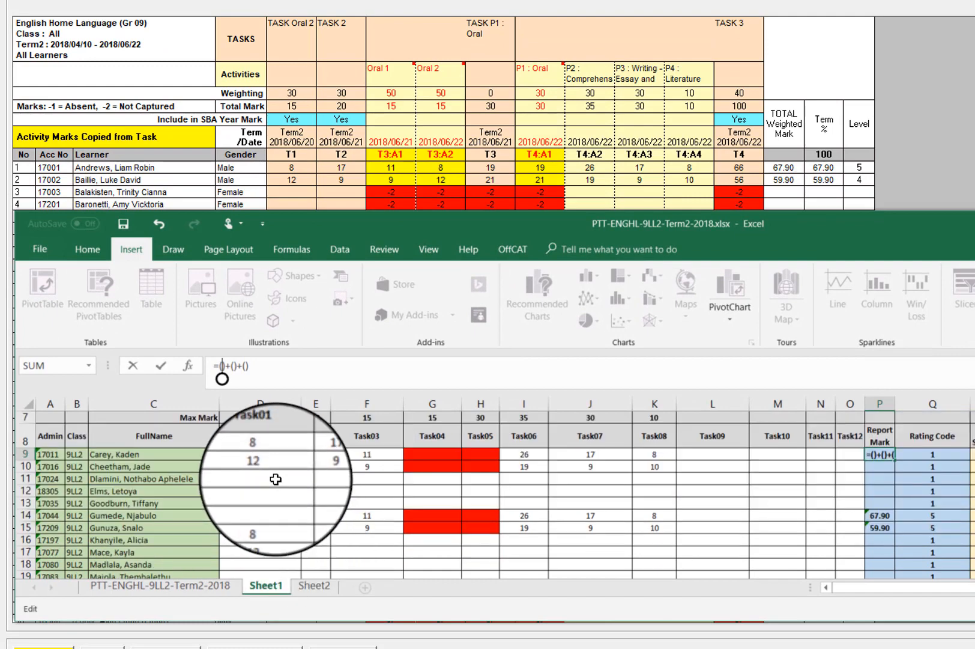
scroll(281, 493, "up", 1)
left_click(269, 544)
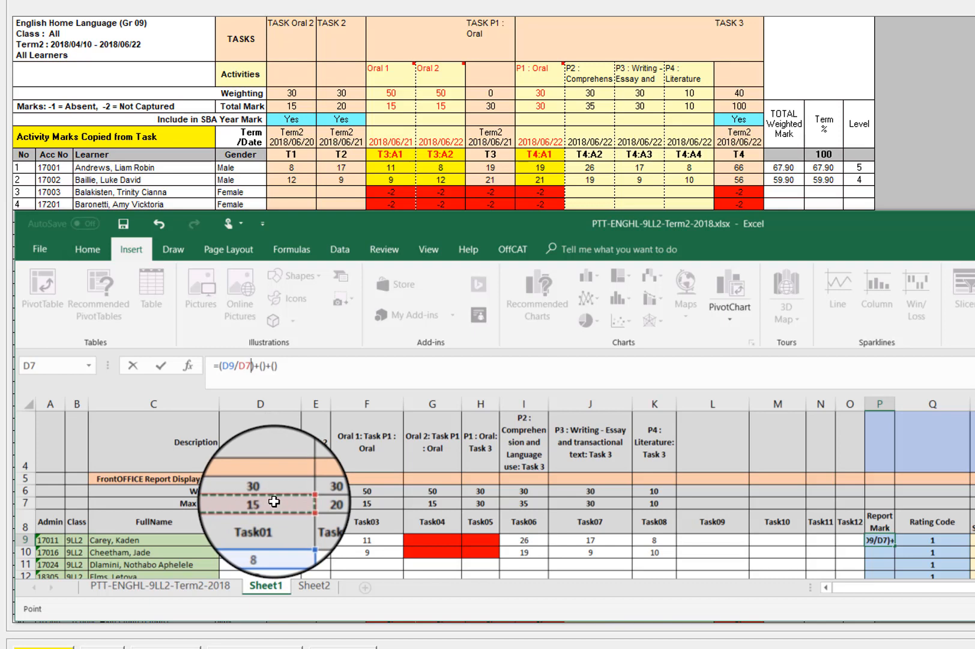
left_click(248, 391)
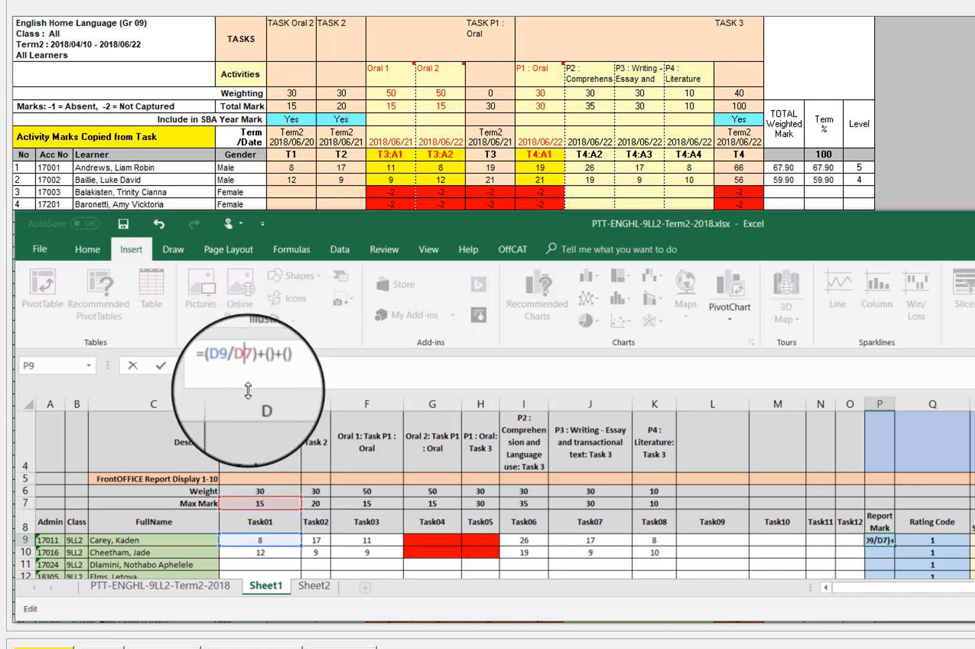
type("$7")
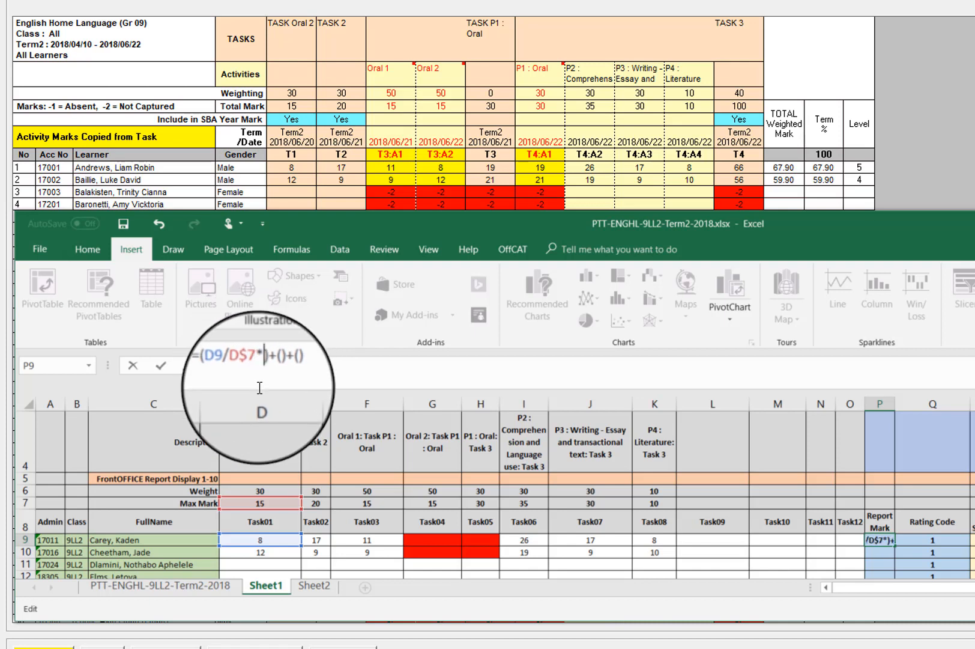
type("*")
left_click(264, 491)
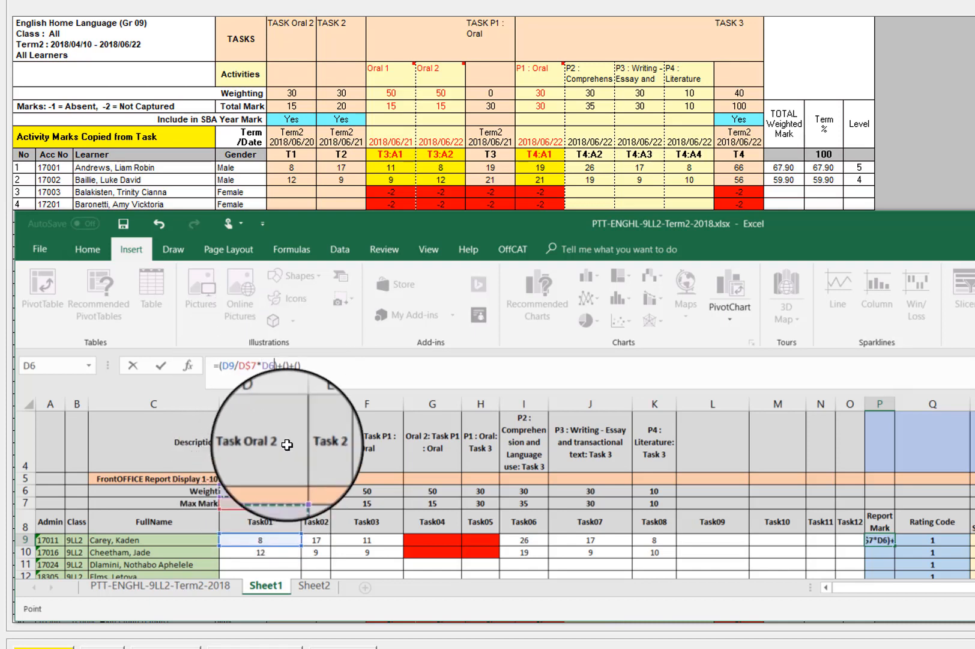
left_click(268, 365)
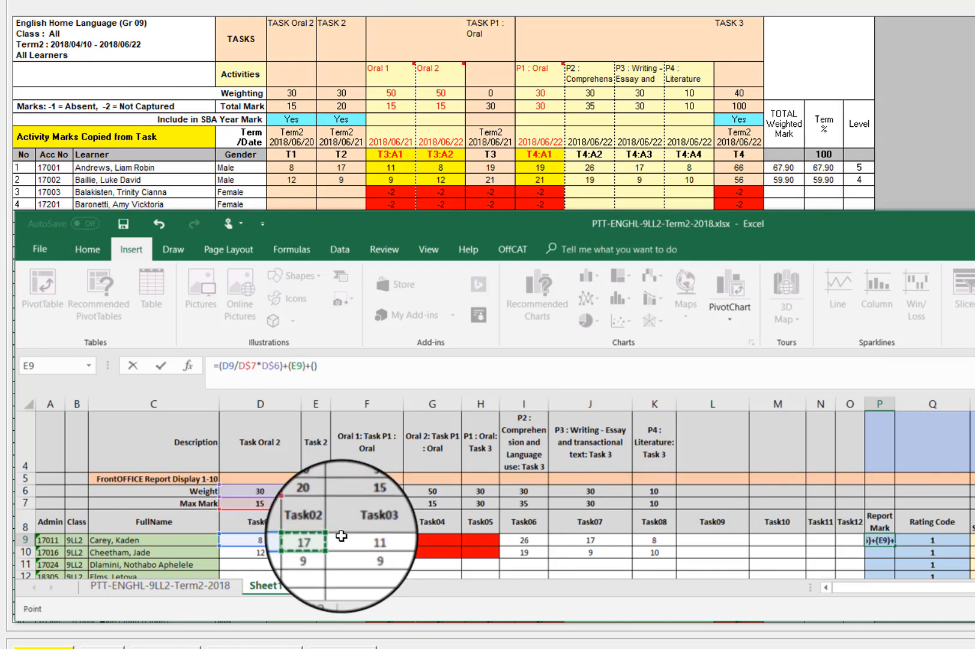
- Complete the second brackets of the P9 formula with the Task02 weighting, E9/E$7*E$6
type("/")
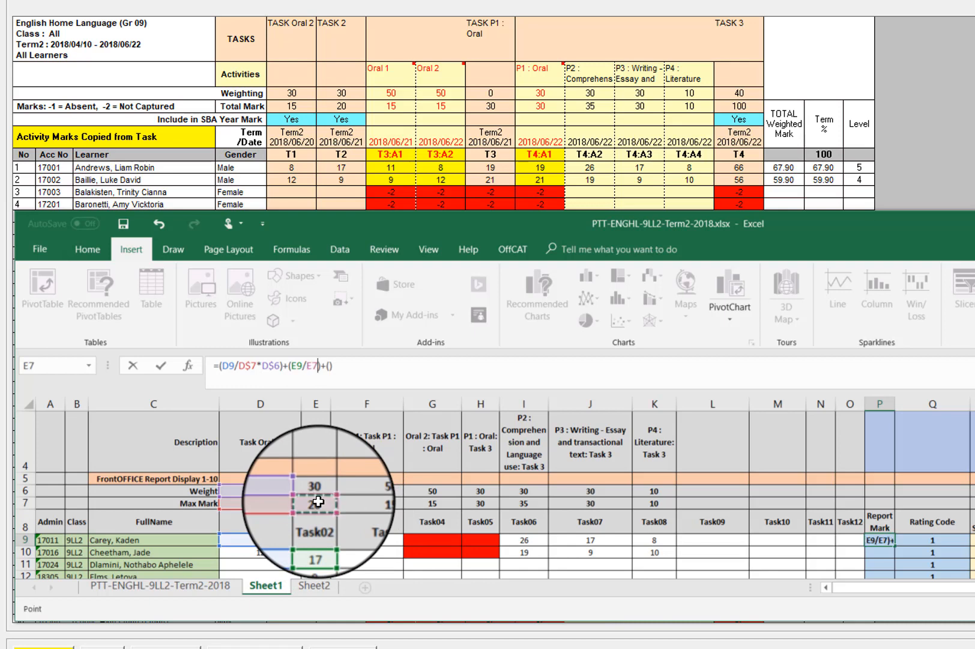
left_click(312, 364)
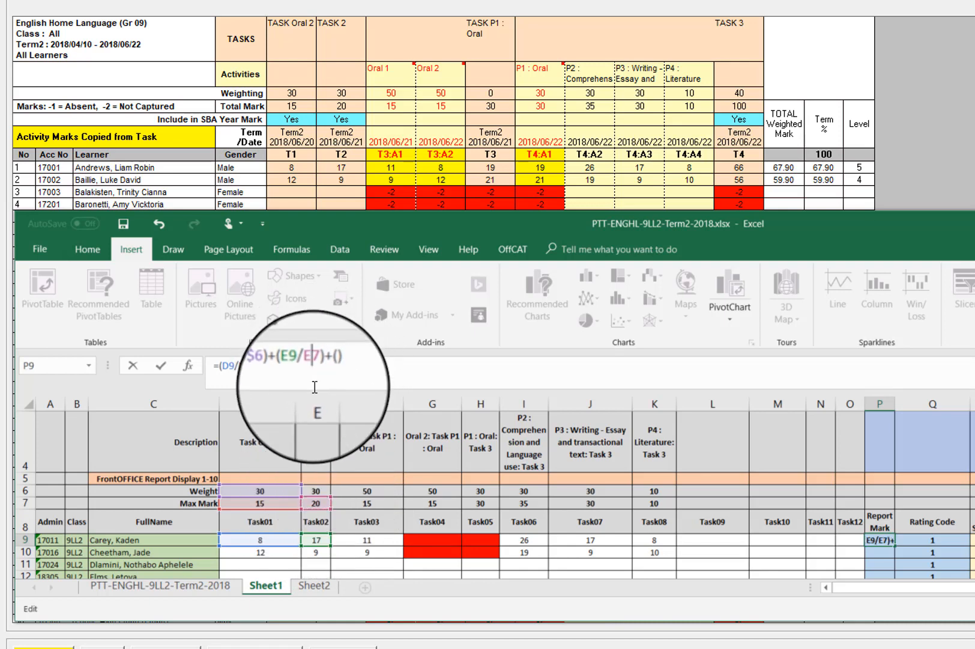
type("$7")
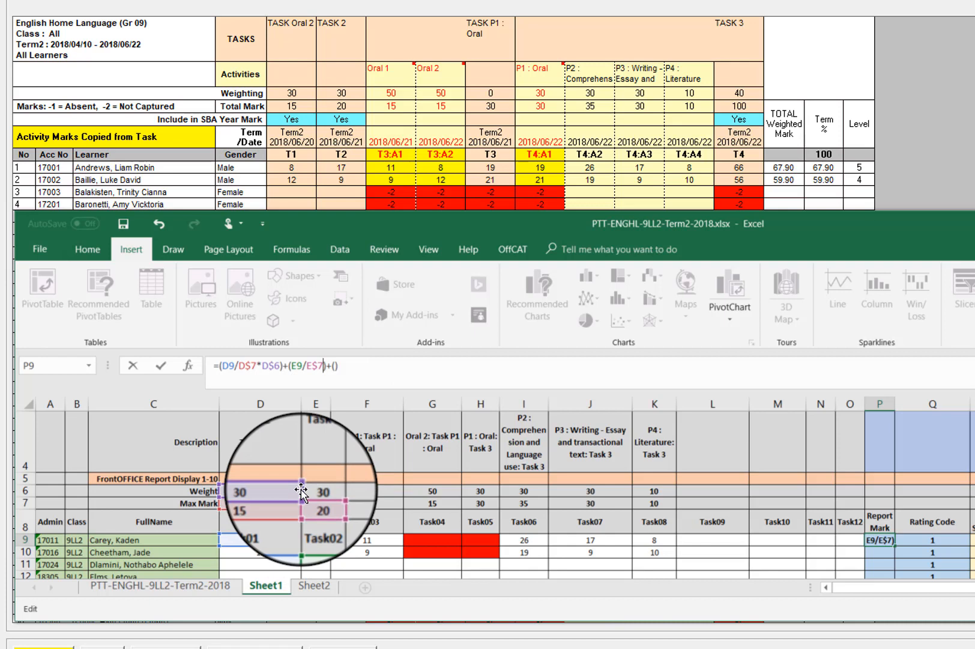
type("*")
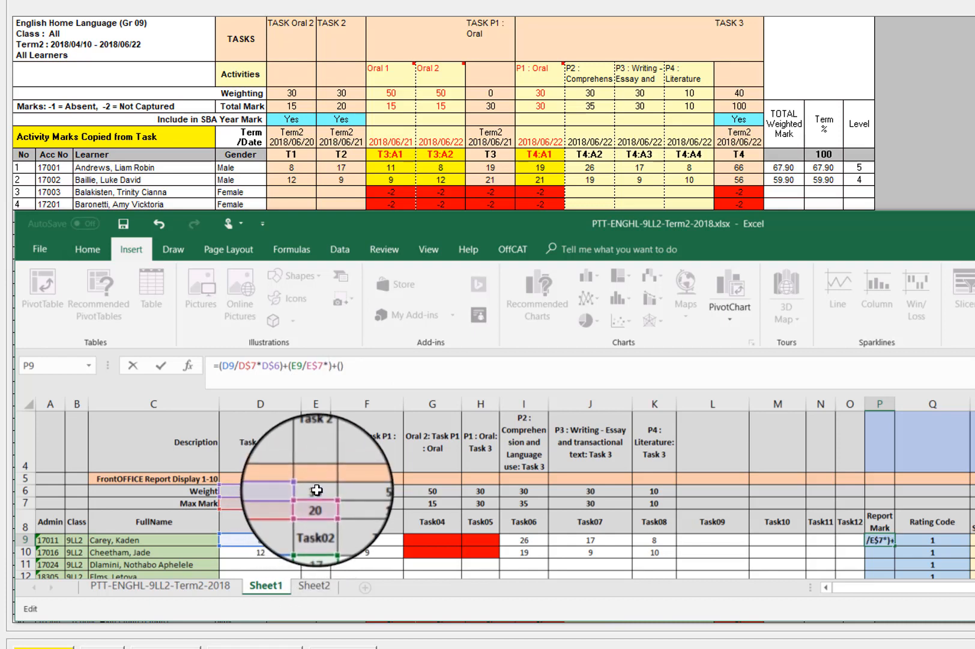
left_click(316, 490)
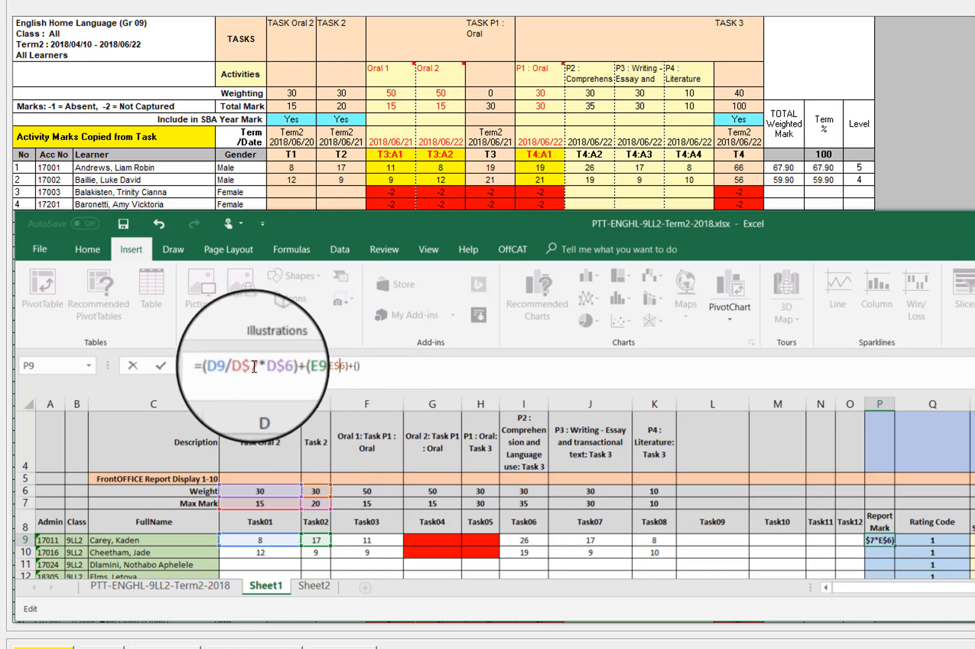
- Review the D$7 row lock and the completed Task01 and Task02 terms by highlighting them in the P9 formula
left_click_drag(248, 366, 256, 365)
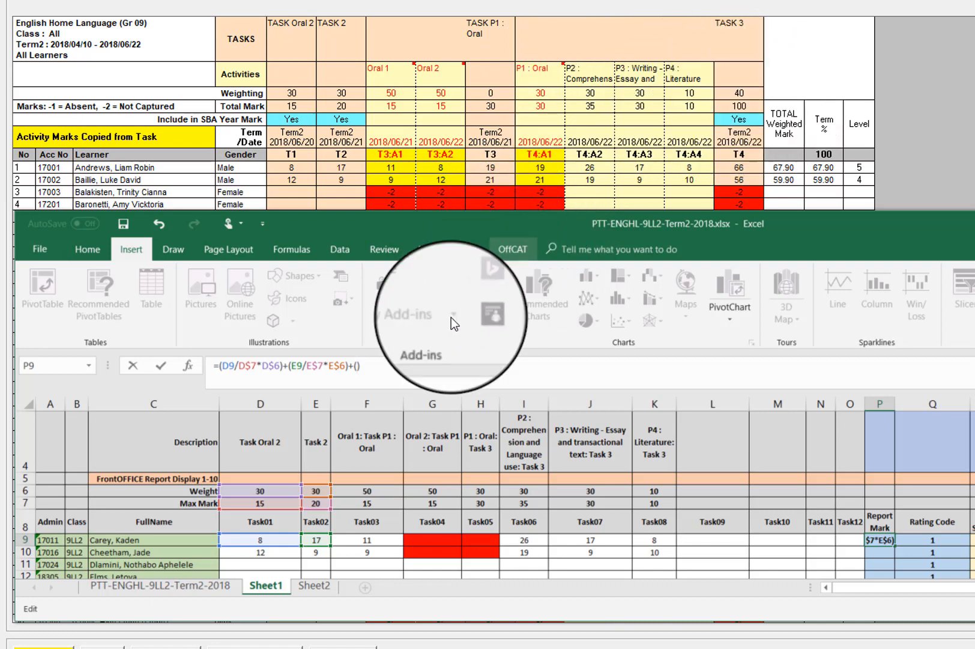
left_click_drag(300, 368, 221, 365)
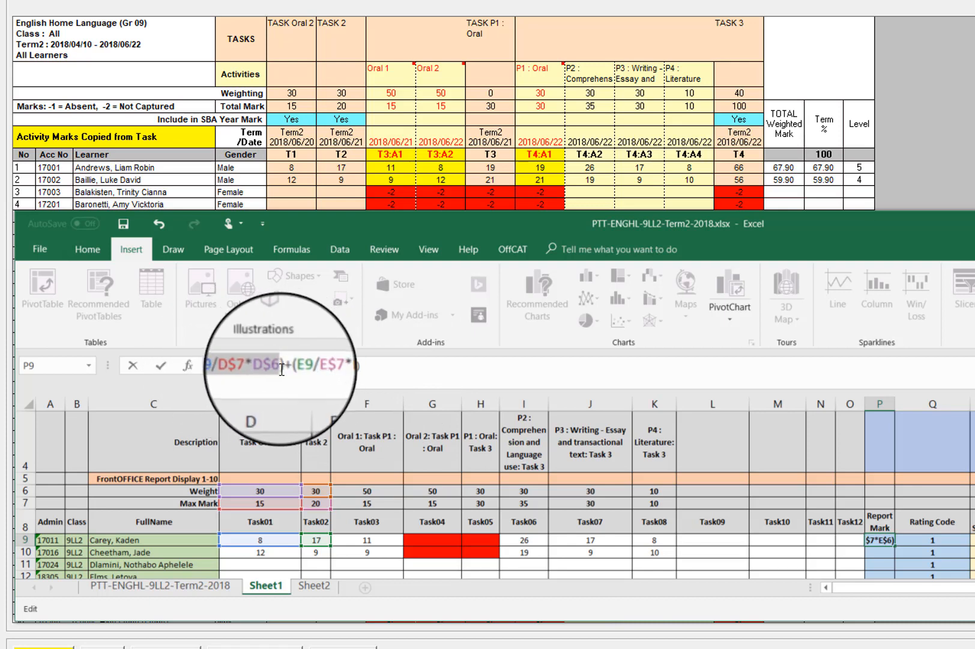
left_click_drag(293, 367, 347, 366)
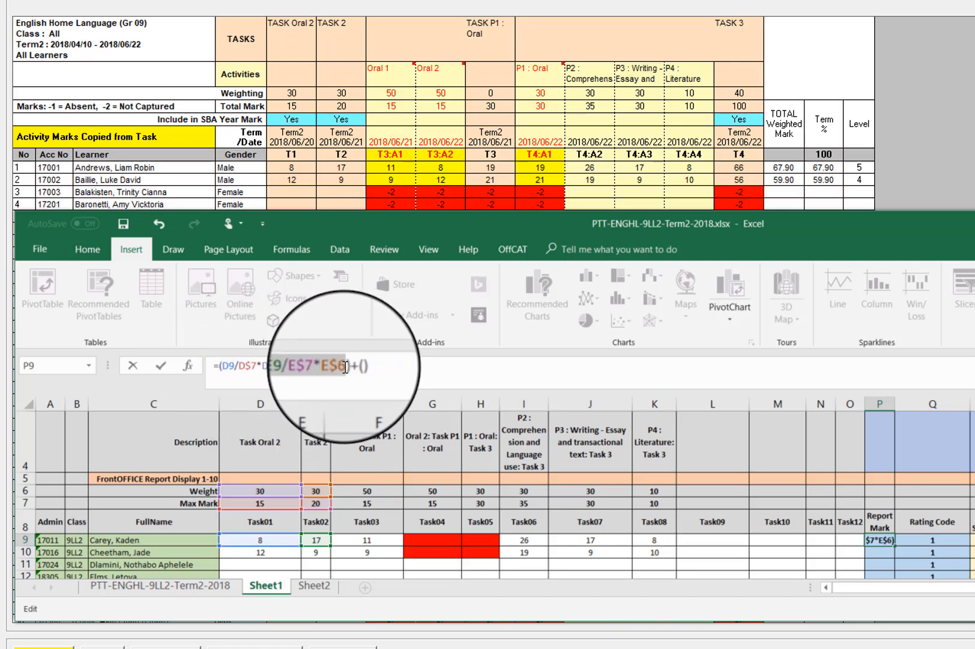
- Fill the third brackets of the P9 formula with the Task03 (Oral 1) weighting, F9/F$7*F$6
left_click(355, 365)
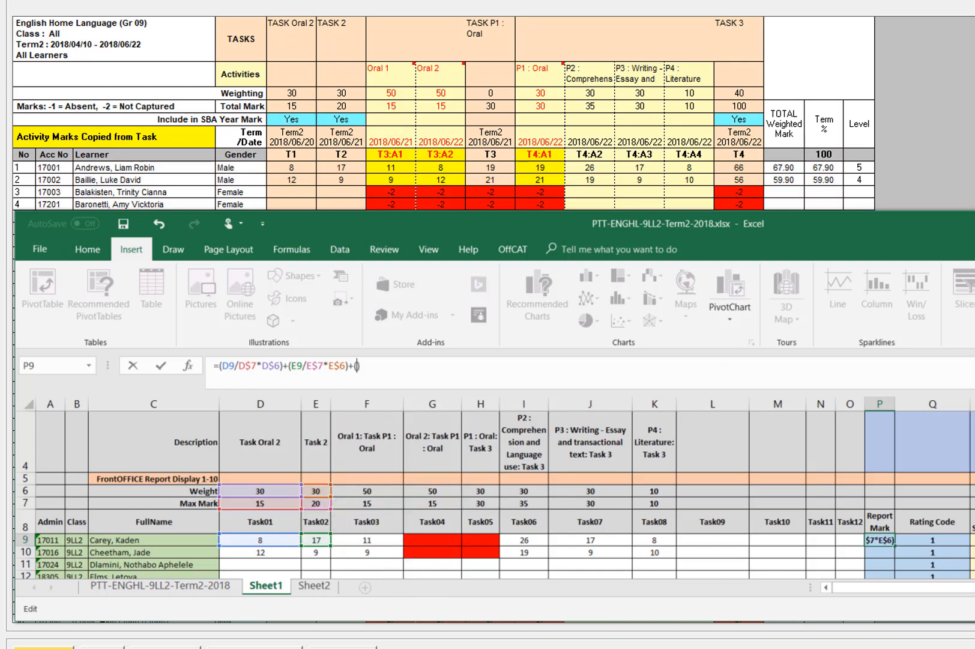
scroll(499, 486, "down", 1)
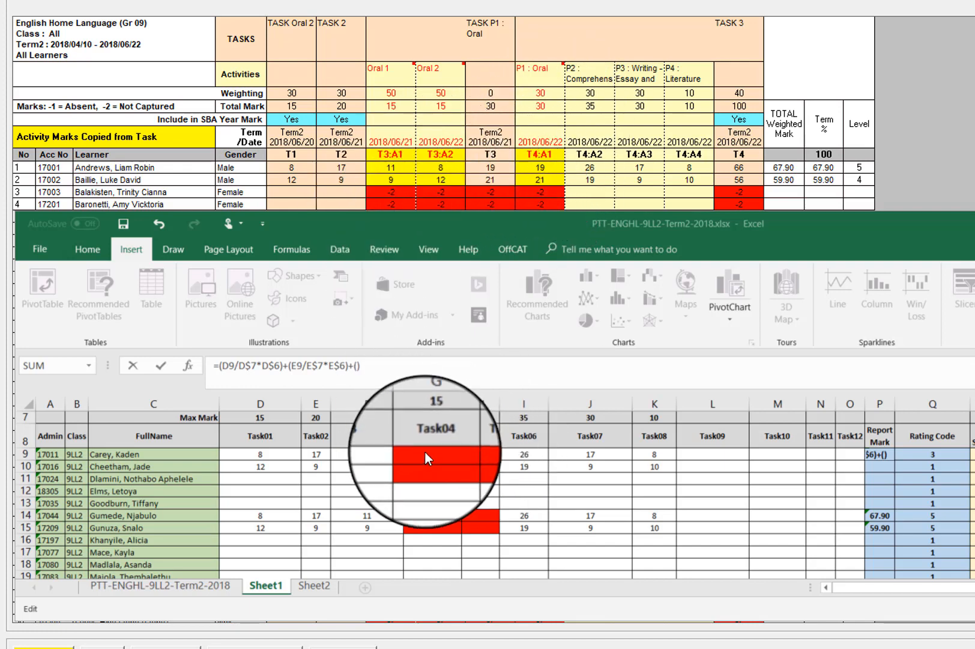
left_click(358, 366)
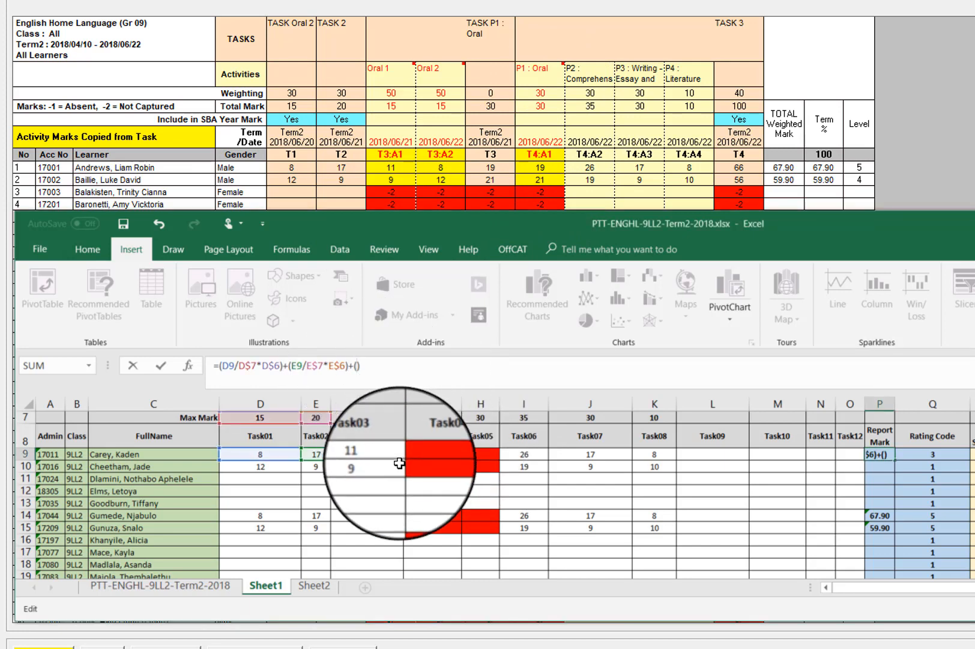
scroll(375, 458, "up", 1)
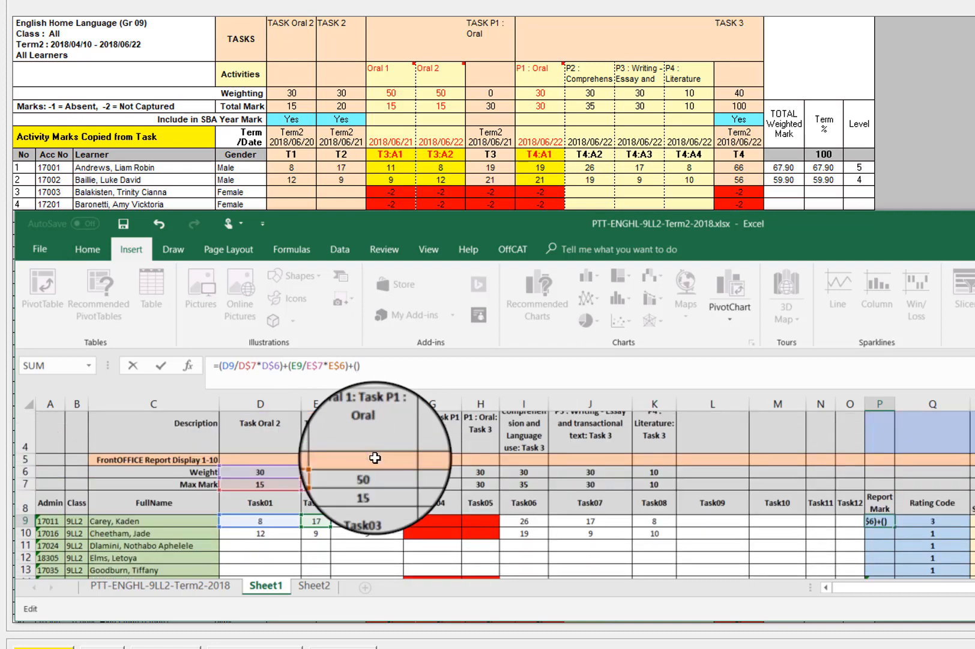
scroll(375, 457, "up", 1)
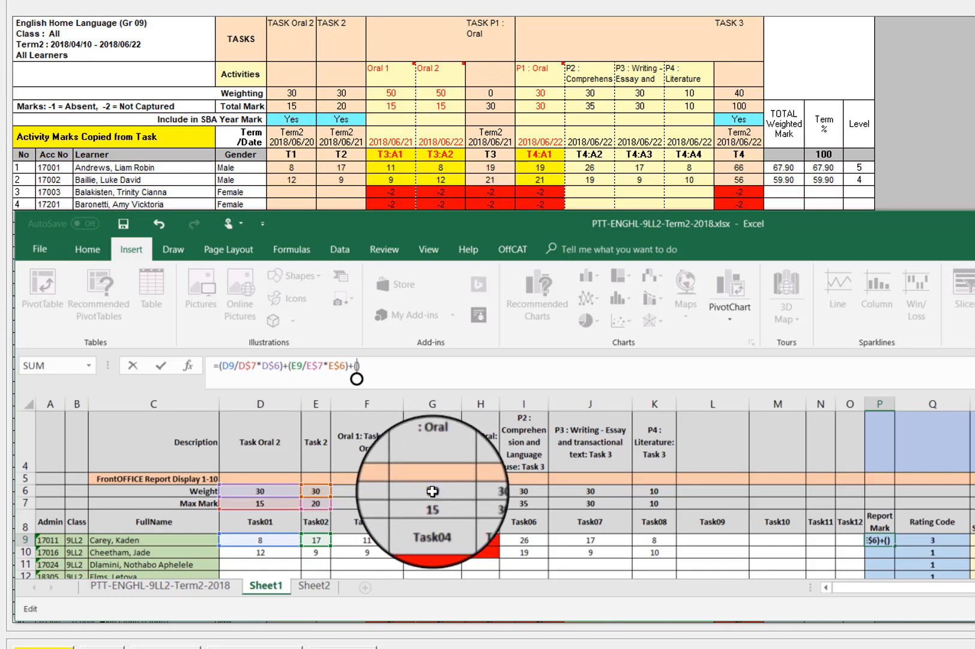
scroll(432, 490, "down", 1)
scroll(428, 482, "up", 1)
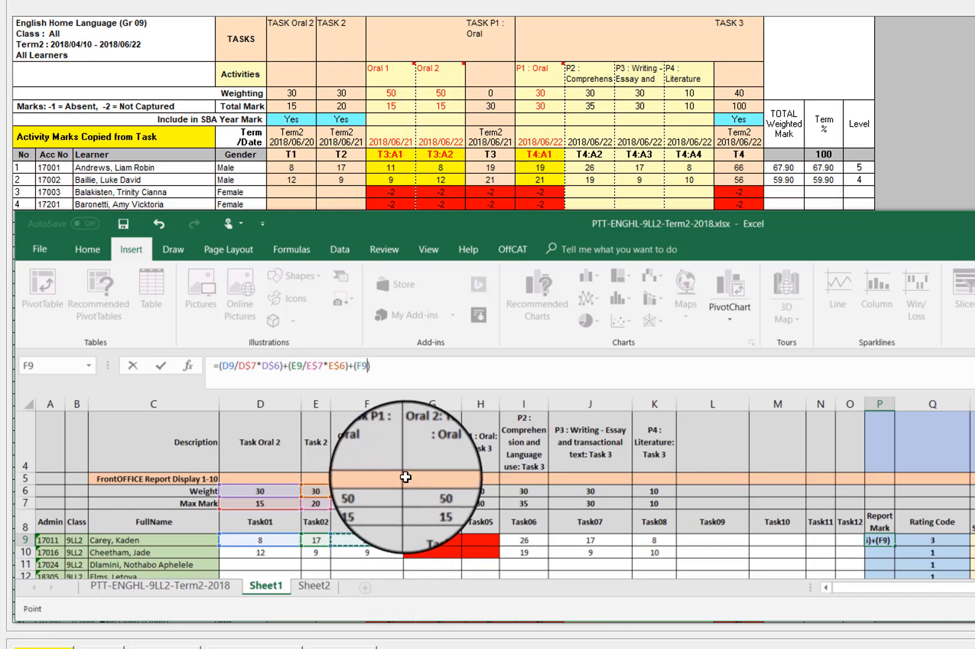
type("/F7")
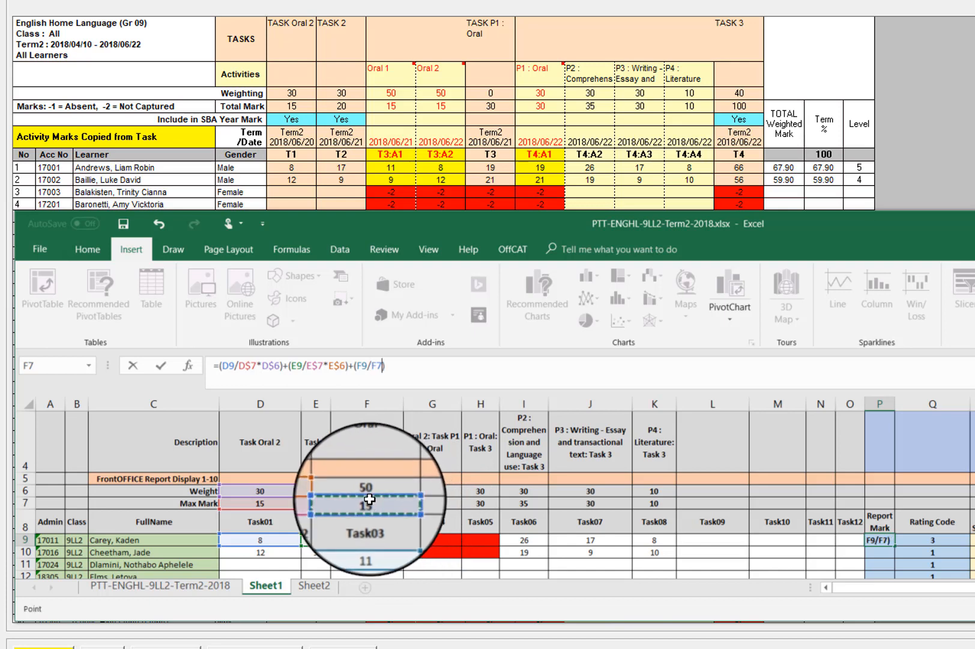
type("*")
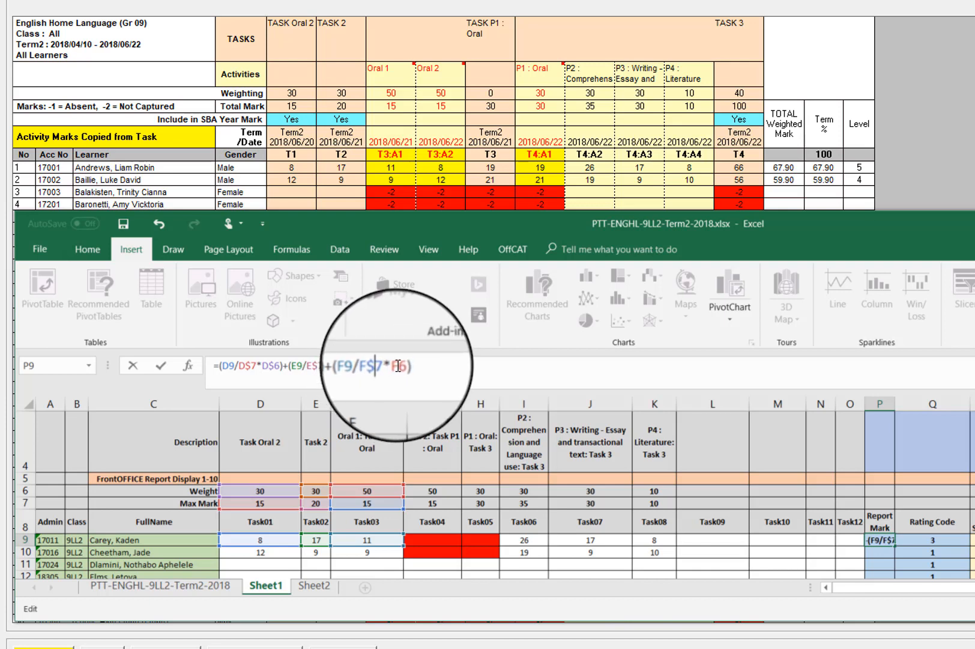
left_click(397, 365)
type("$")
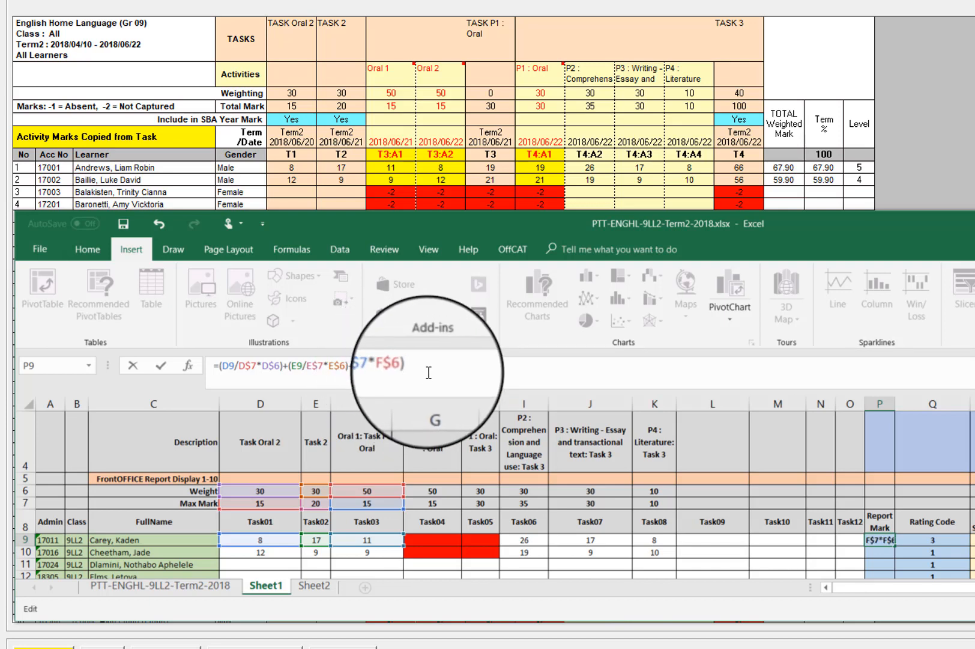
- Enclose the Task03 term in an additional pair of brackets so it reads ((F9/F$7*F$6))
left_click(358, 366)
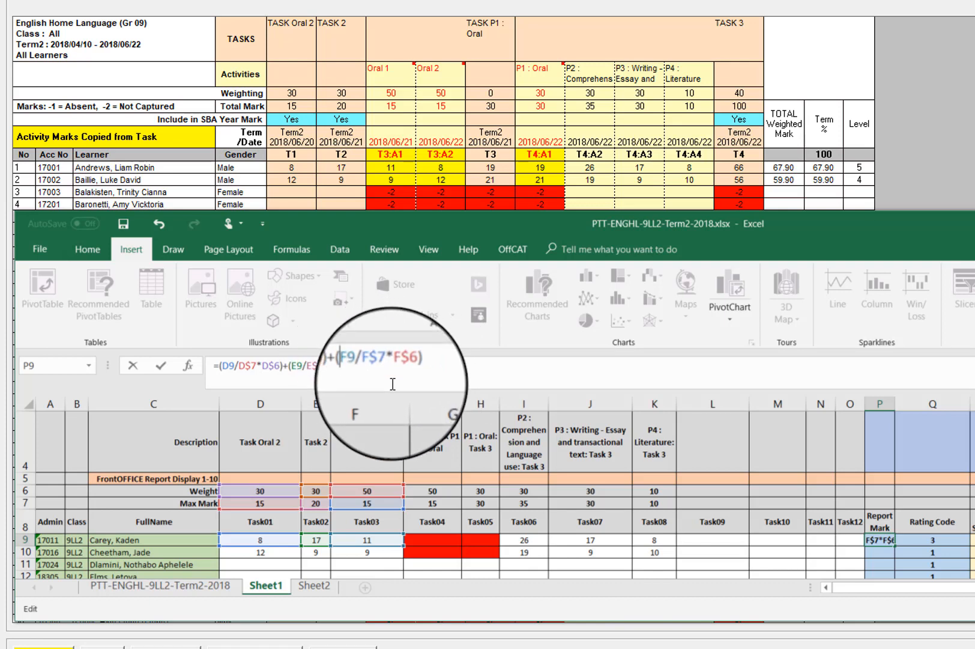
left_click_drag(367, 366, 354, 366)
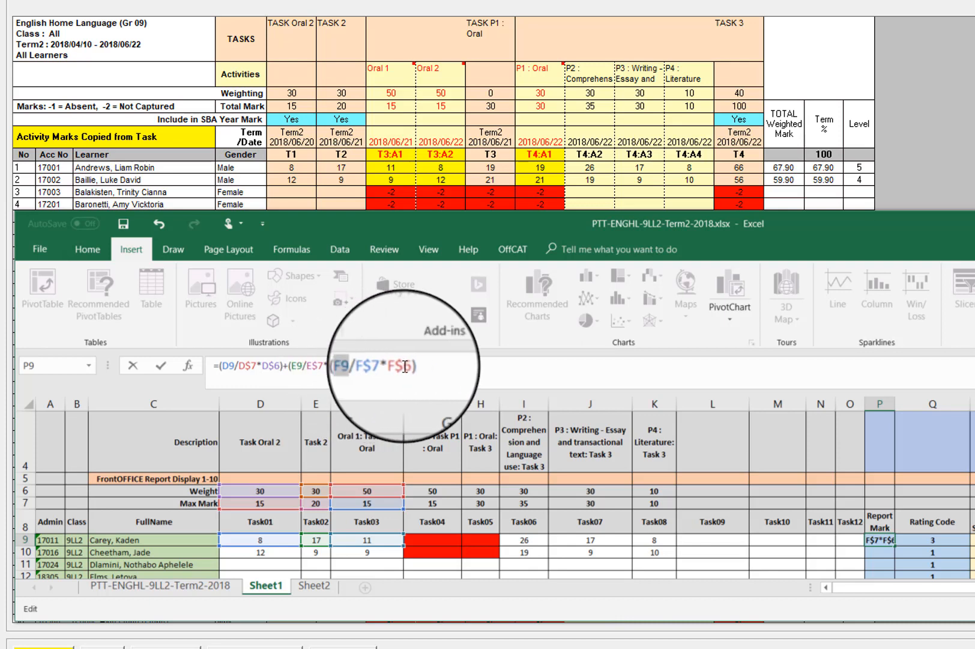
left_click(359, 380)
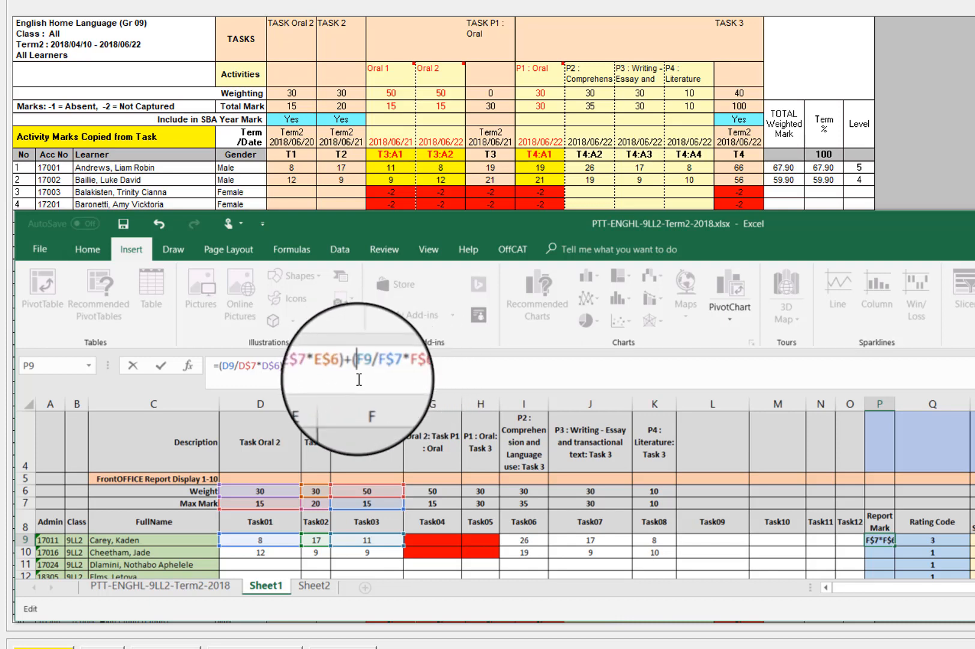
type("(")
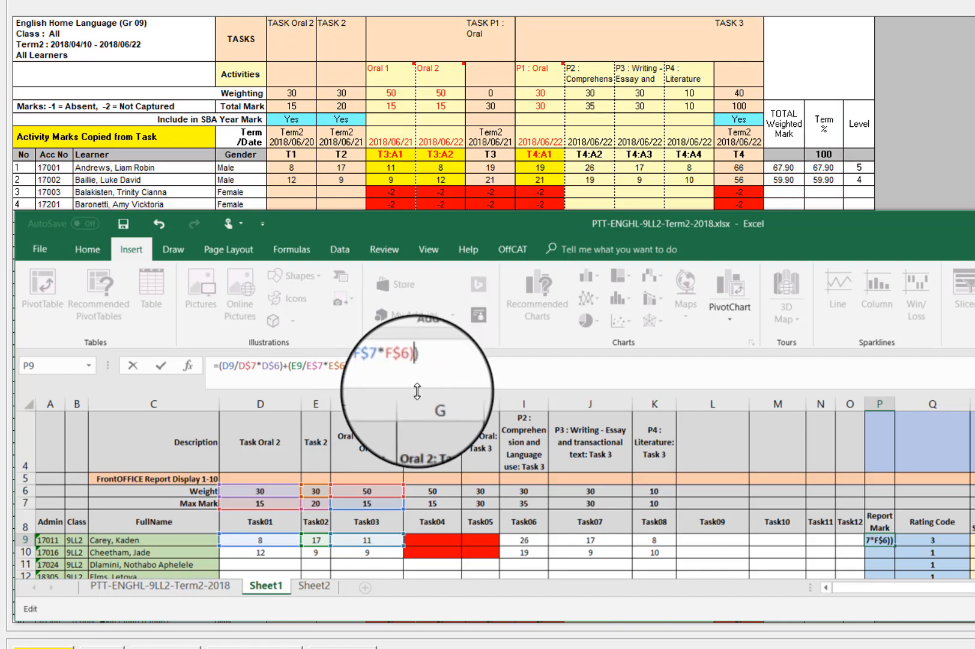
- Add the Oral 2 term +(D9/G$7*G$6) after the Task03 term inside the outer brackets of the P9 formula
type("+")
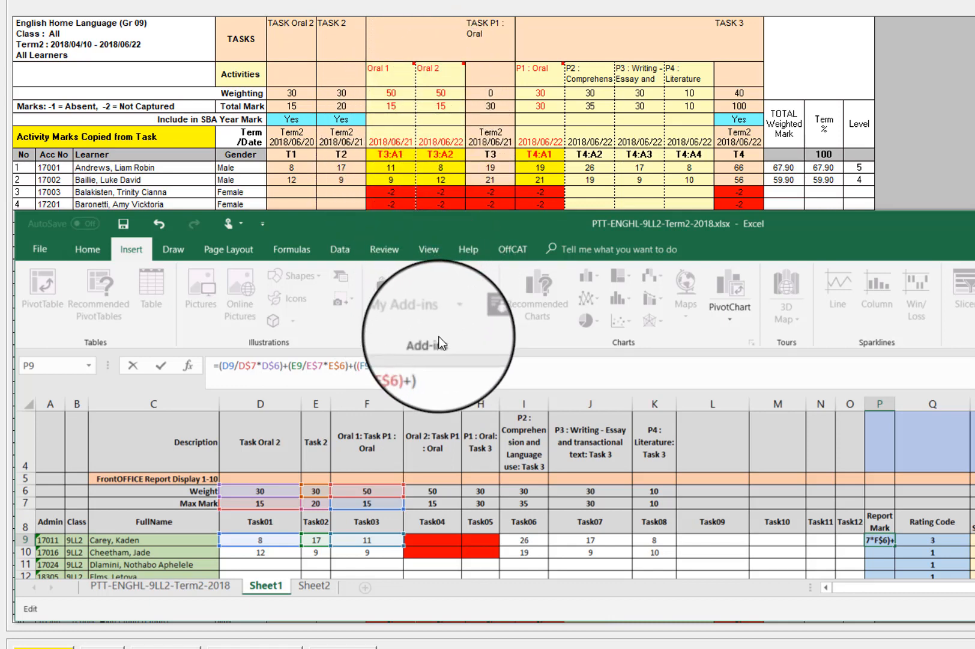
type("(")
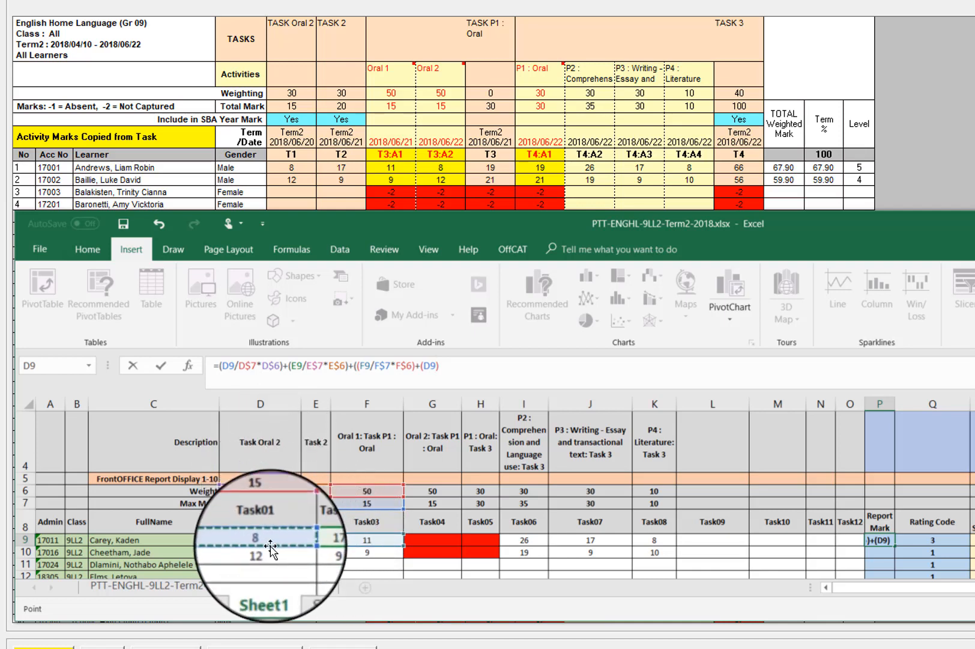
type("/")
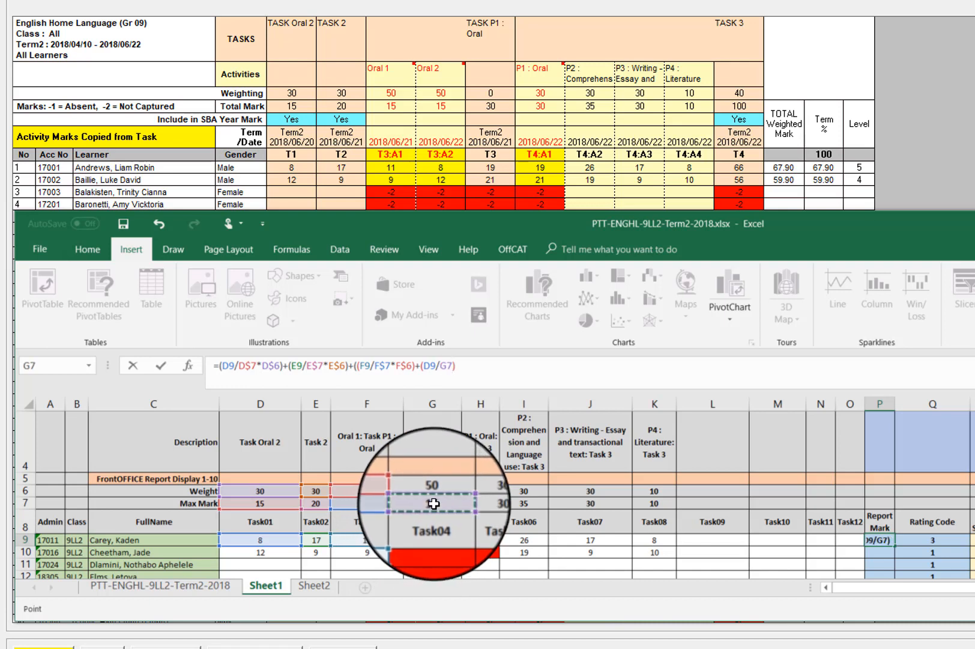
left_click(446, 366)
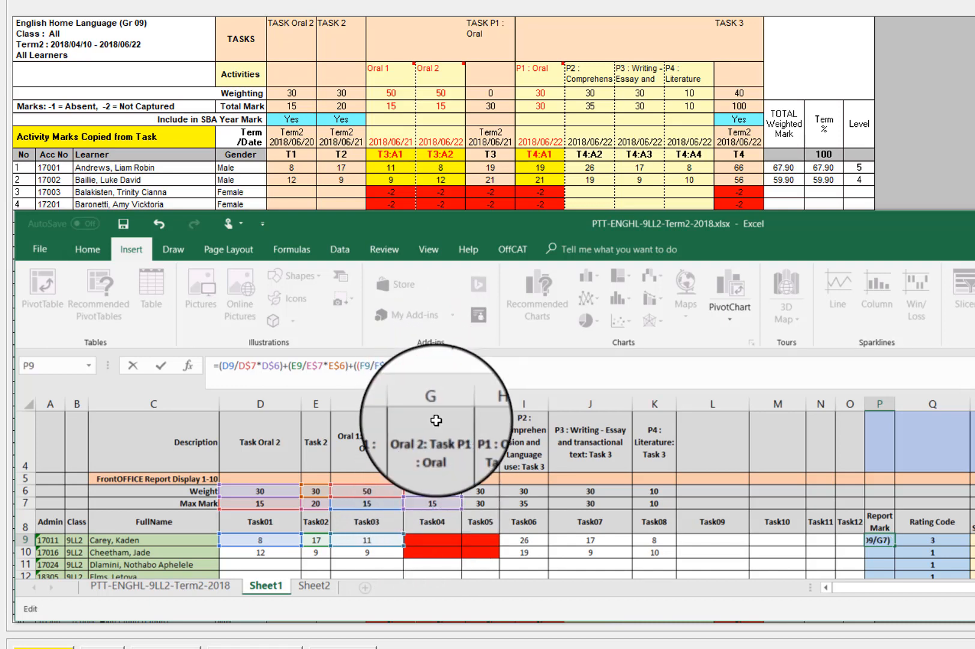
type("$7")
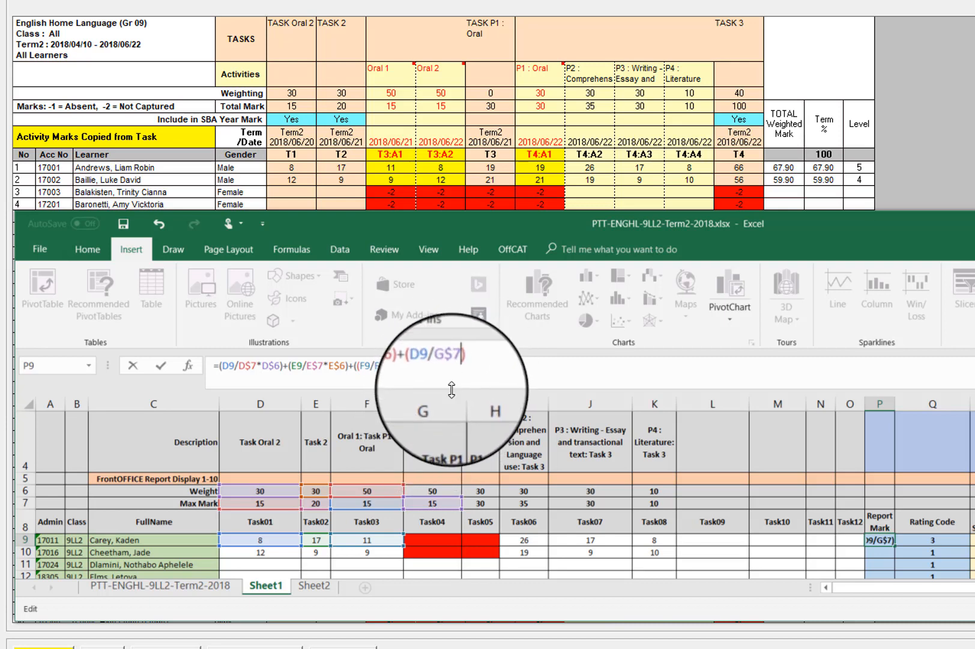
type("*")
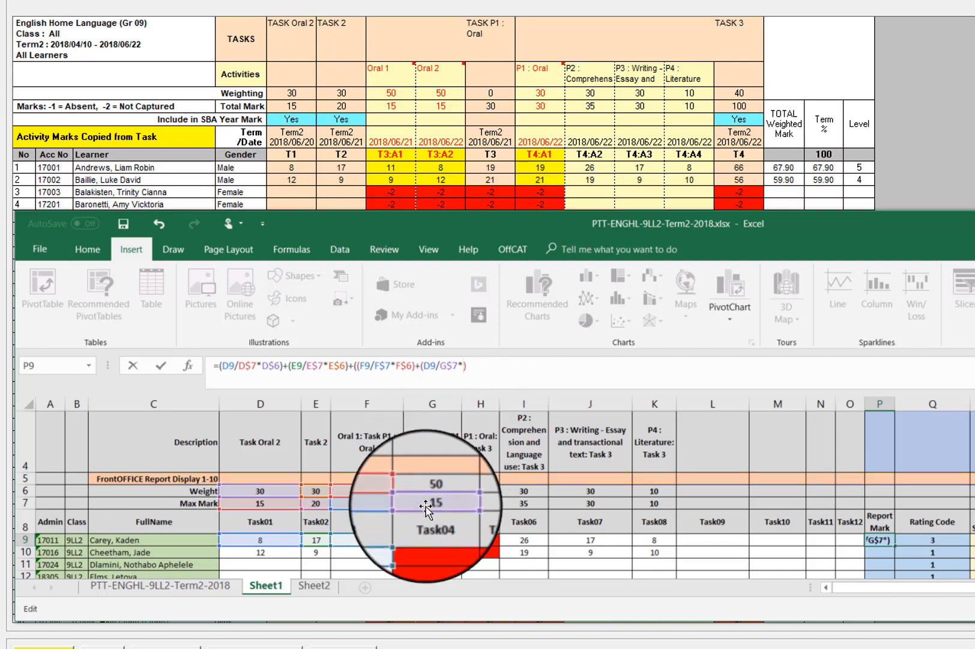
left_click(431, 489)
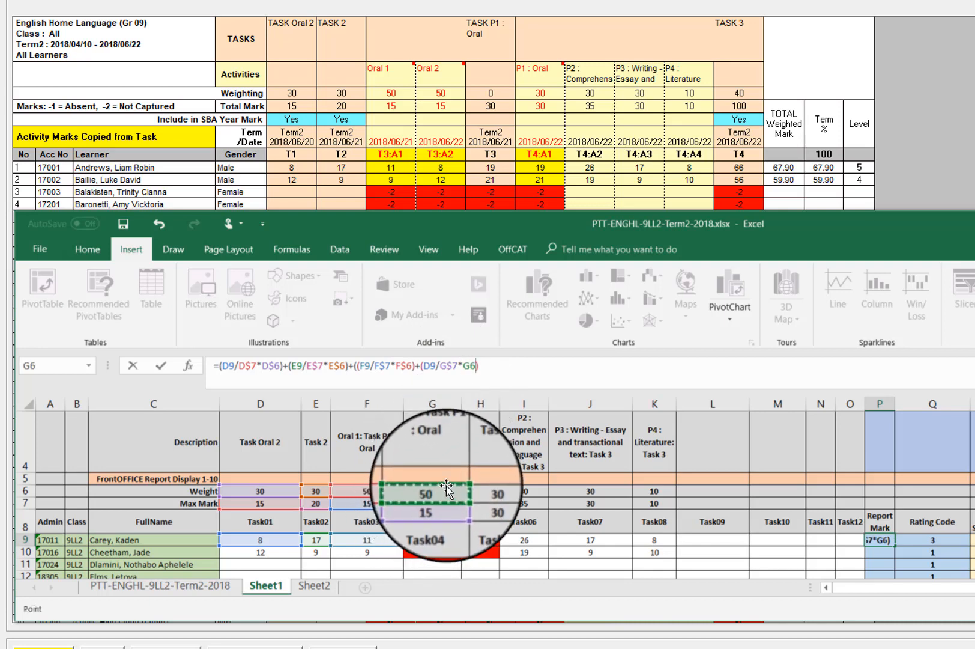
left_click(471, 364)
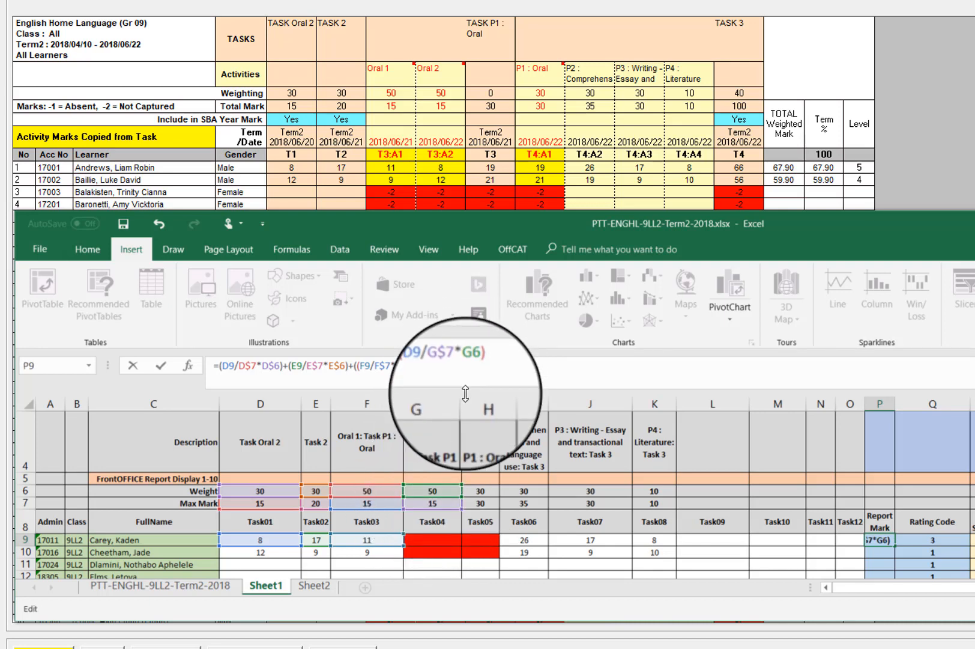
type("$")
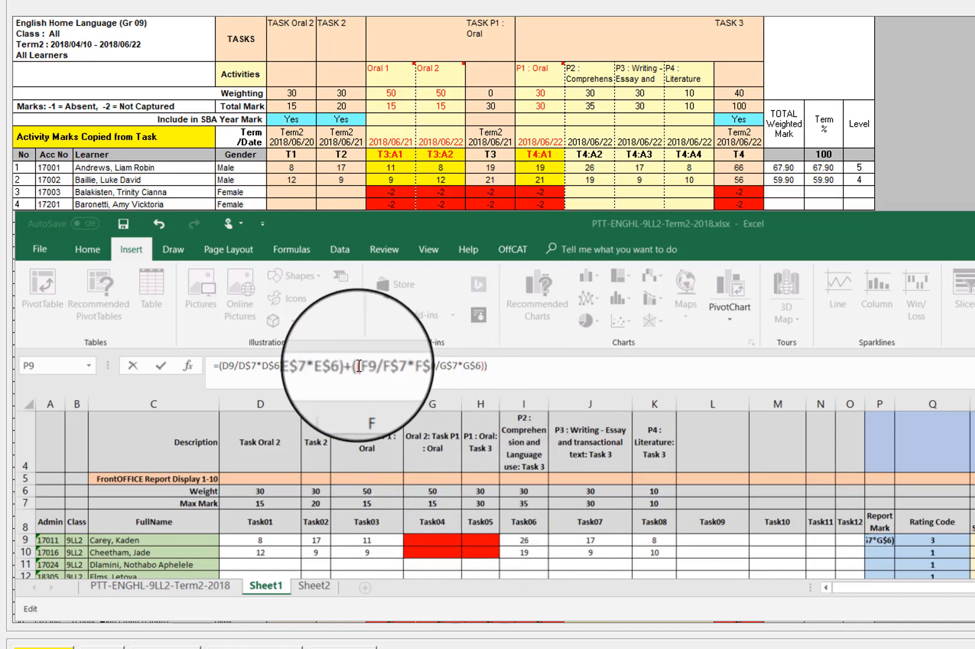
- Bracket the two oral terms together in the P9 formula and scale their sum with /100*H$6
left_click(378, 371)
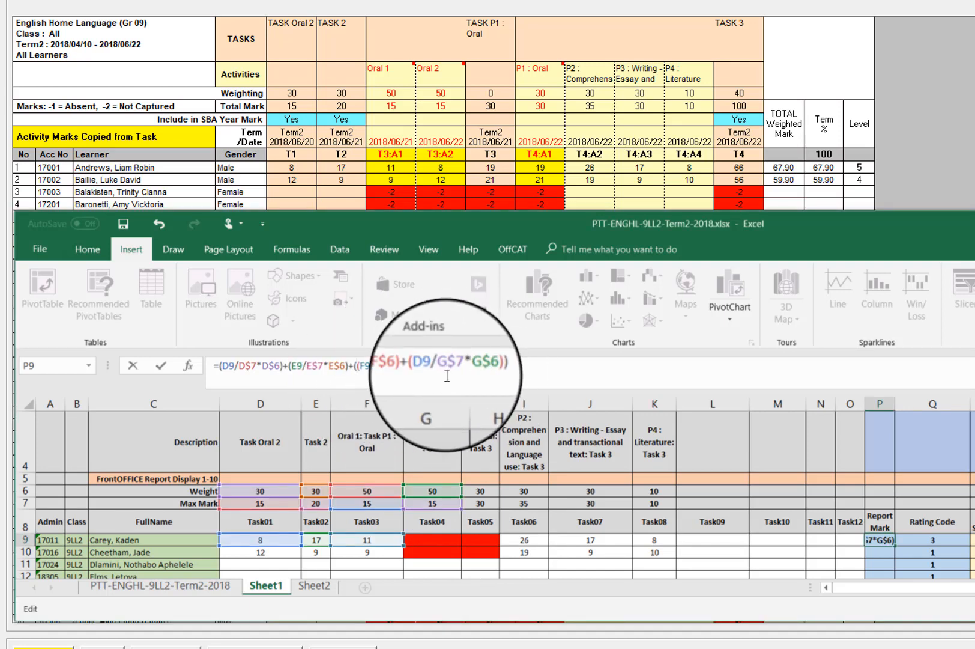
type("(")
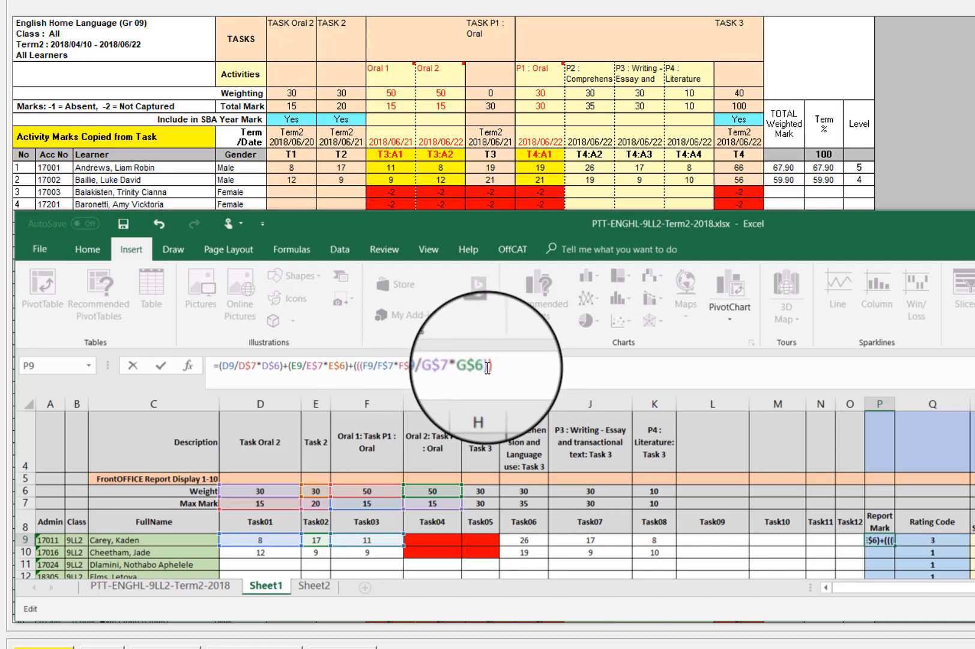
type(")/100*")
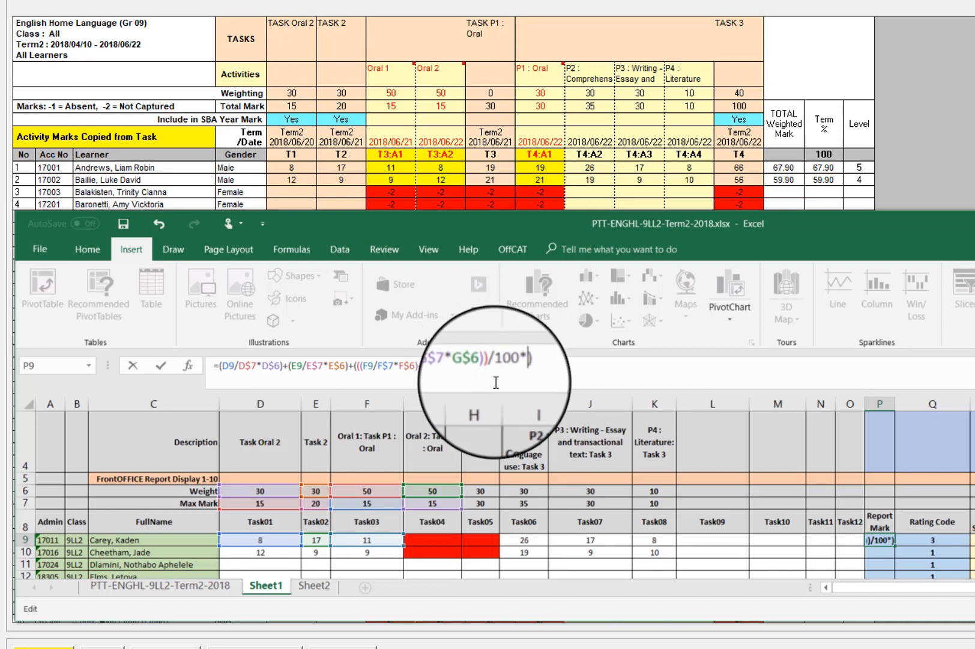
type("30")
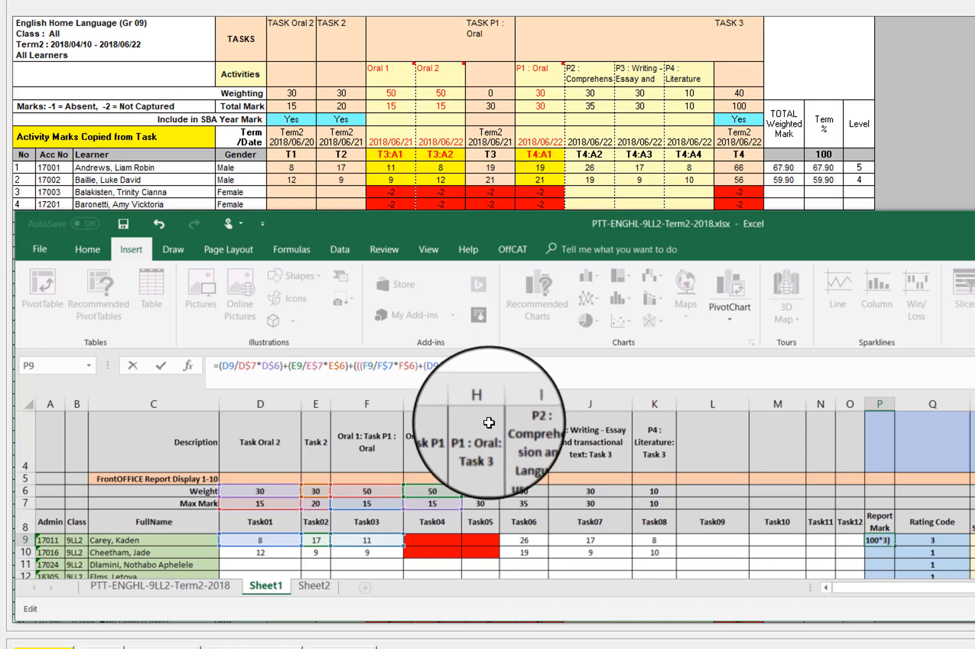
key("BackSpace")
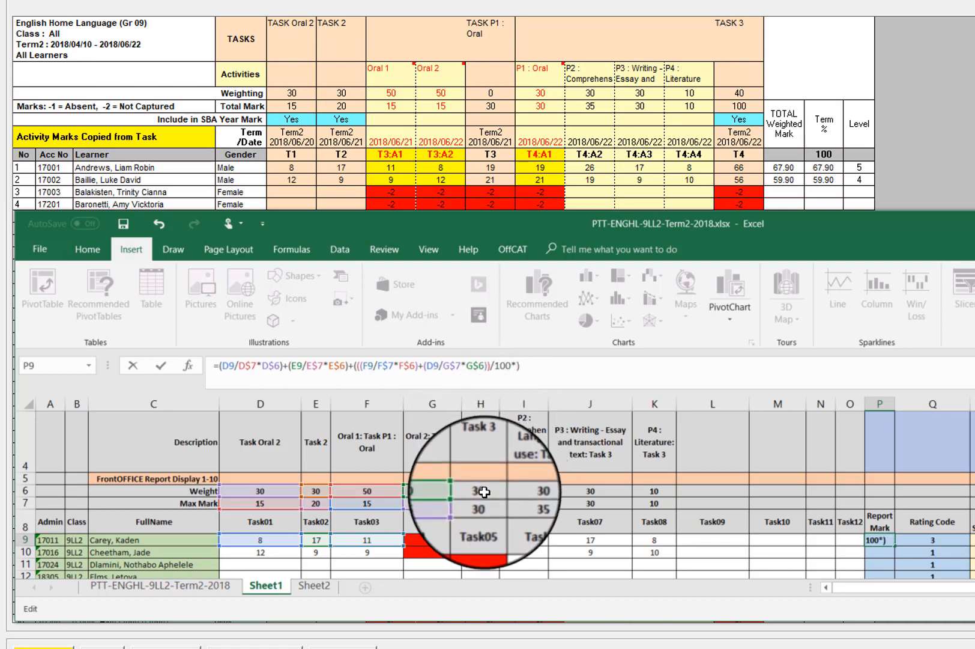
left_click(483, 491)
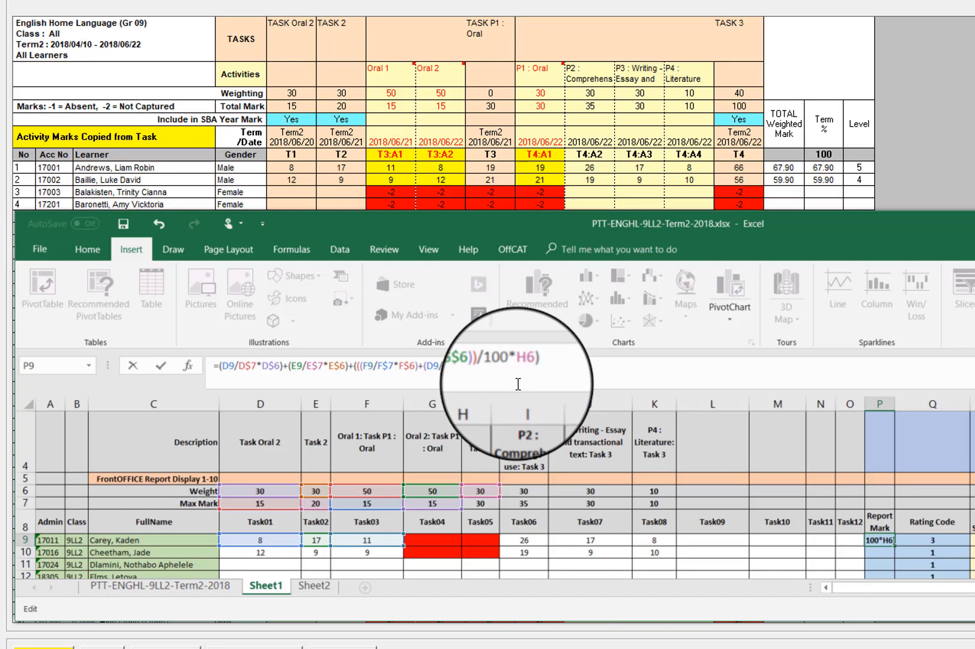
type("$")
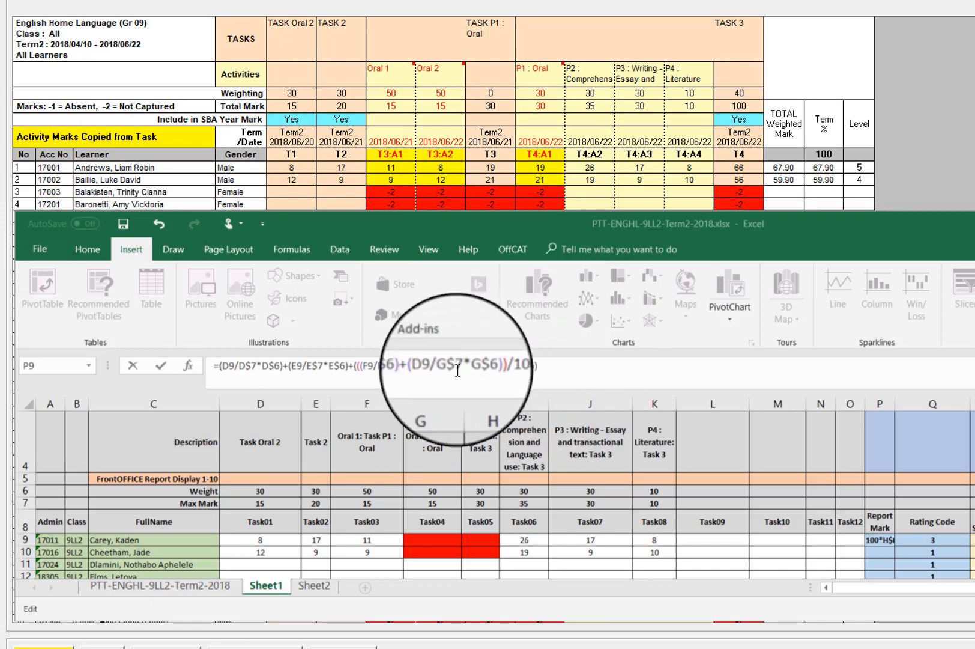
- Copy the combined oral part ((F9/F$7*F$6)+(D9/G$7*G$6))/100*H$6 from the P9 formula and commit the formula
left_click(364, 366)
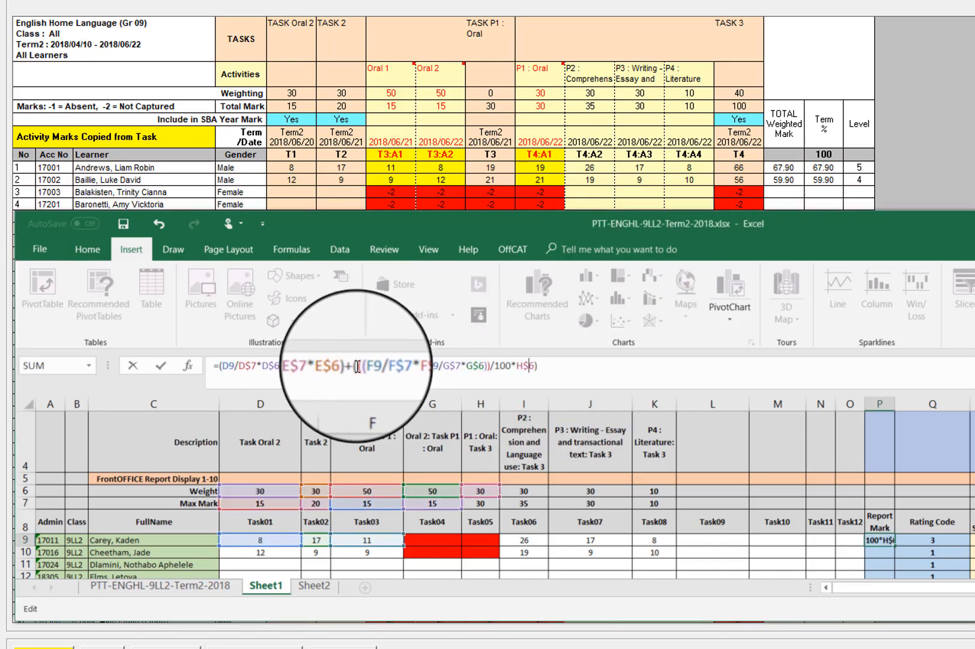
type("(")
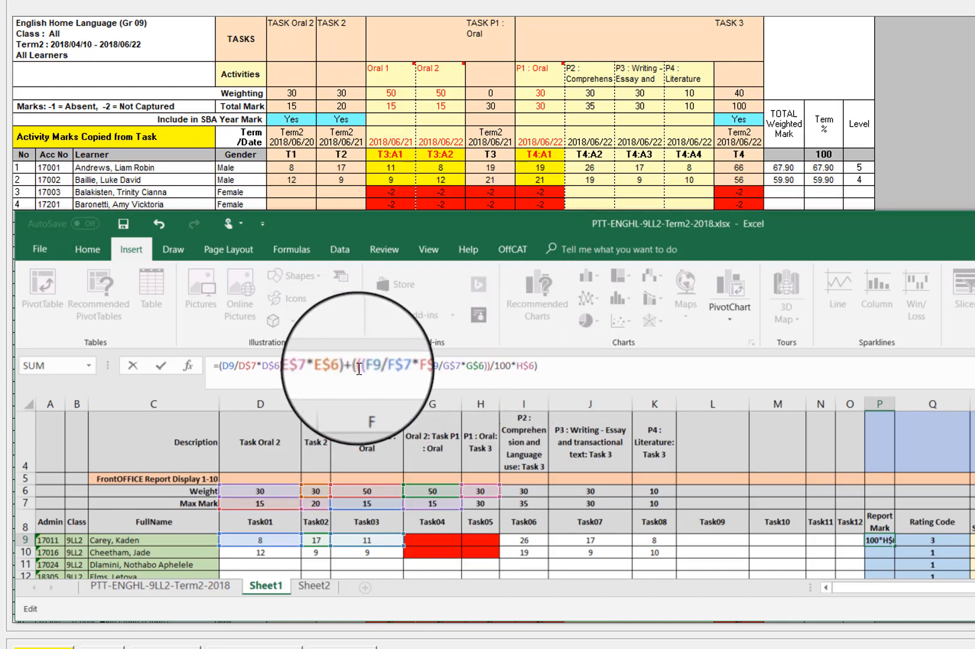
left_click_drag(358, 367, 533, 366)
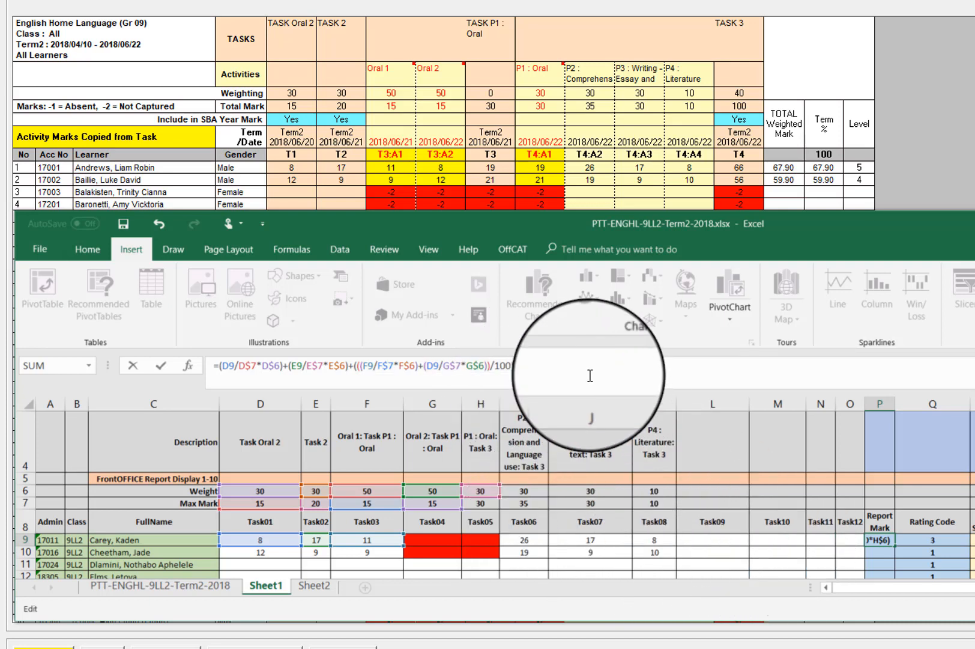
key("Return")
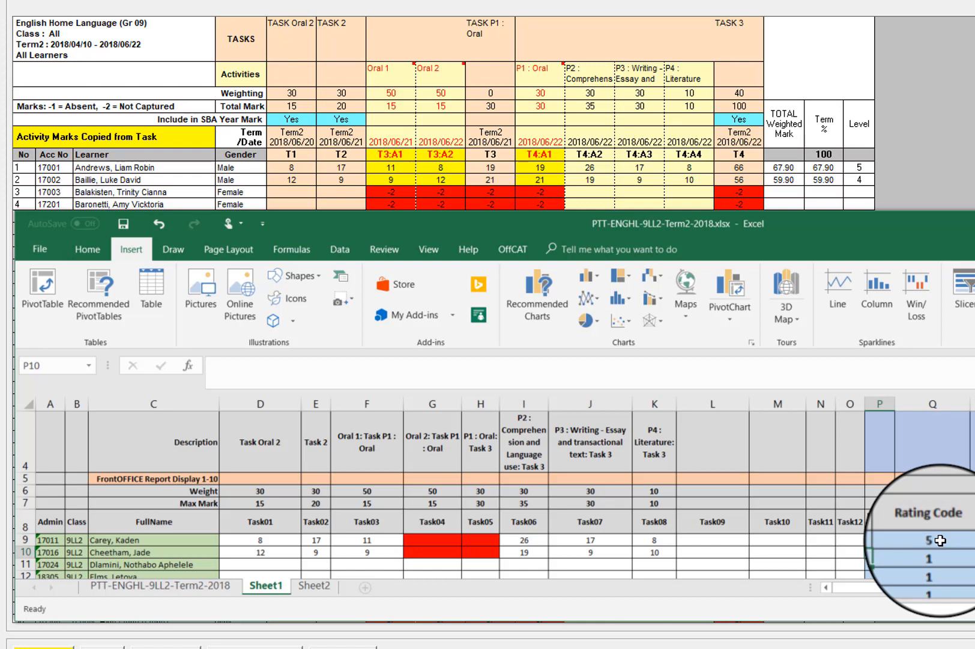
- Replace the Rating Code formula in Q9 with =((F9/F$7*F$6)+(D9/G$7*G$6))/100*H$6
left_click(940, 540)
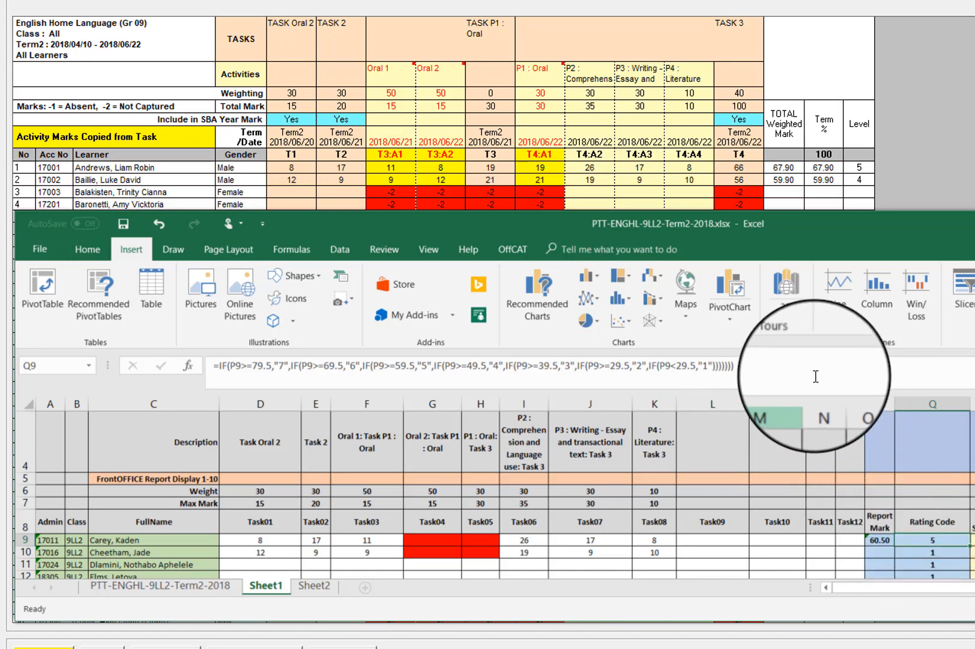
left_click_drag(767, 369, 211, 367)
key("Delete")
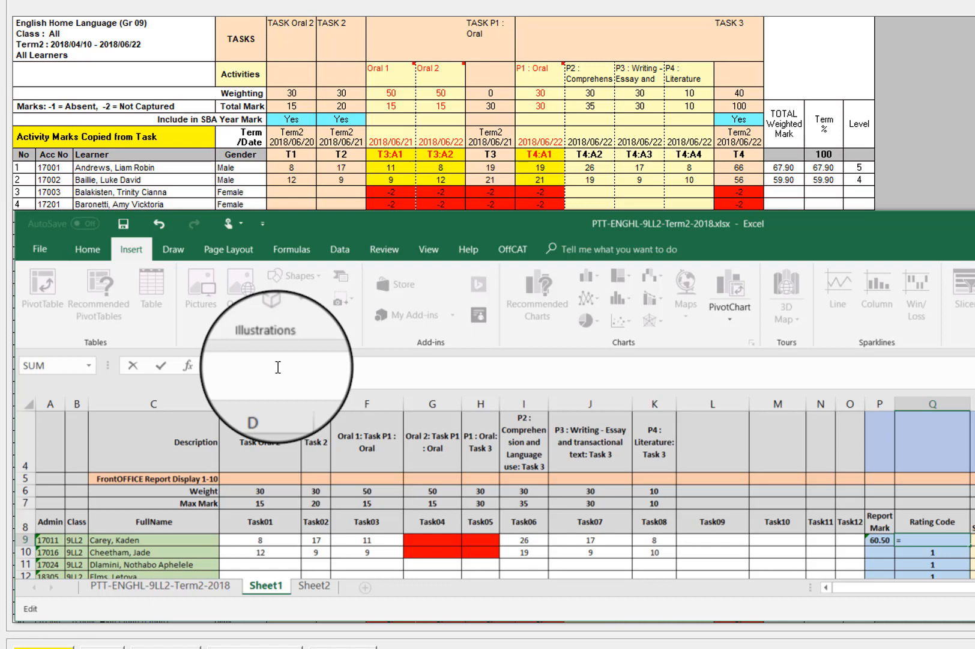
type("((F9/F$7*F$6)+(D9/G$7*G$6))/100*H$6")
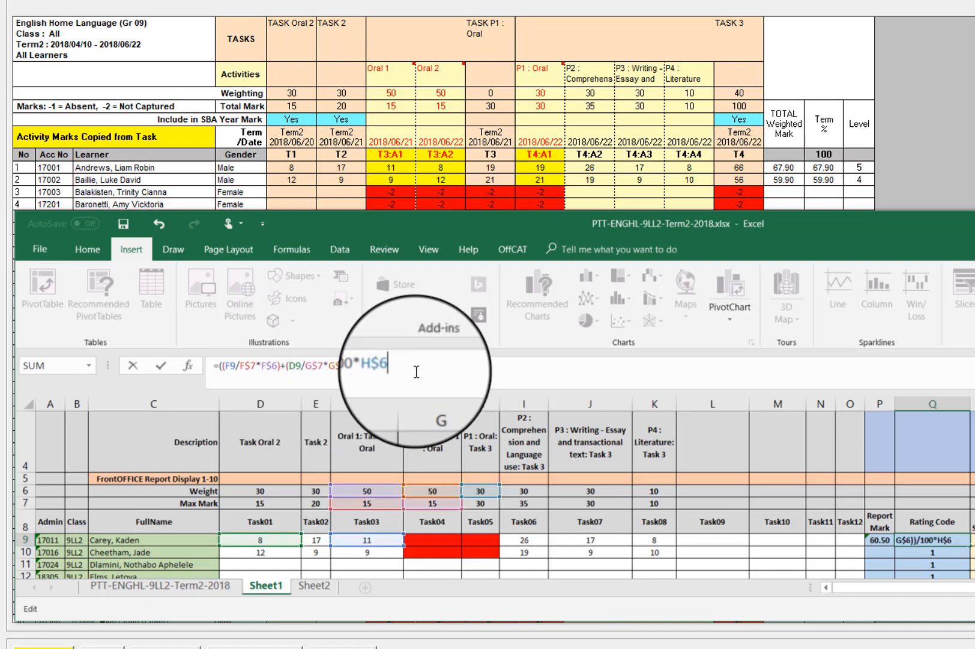
key("Return")
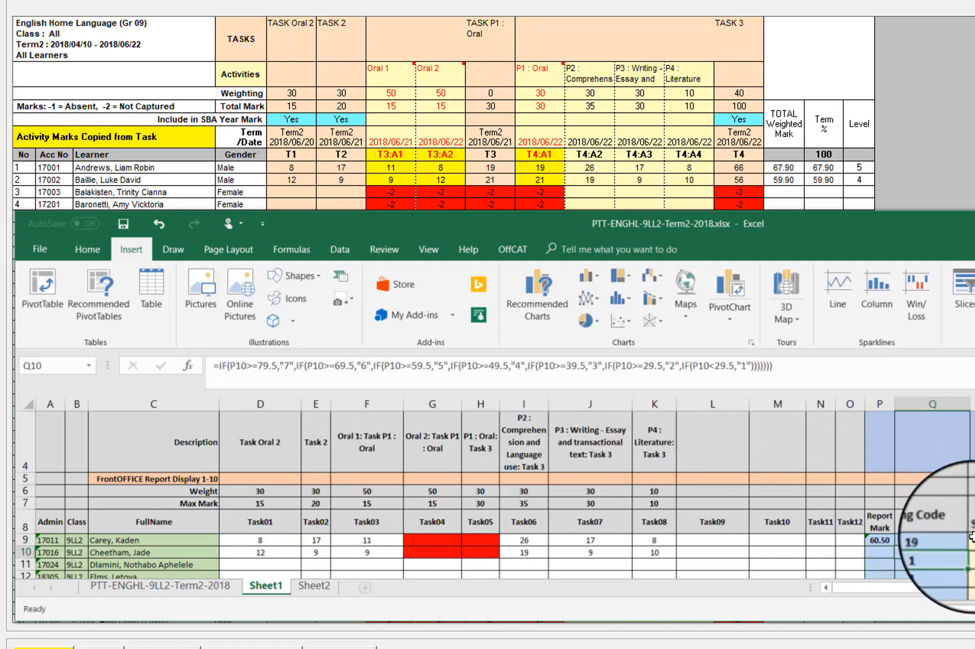
- Format cell Q9 as Number with 2 decimal places
left_click(941, 540)
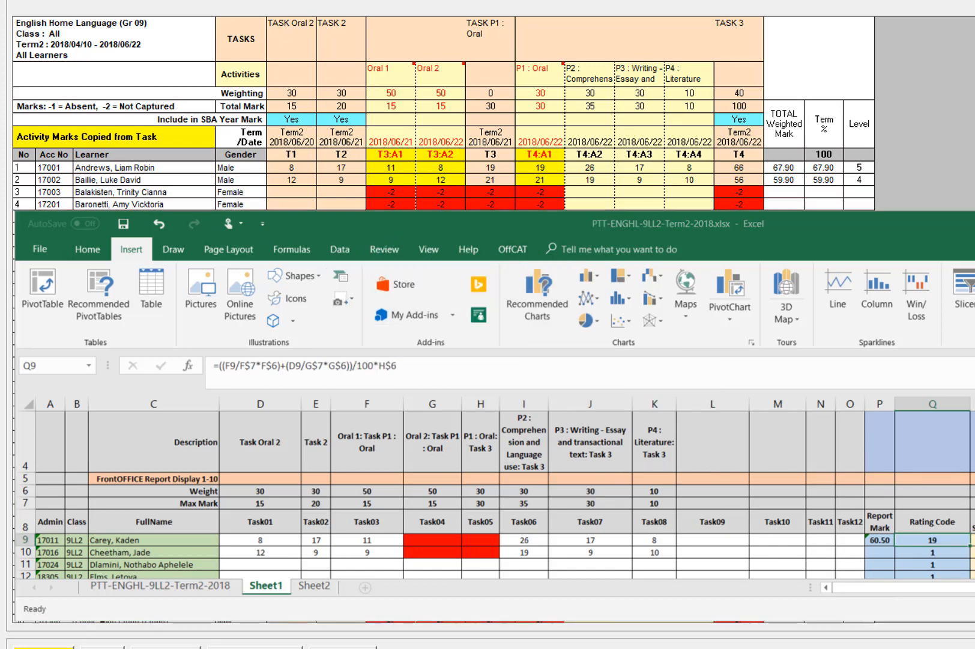
left_click(922, 537)
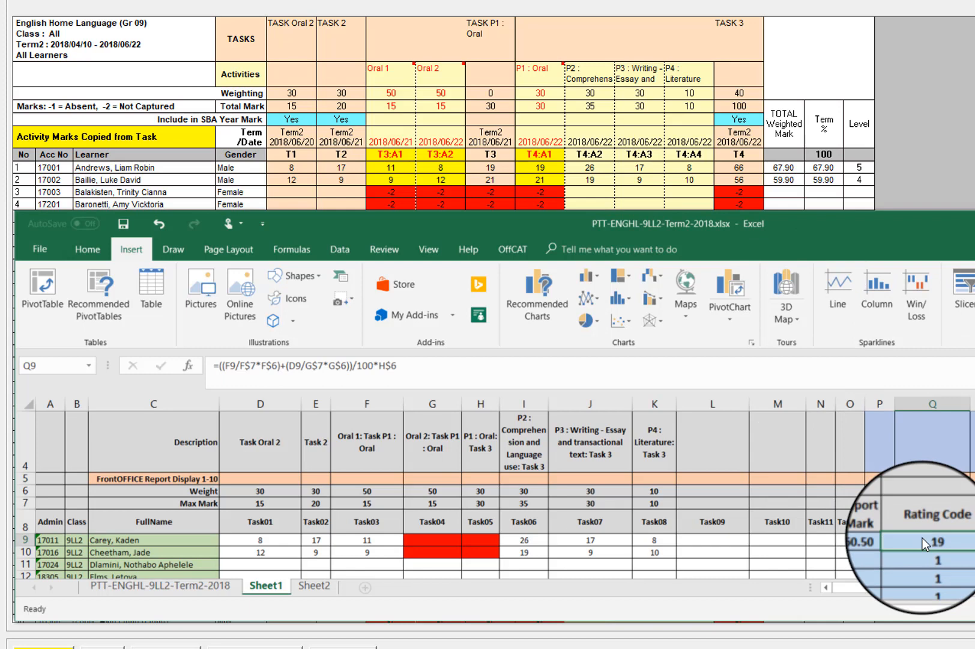
right_click(922, 537)
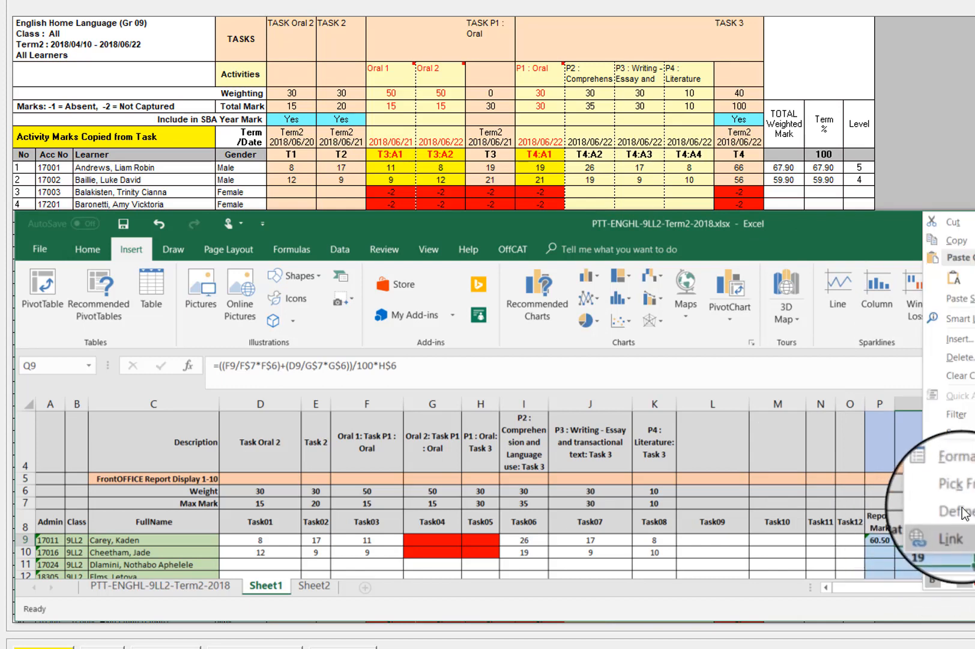
left_click(972, 473)
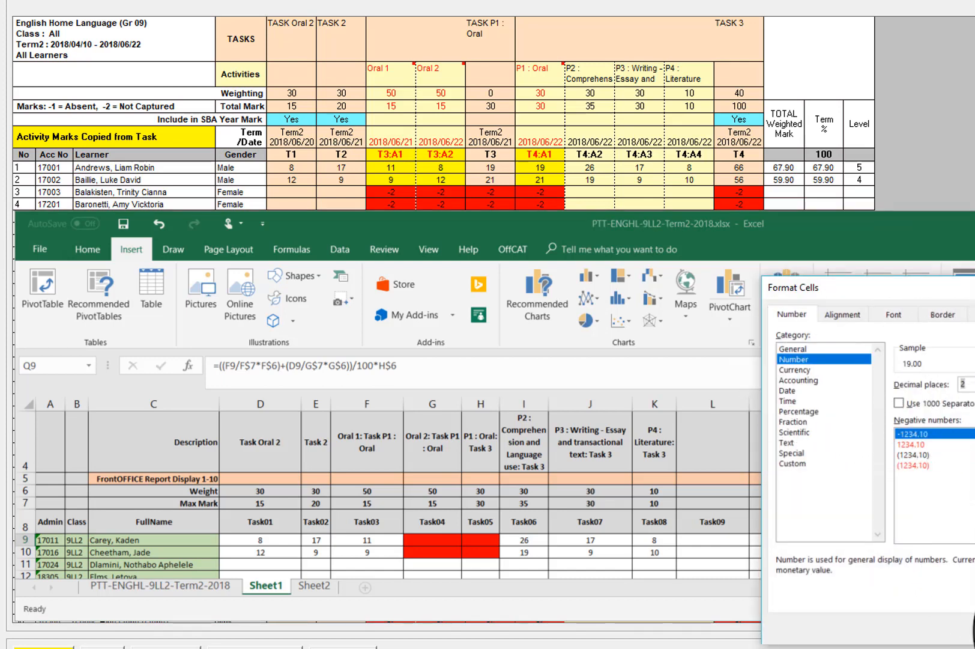
left_click(974, 628)
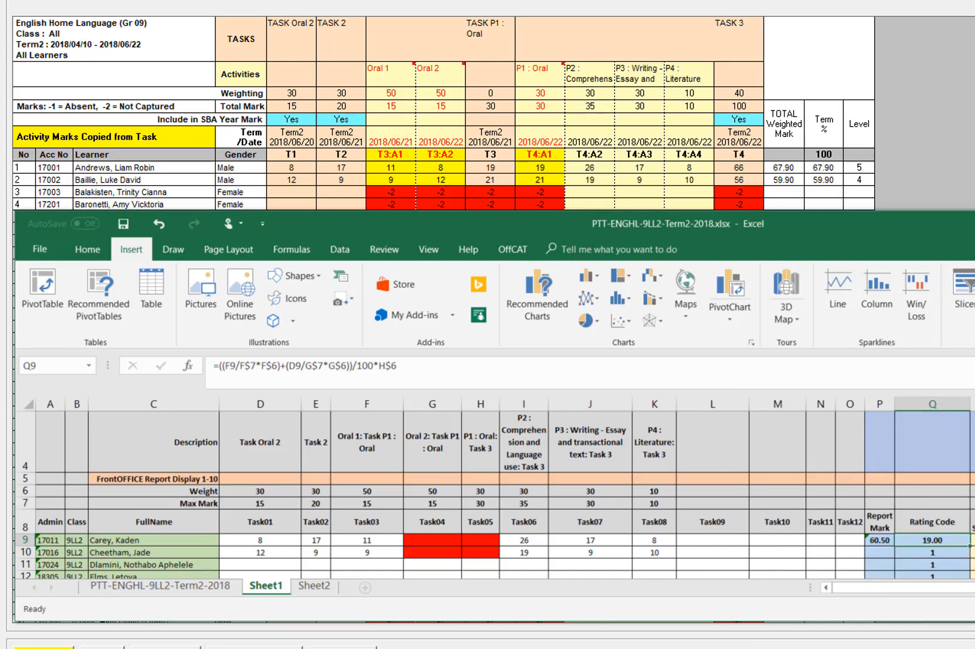
- Wrap the Q9 formula in ROUND with 0 decimal digits, giving =ROUND(((F9/F$7*F$6)+(D9/G$7*G$6))/100*H$6,0)
key("F2")
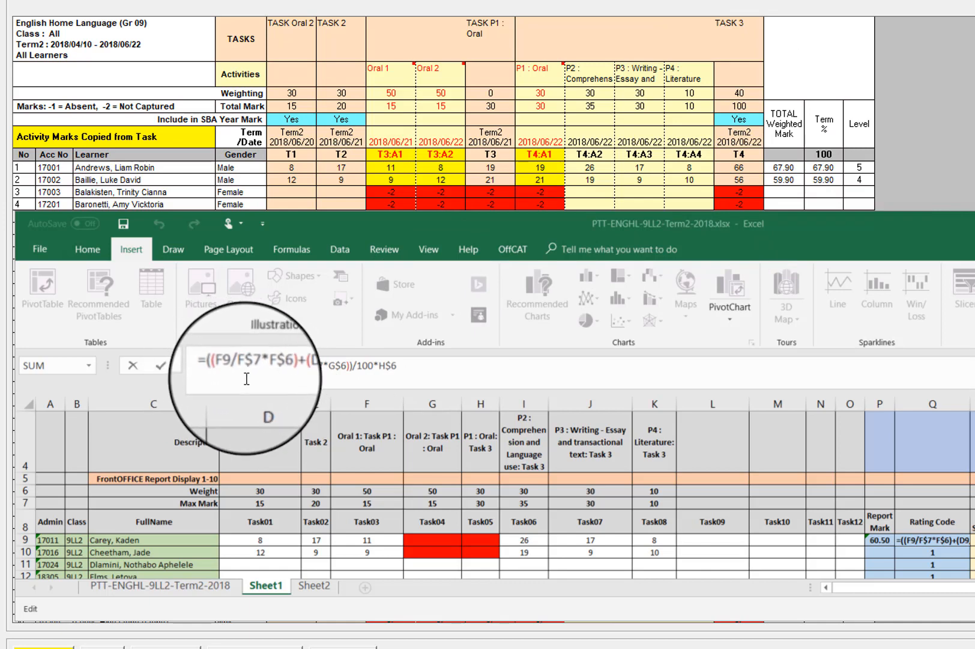
left_click(220, 366)
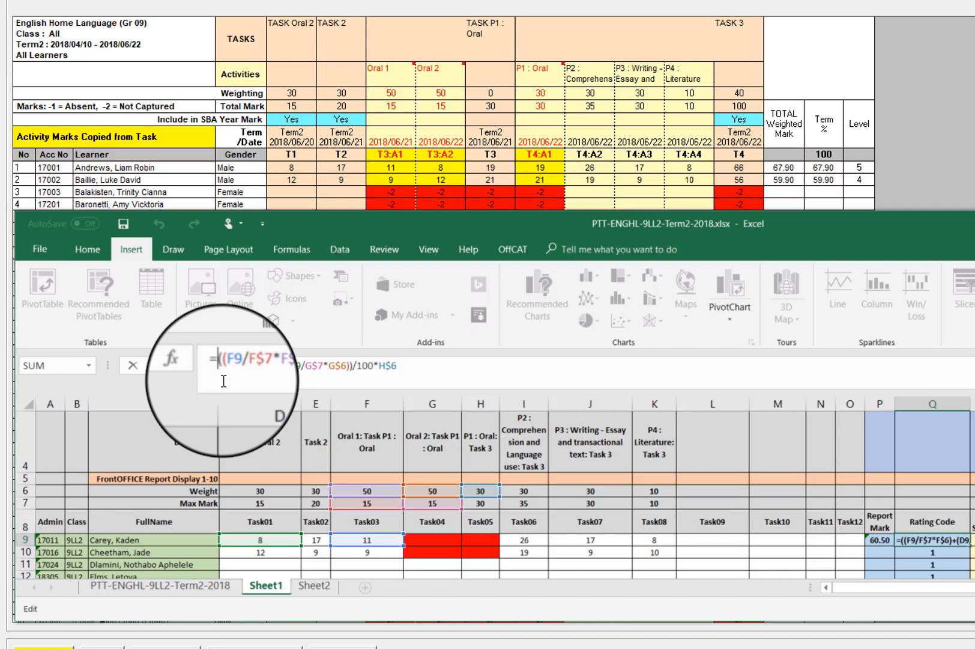
type("Rou")
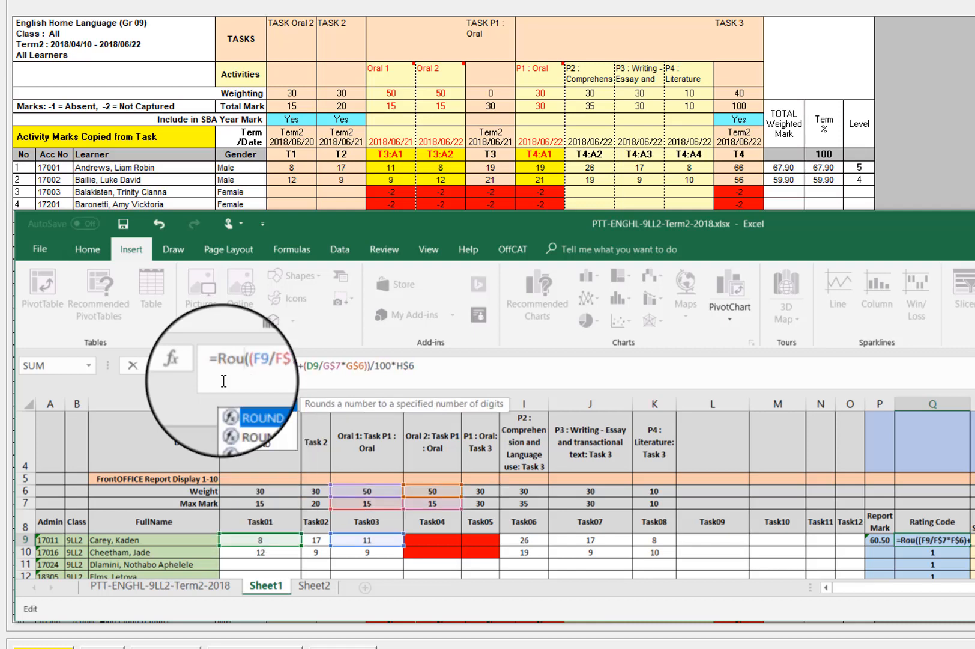
key("BackSpace")
key("BackSpace")
type("OUND")
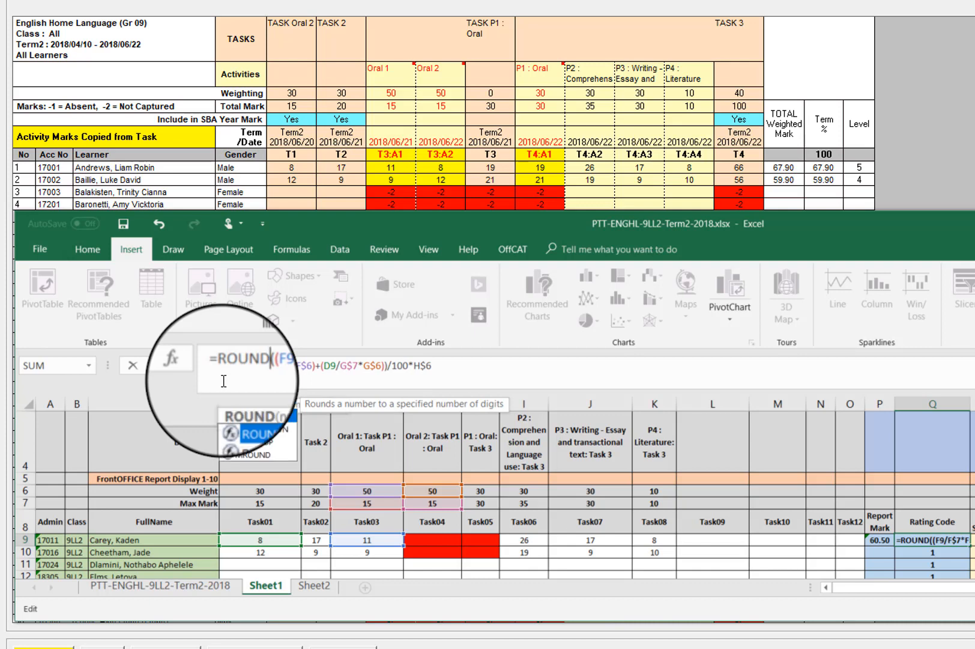
type("(")
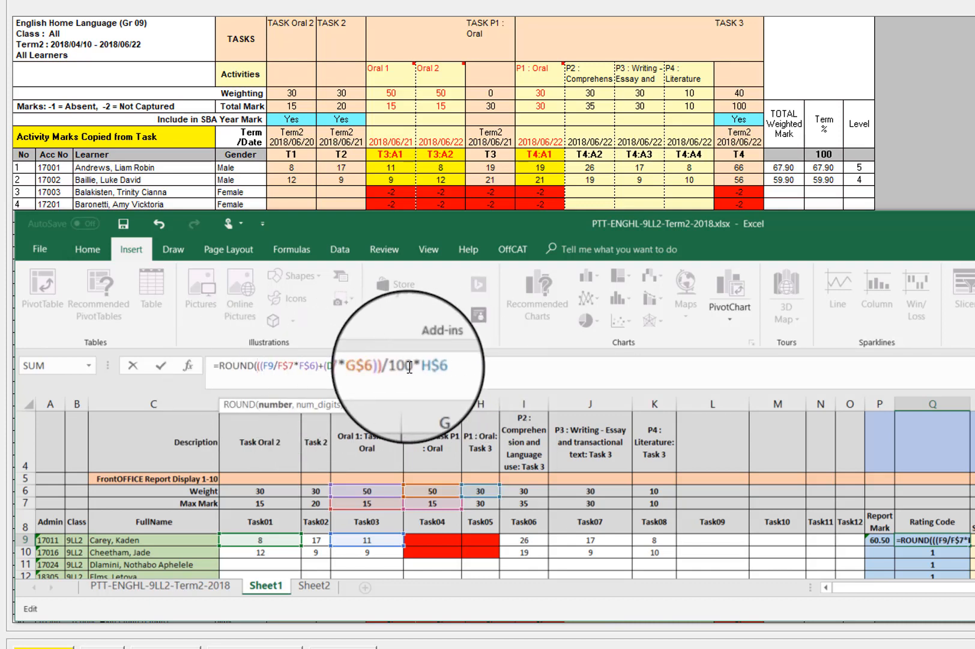
left_click_drag(258, 367, 438, 368)
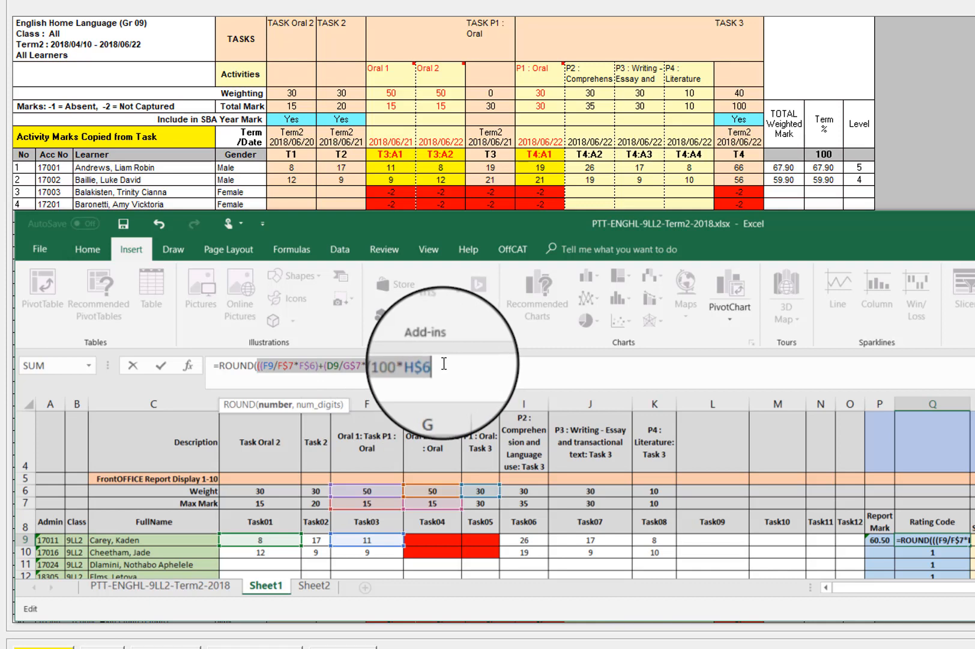
left_click(443, 363)
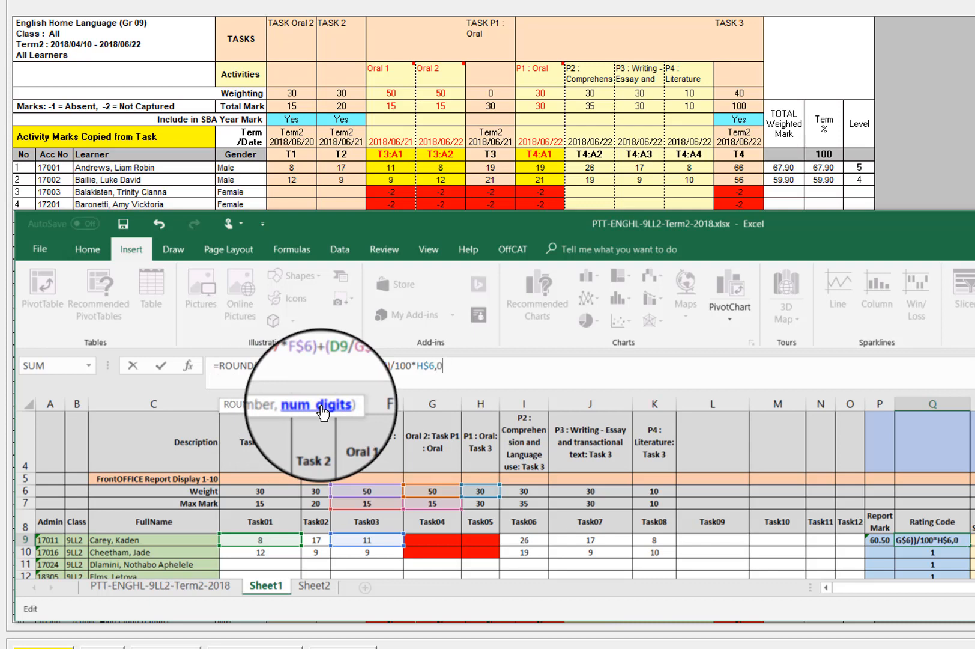
type(")")
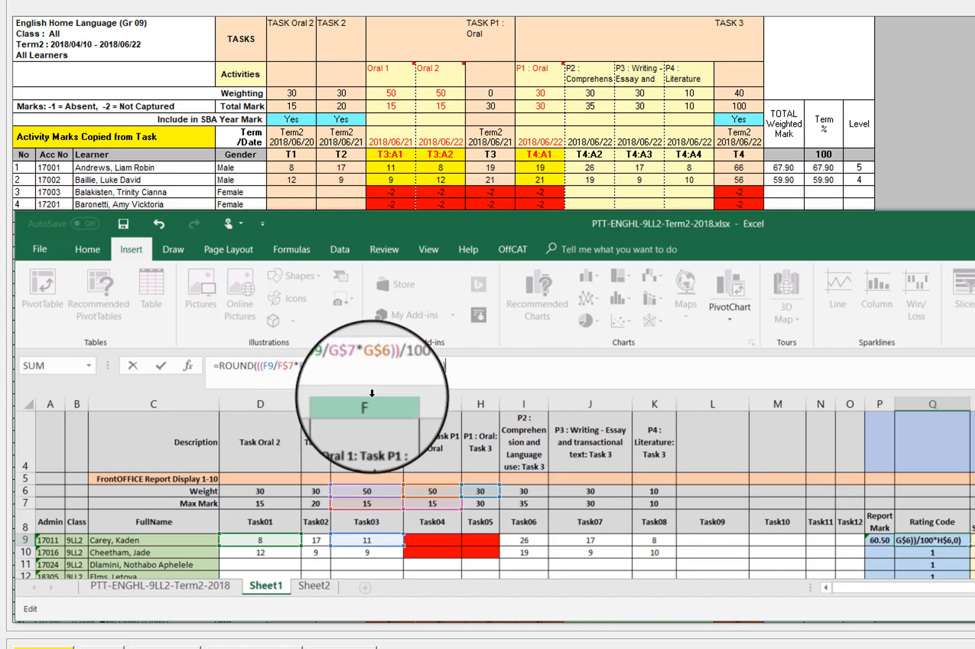
key("Return")
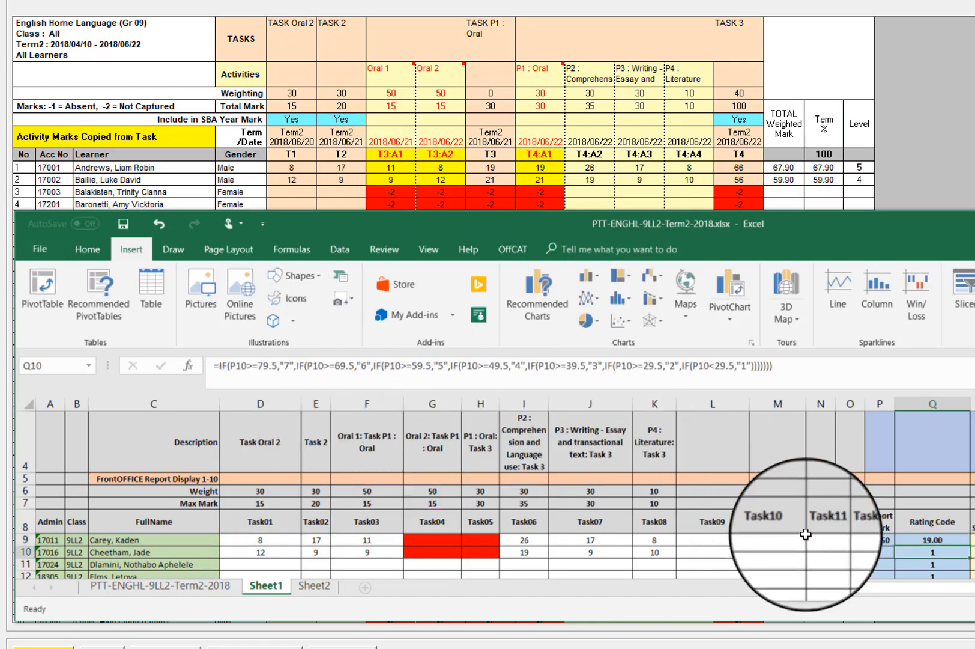
- Copy the ROUND expression from Q9 and use it to replace the combined oral part in the P9 Report Mark formula
left_click(936, 540)
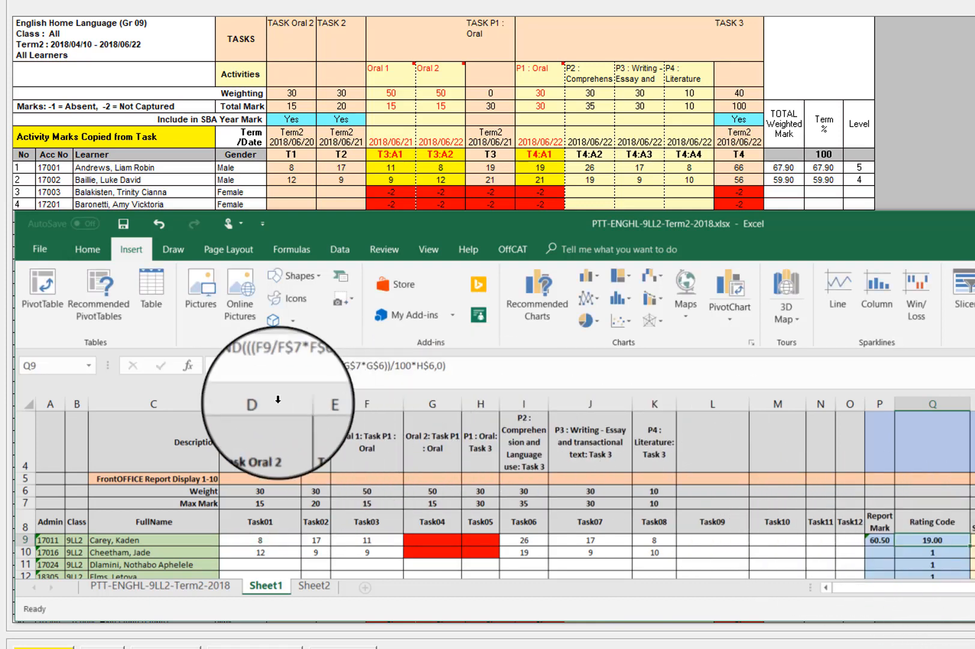
left_click_drag(222, 368, 456, 370)
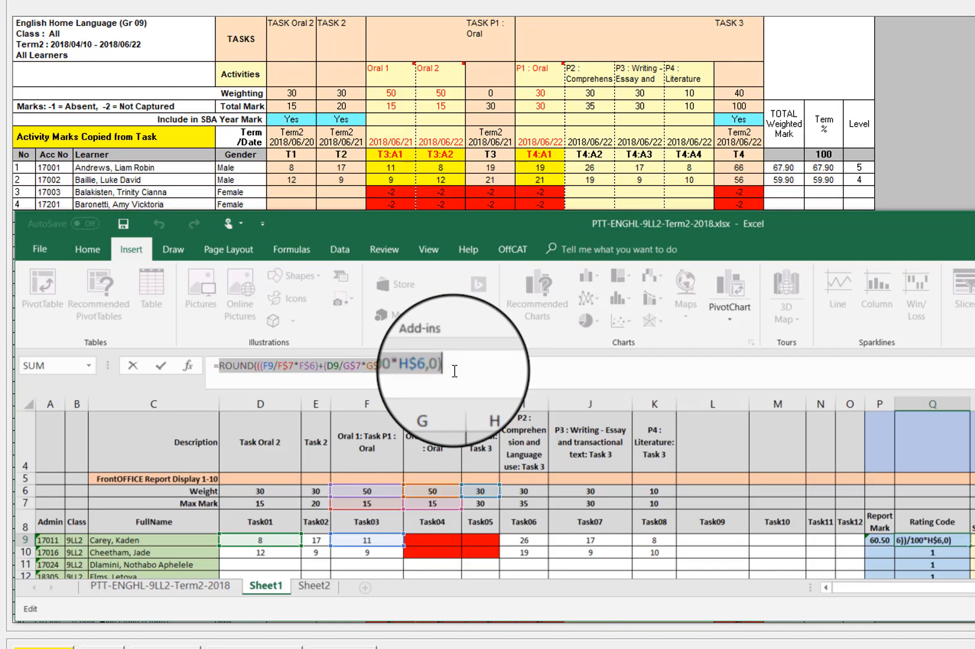
key("Return")
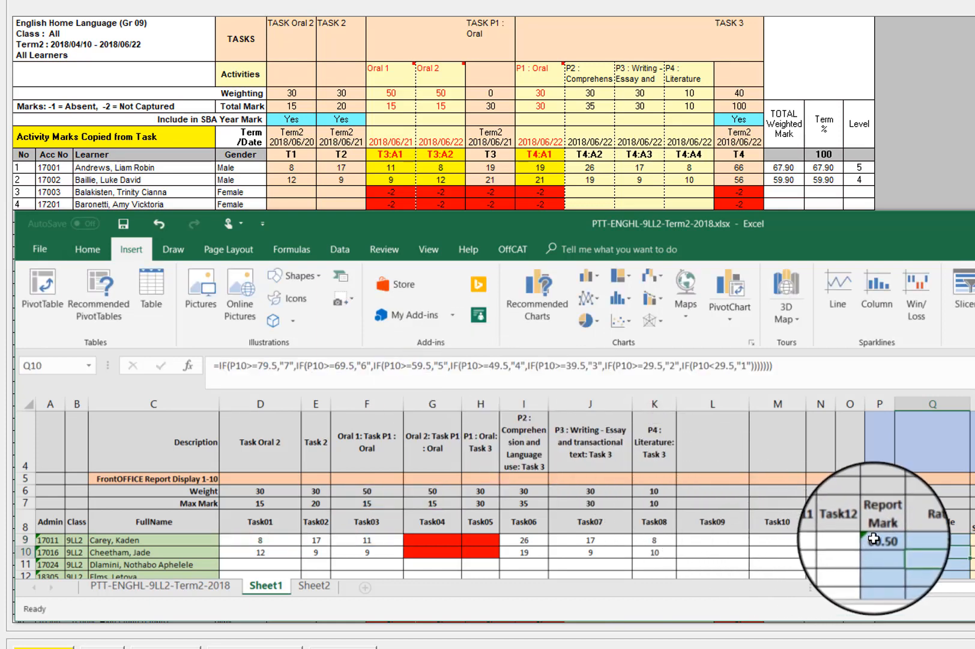
left_click(874, 539)
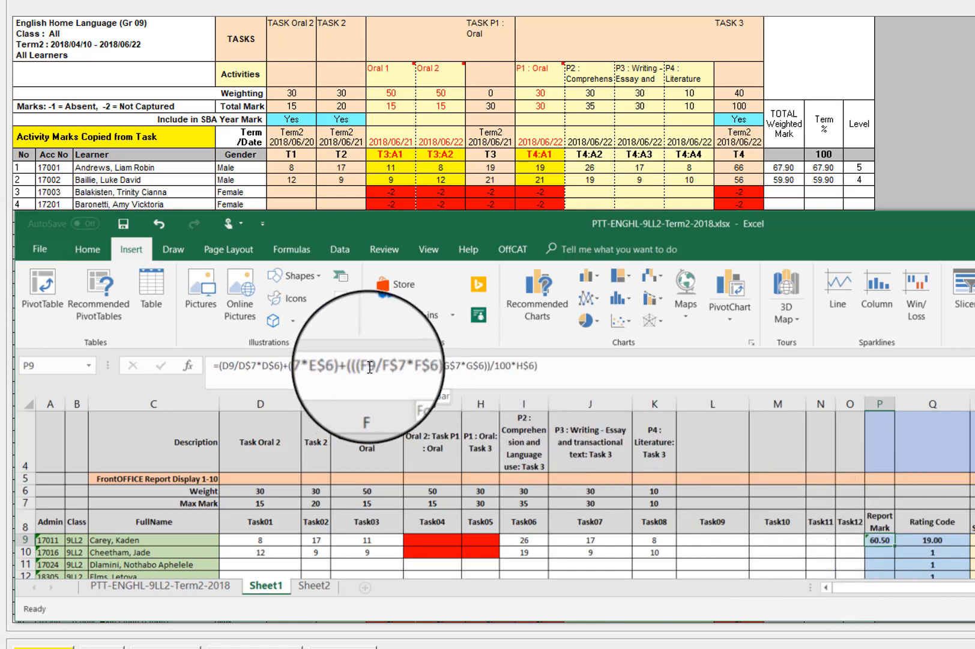
left_click_drag(358, 366, 535, 365)
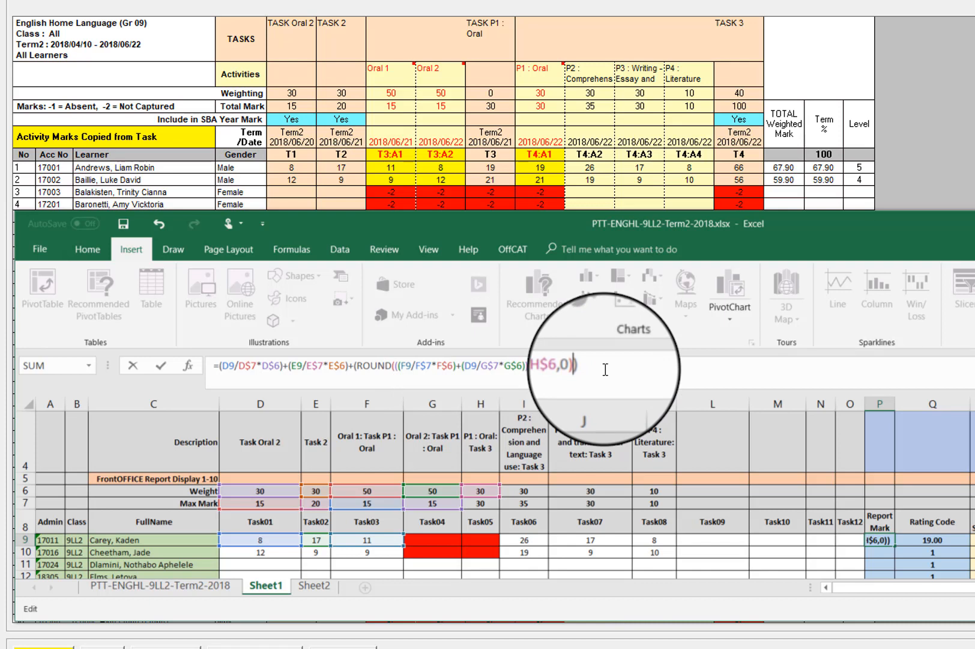
key("Return")
- Add the weighted Task06 term +(I9/I$7*I$6) after the ROUND expression, inside the Task 3 brackets of the P9 formula
left_click(879, 539)
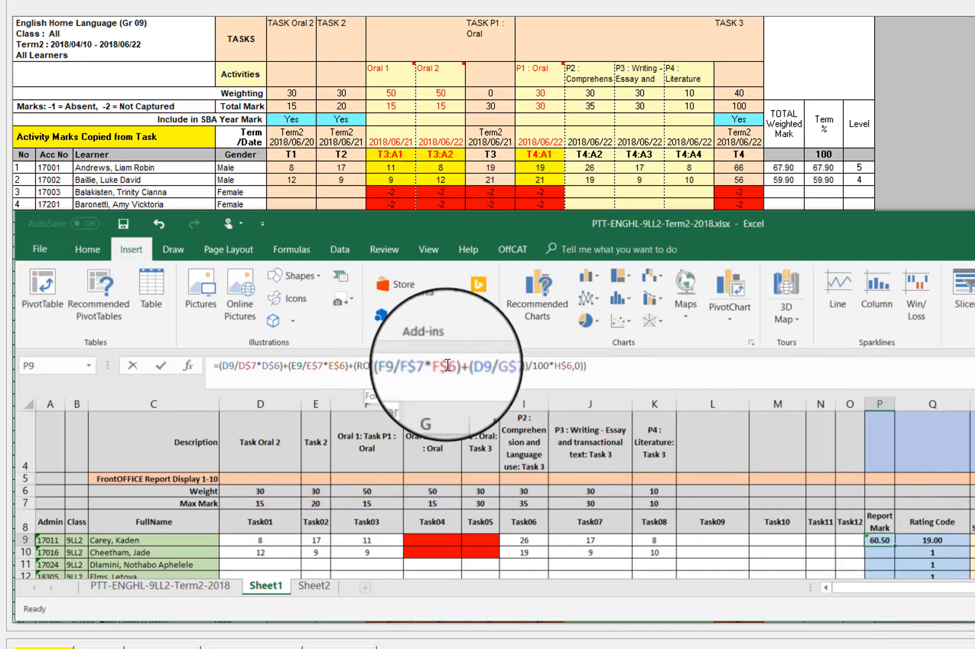
left_click_drag(357, 365, 578, 365)
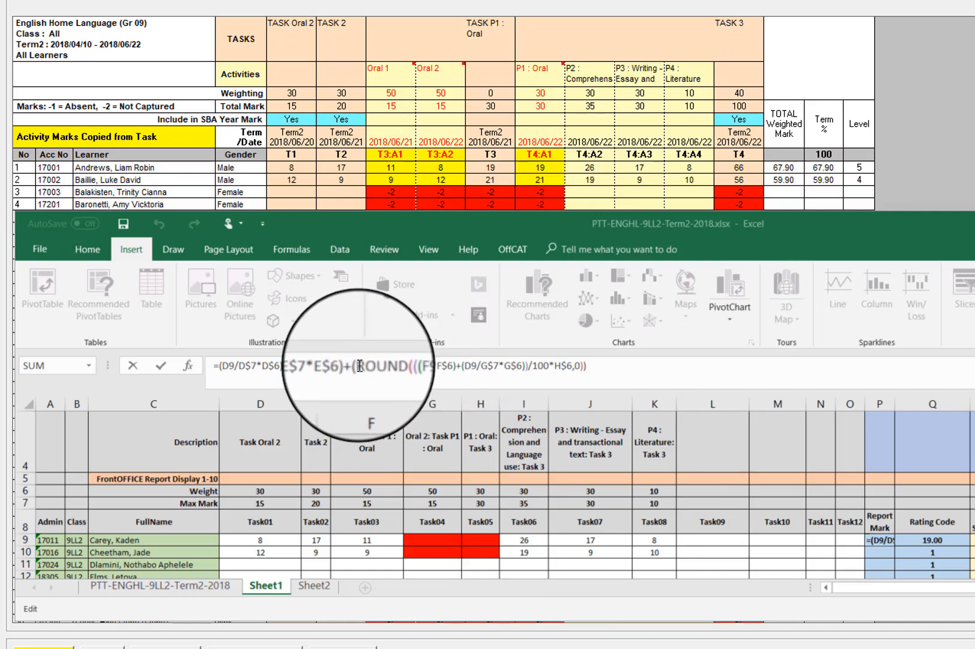
left_click_drag(356, 365, 583, 368)
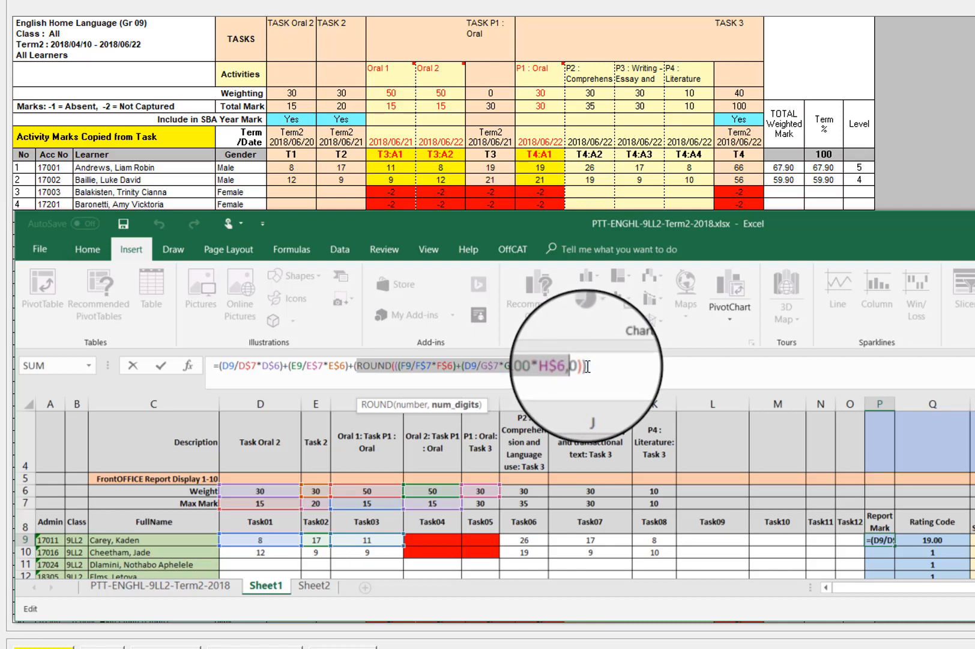
left_click(586, 366)
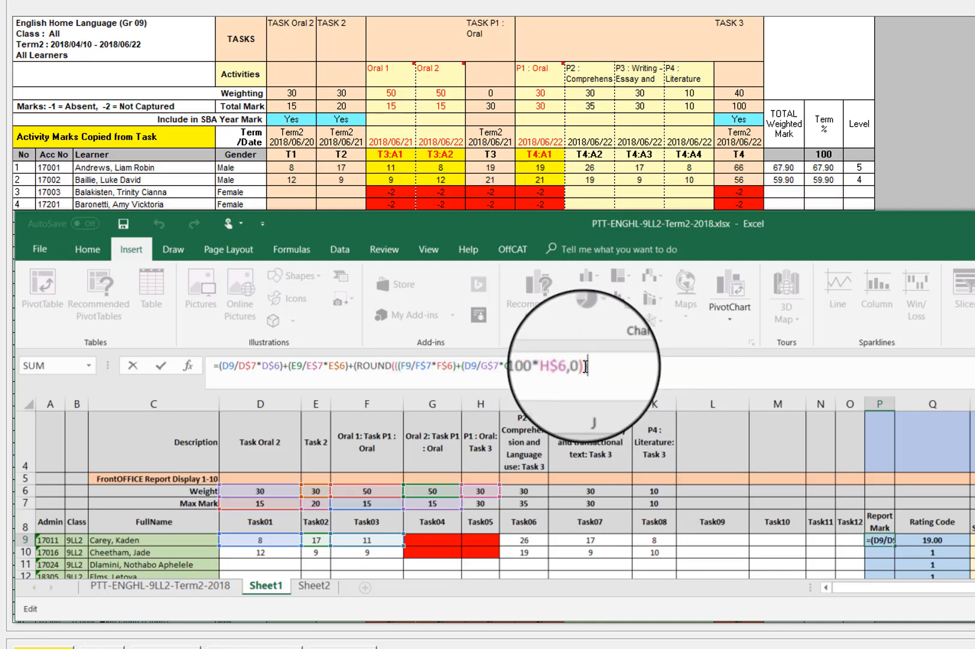
left_click_drag(579, 367, 363, 368)
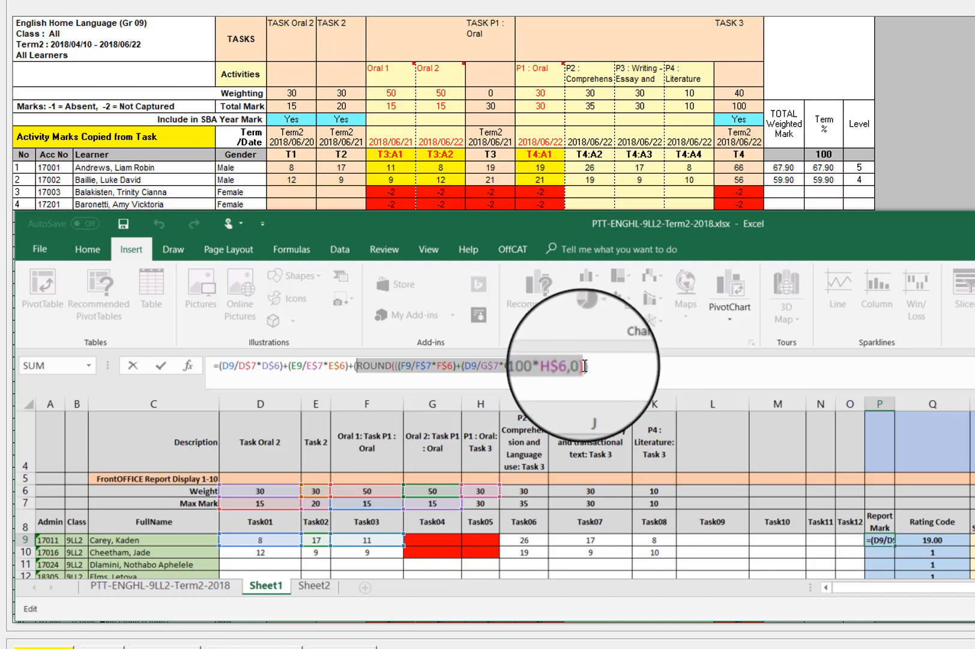
left_click(626, 373)
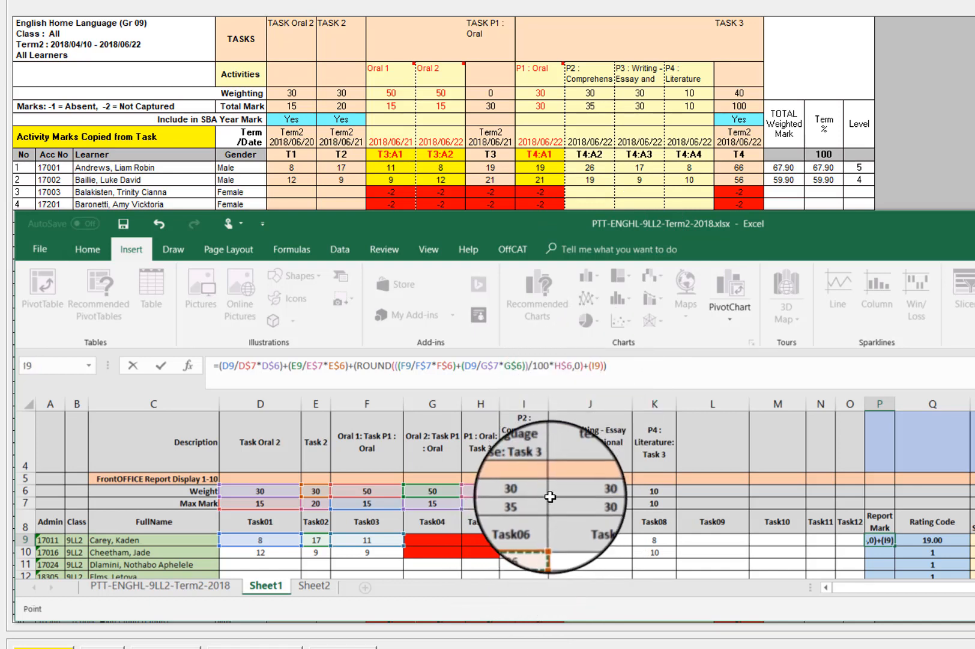
type("/")
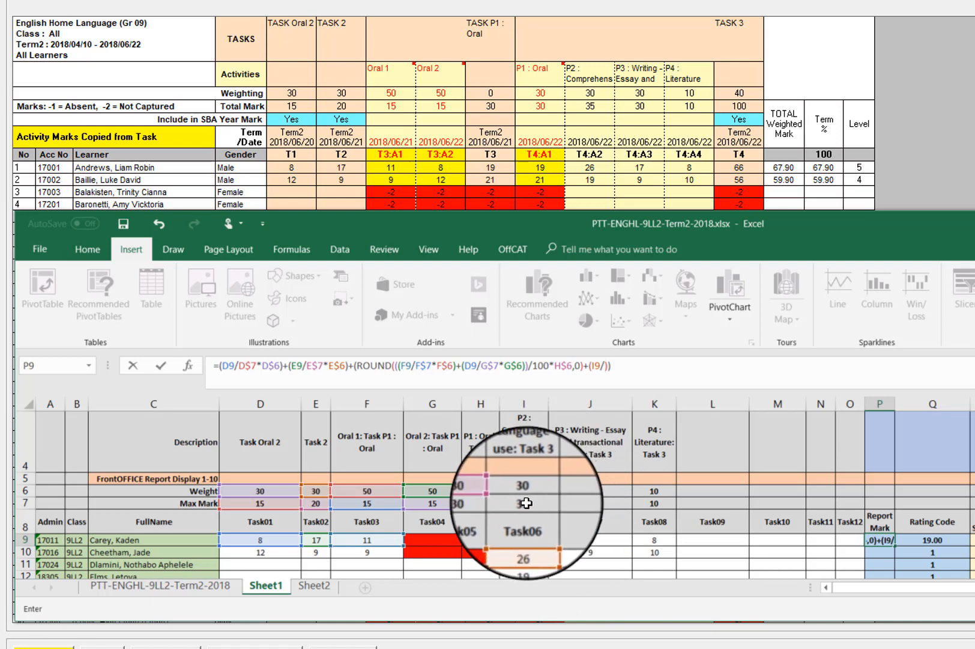
left_click(527, 502)
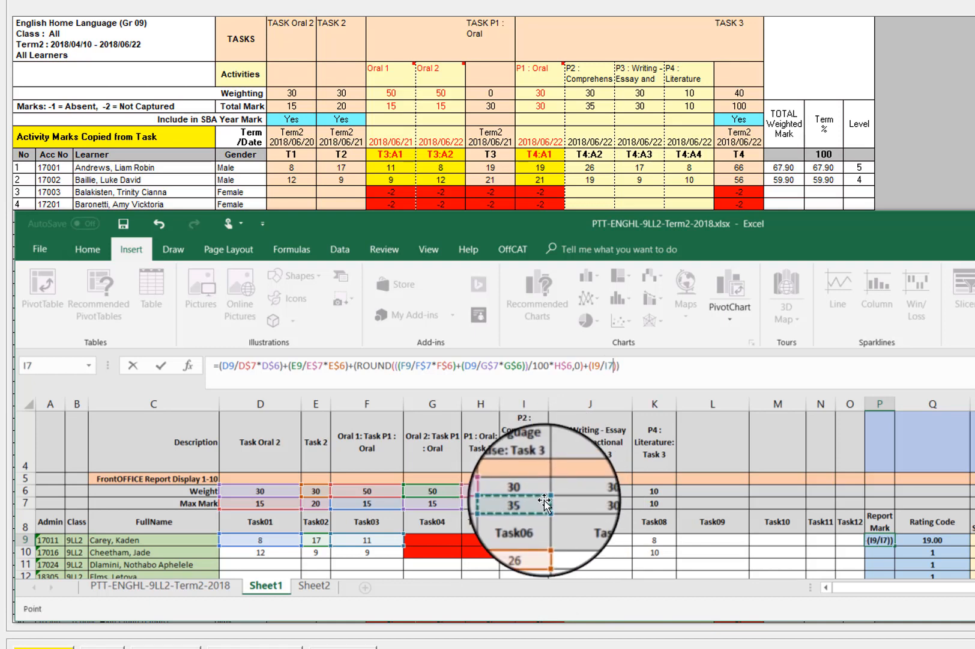
left_click(610, 358)
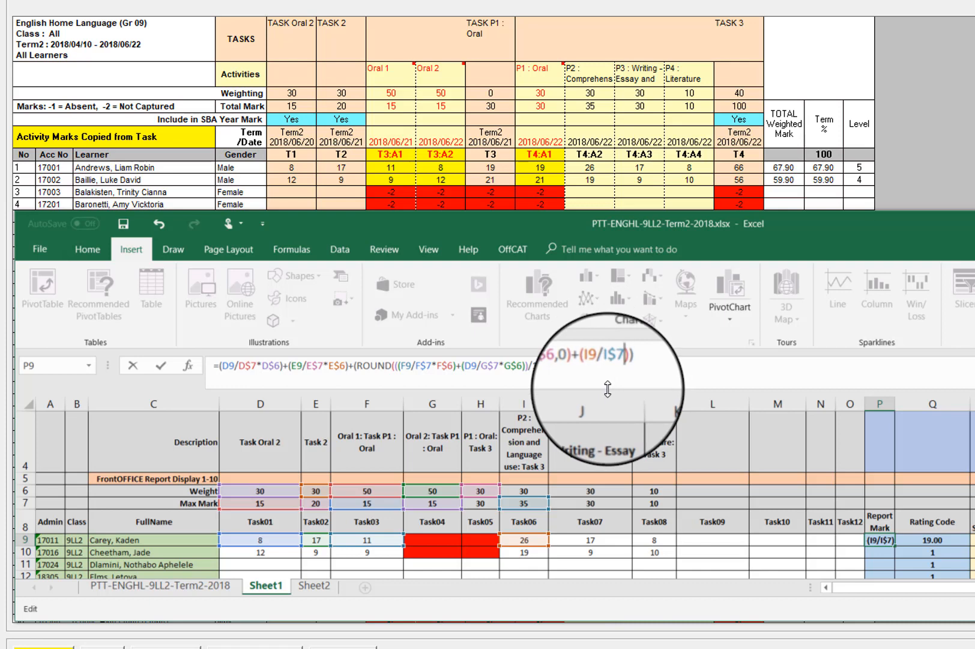
type("*D")
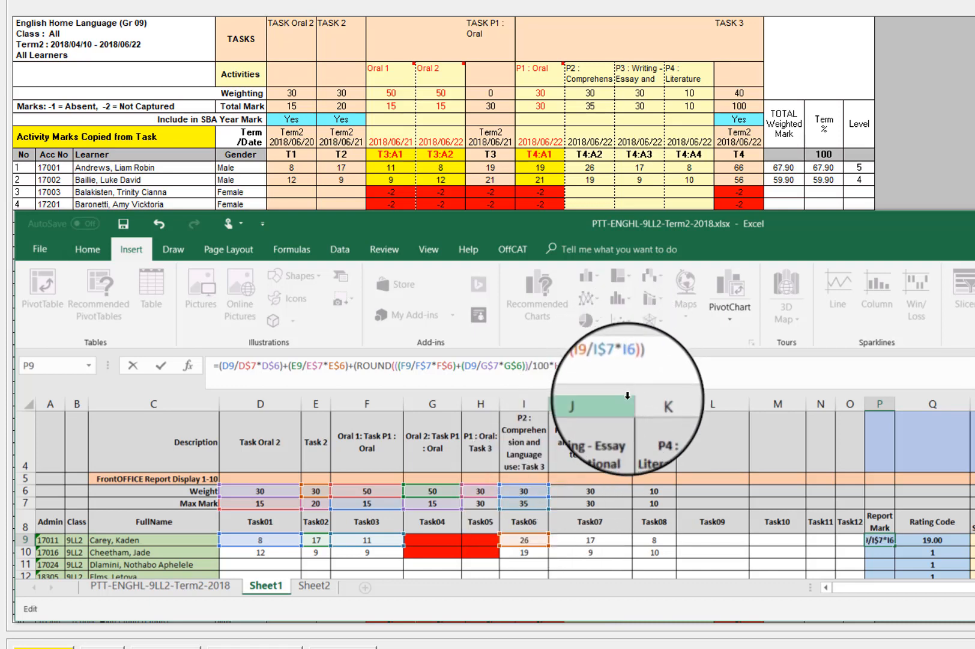
type("$")
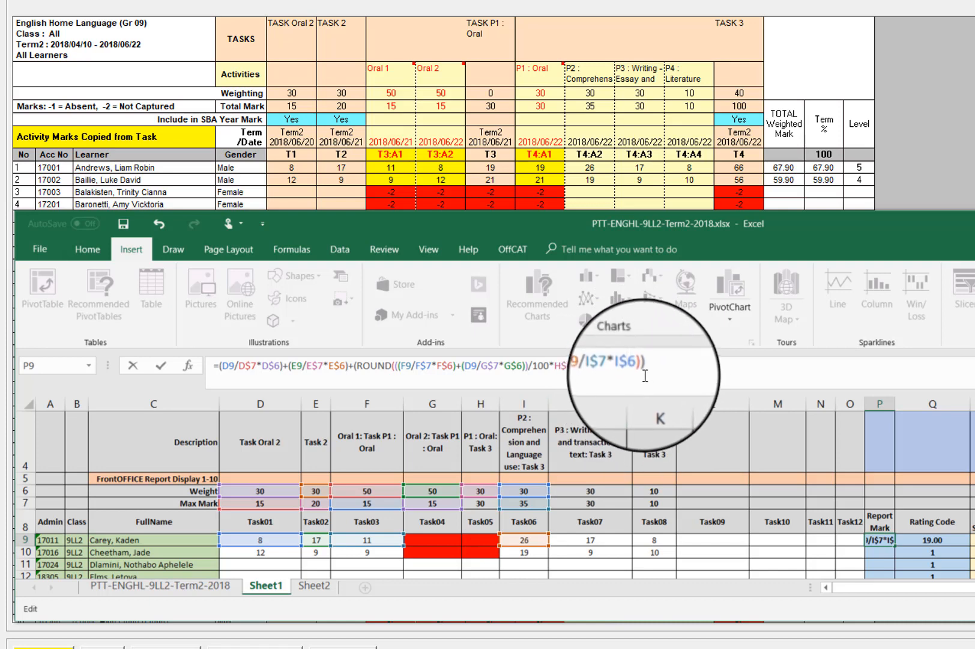
left_click(641, 366)
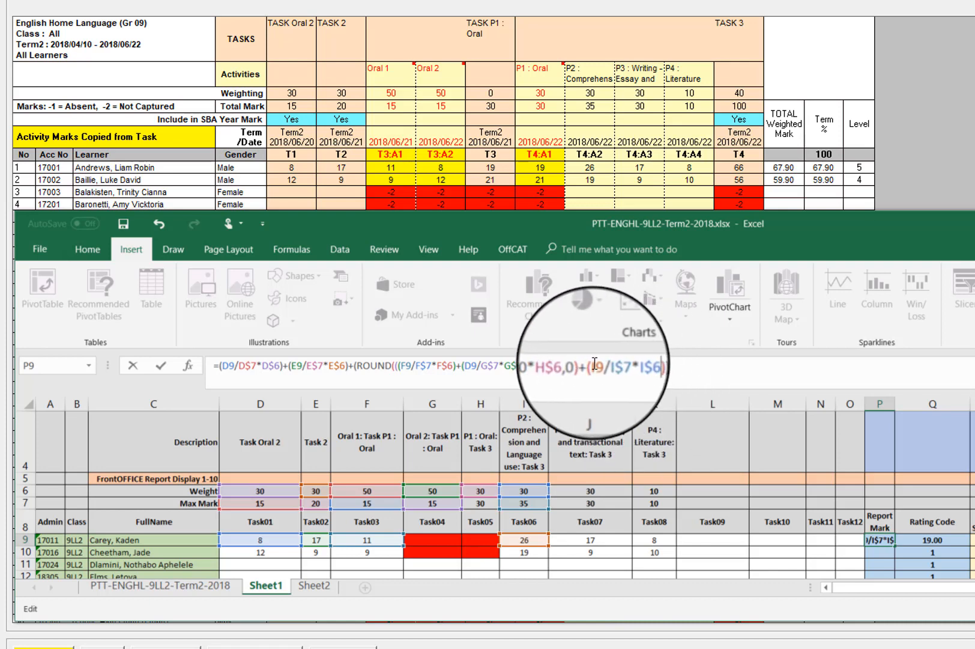
left_click_drag(591, 365, 633, 366)
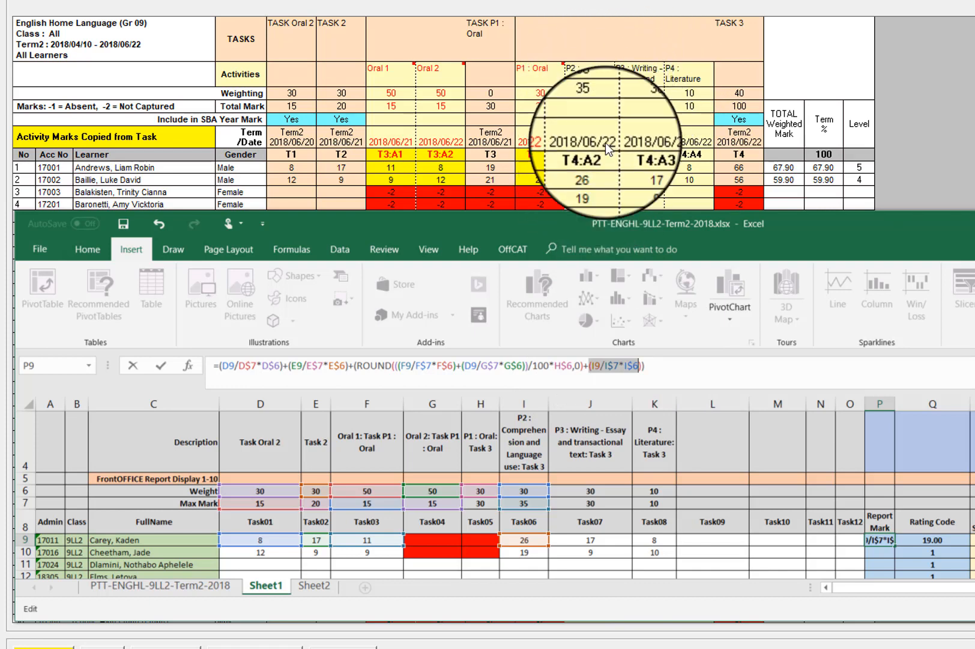
- Add the weighted Task07 term +(J9/J$7*K$6) after the Task06 term, inside the Task 3 brackets of the P9 formula
left_click(639, 367)
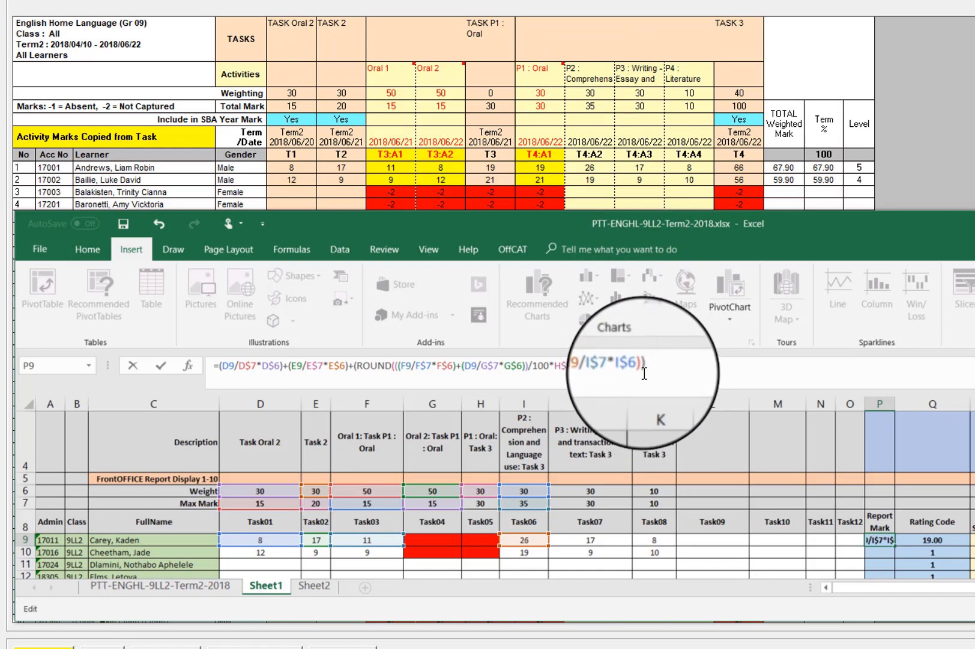
type(")")
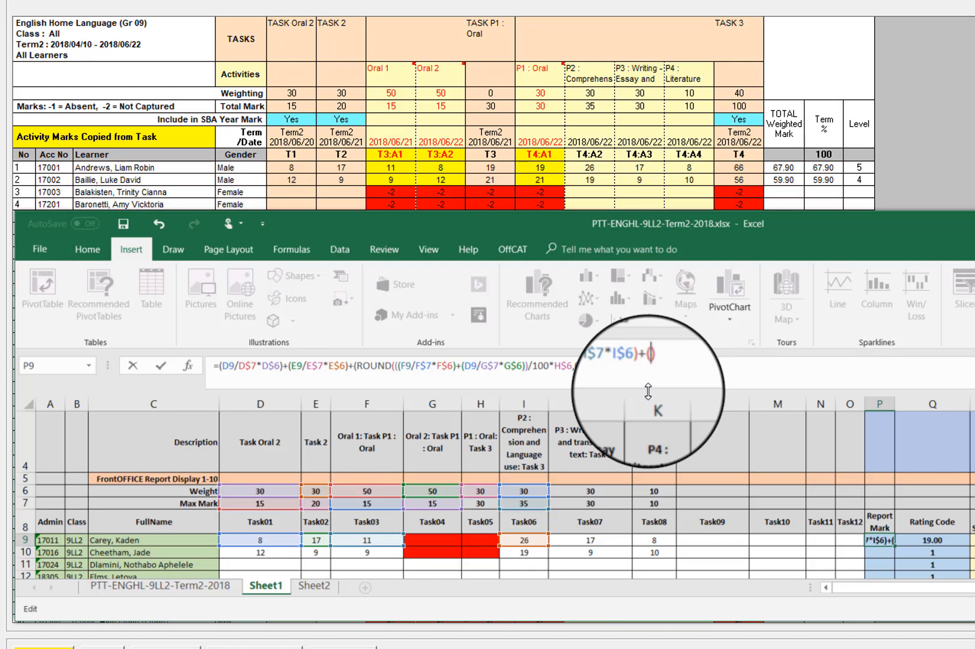
type(")")
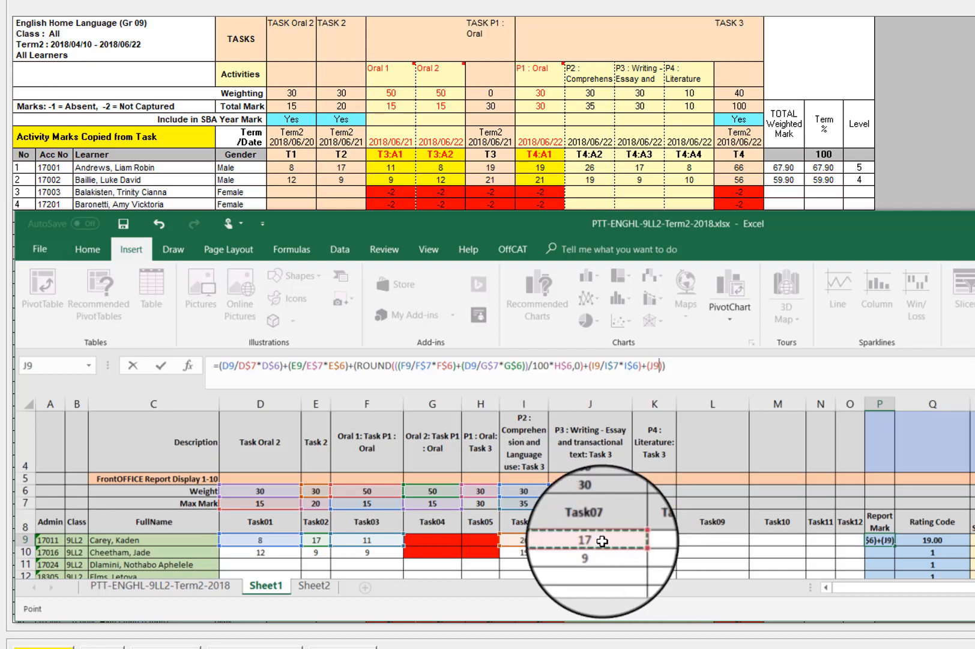
type("/")
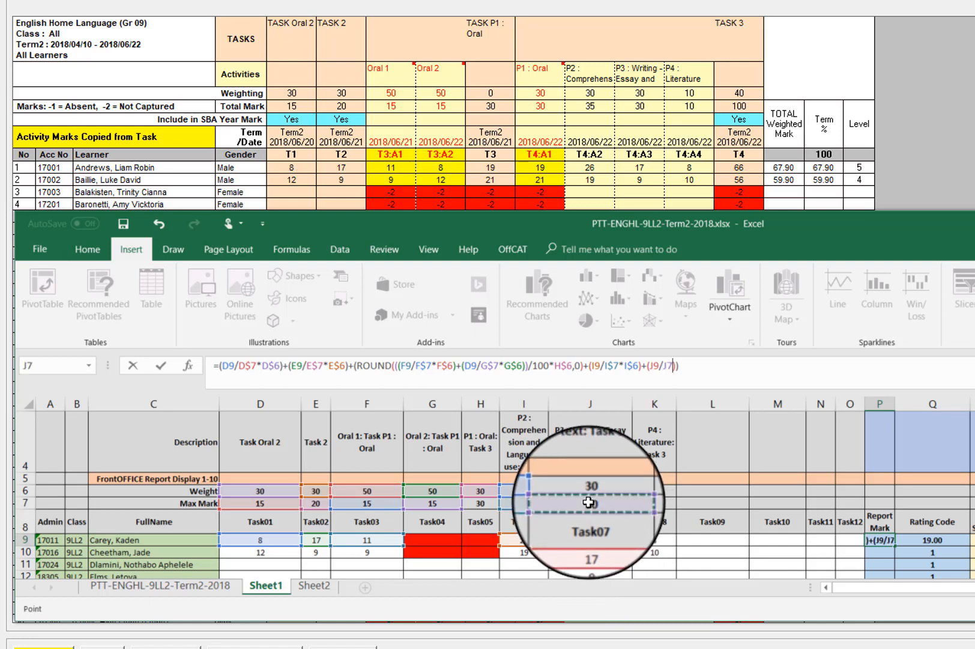
left_click(670, 362)
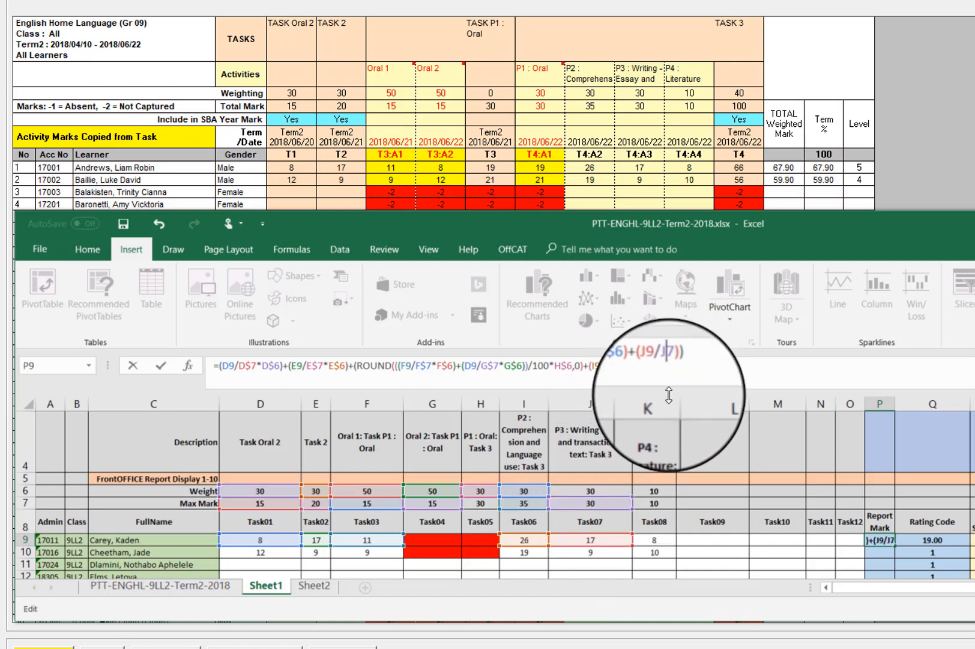
type("$7")
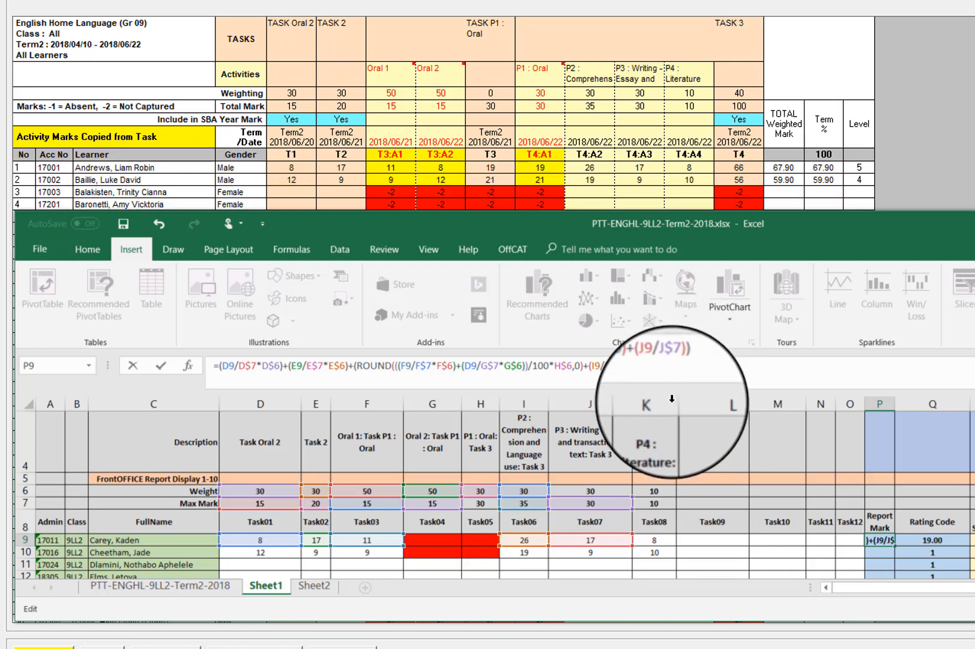
type("*")
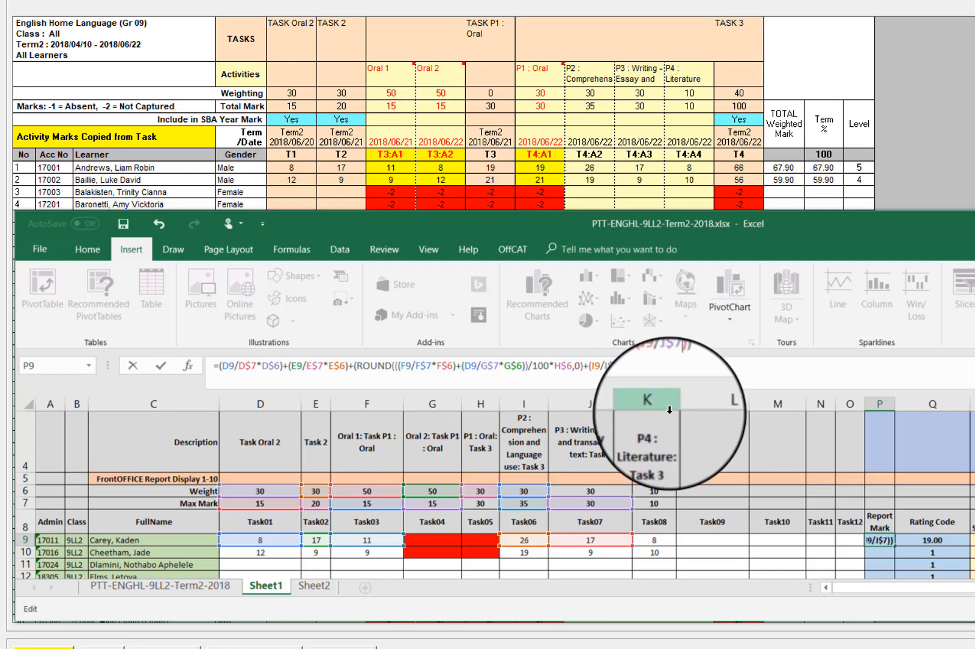
left_click(586, 491)
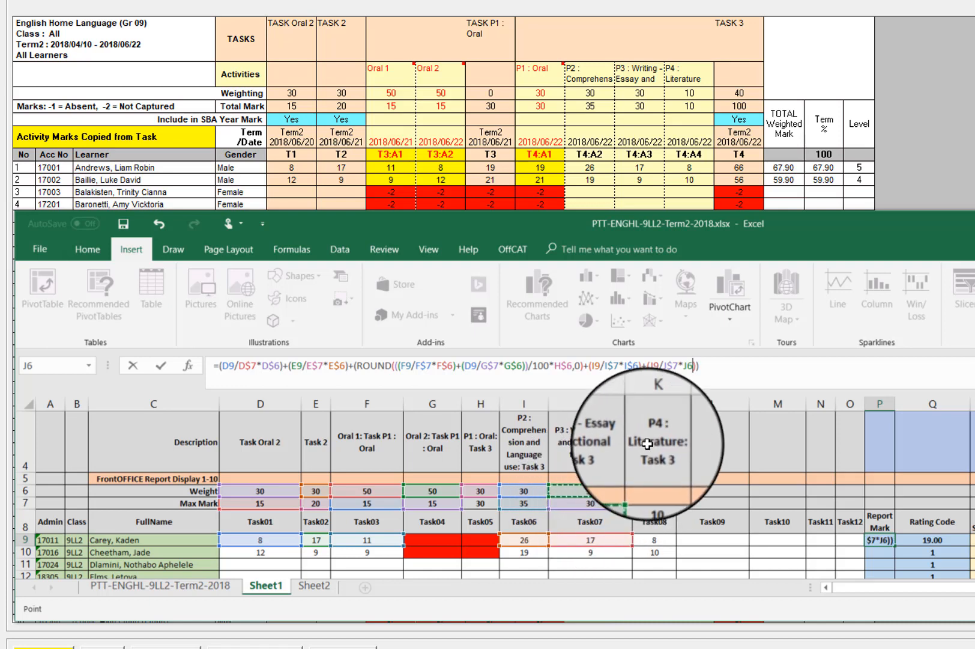
key("Right")
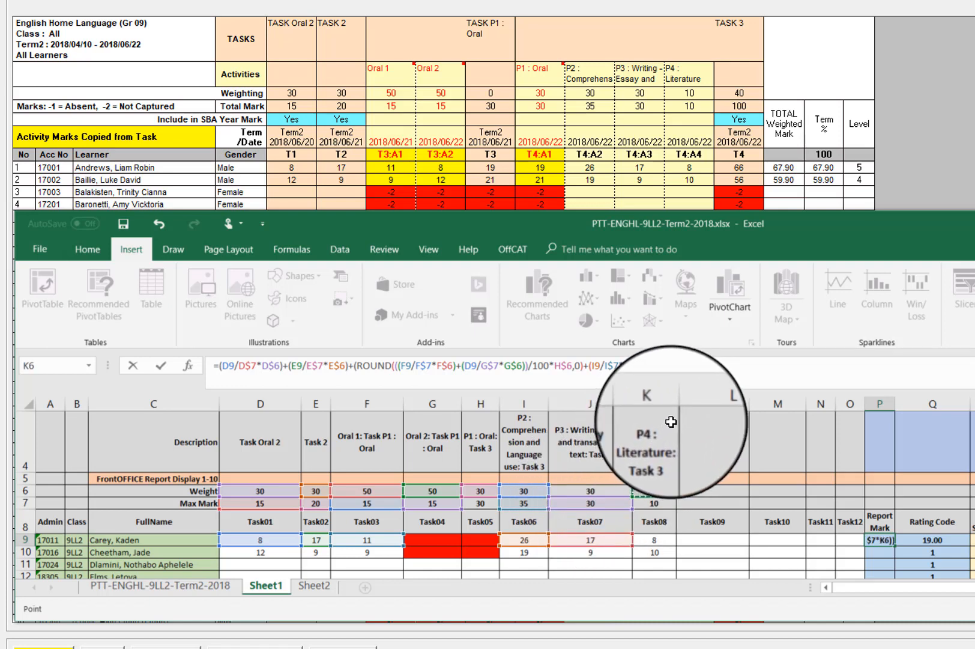
left_click(691, 365)
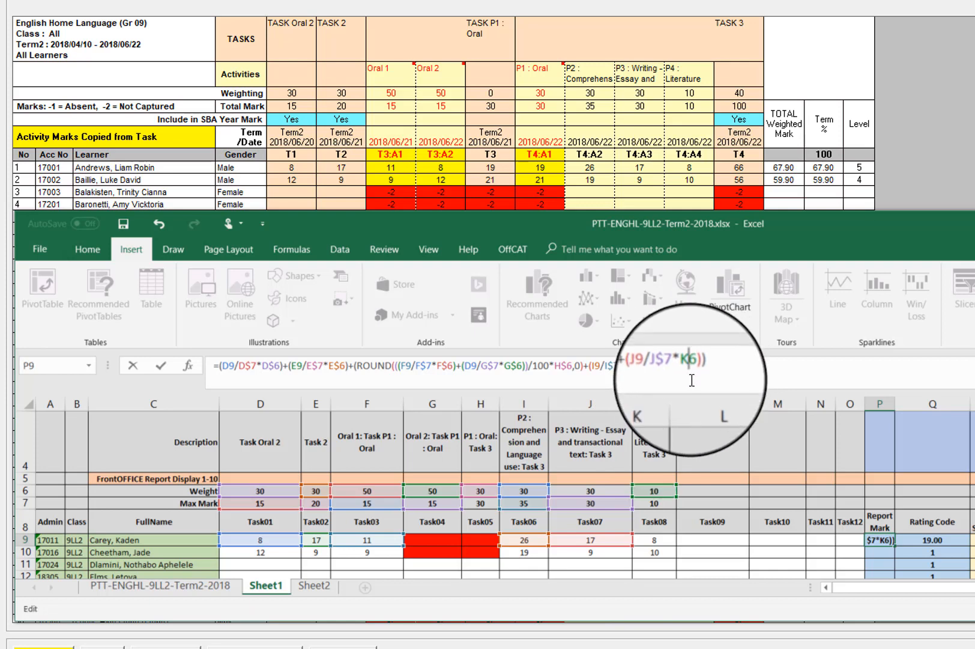
type("$6)")
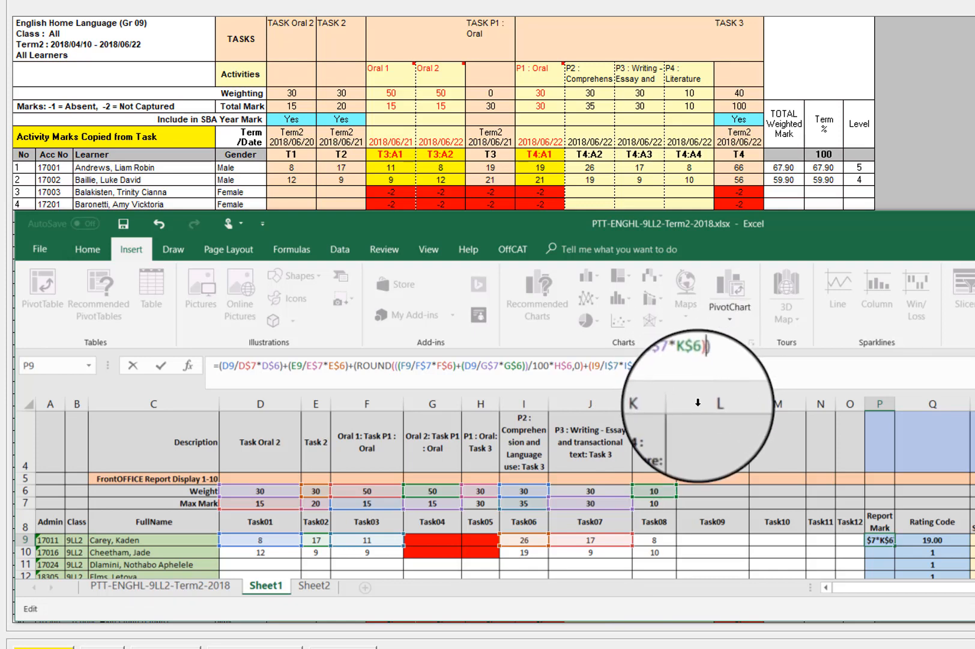
- Start the Task08 term in the P9 formula by adding +(K9/K$7*) after the Task07 term
type("+")
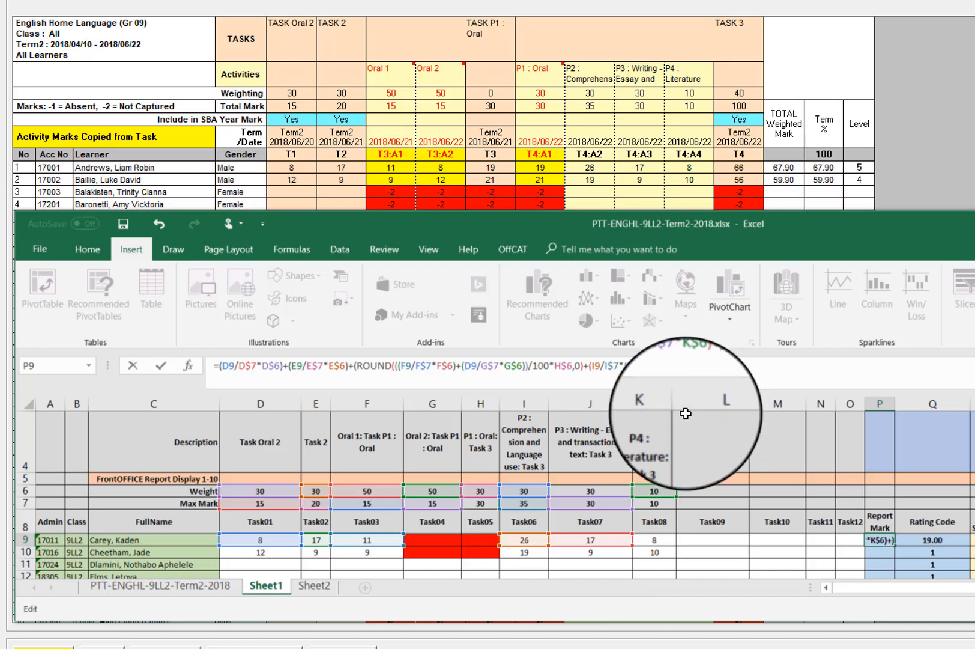
type("()")
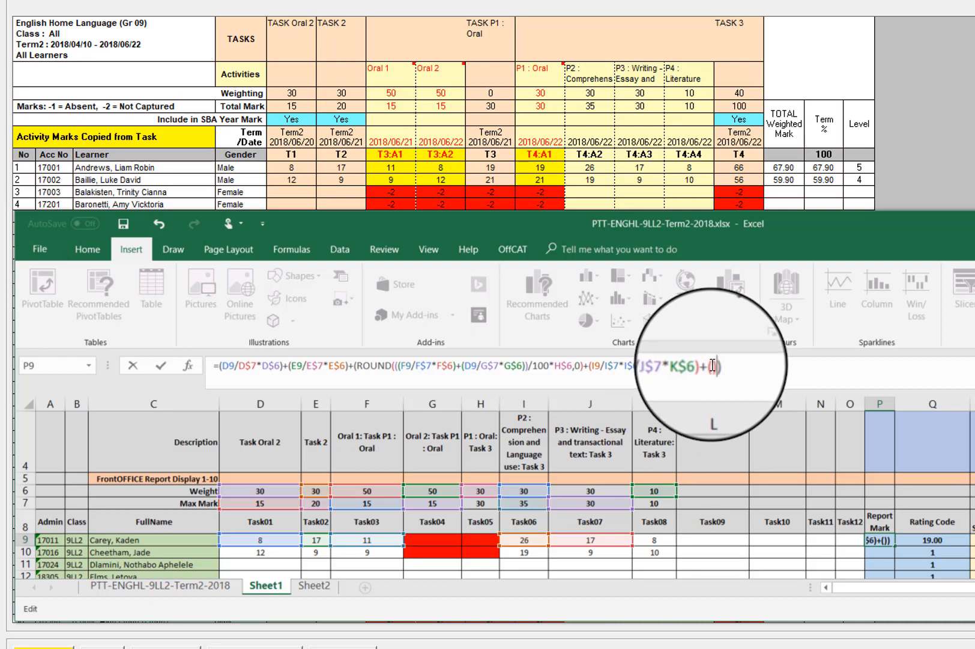
left_click(654, 539)
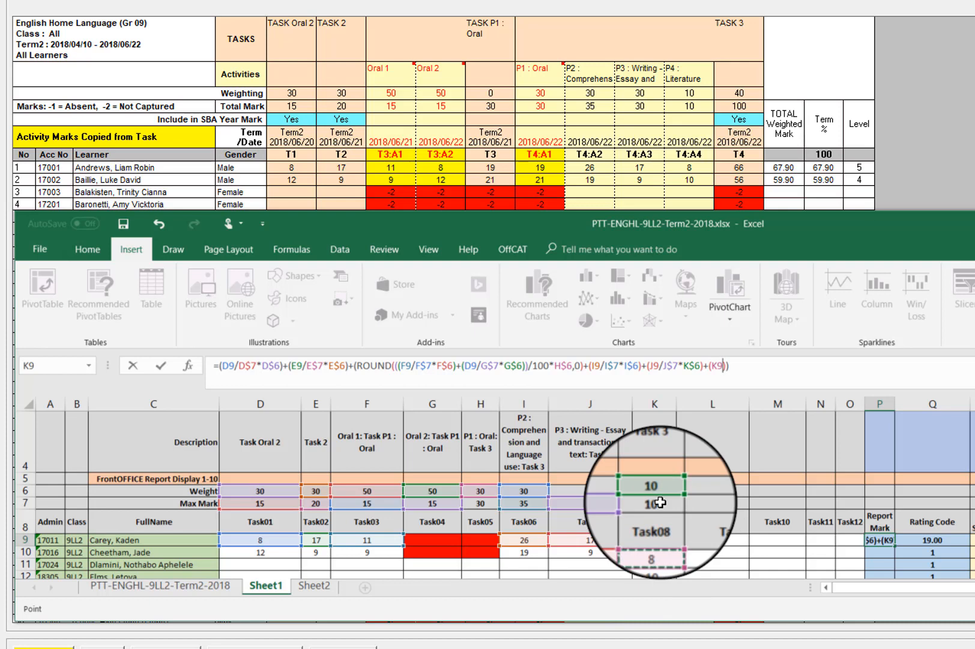
type("/")
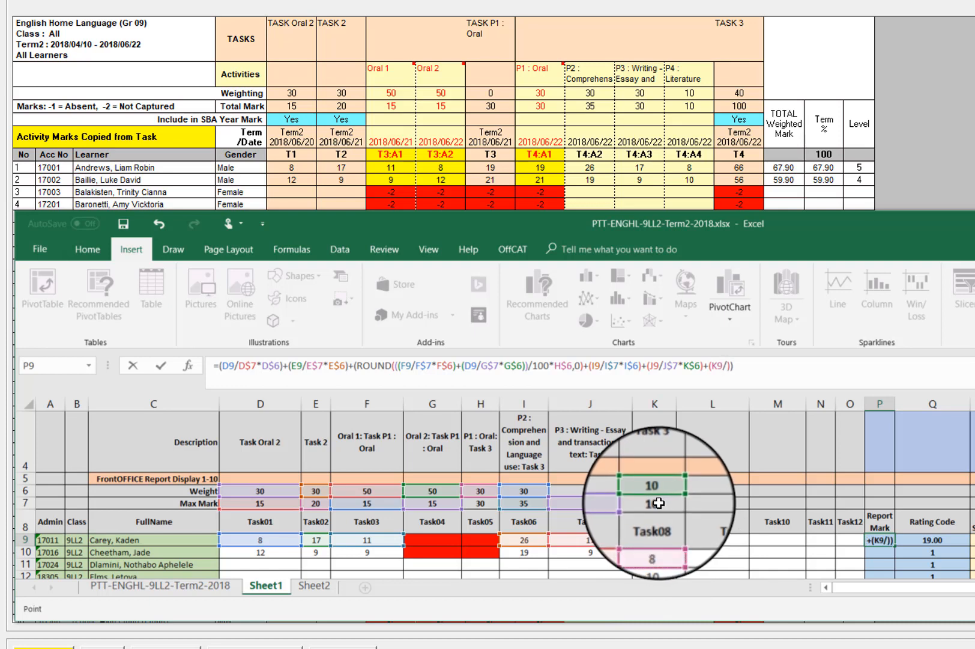
left_click(659, 503)
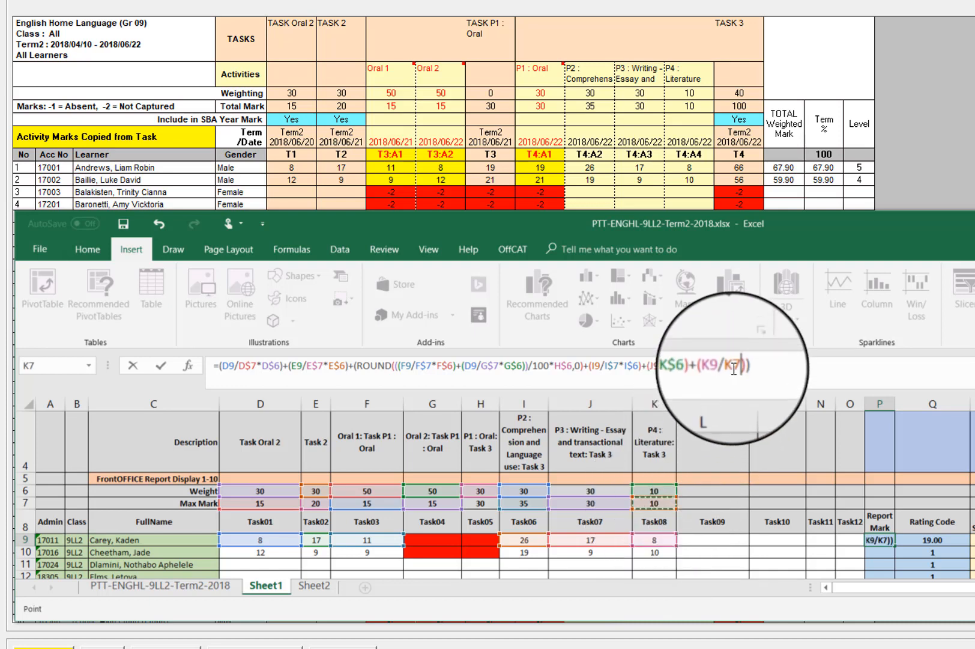
left_click(734, 377)
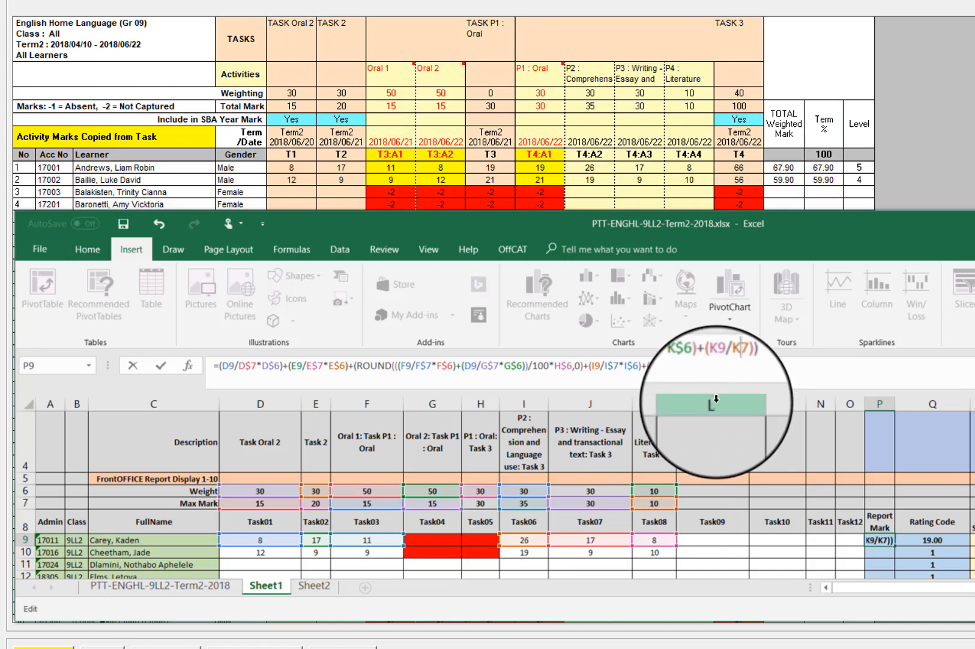
type("$7")
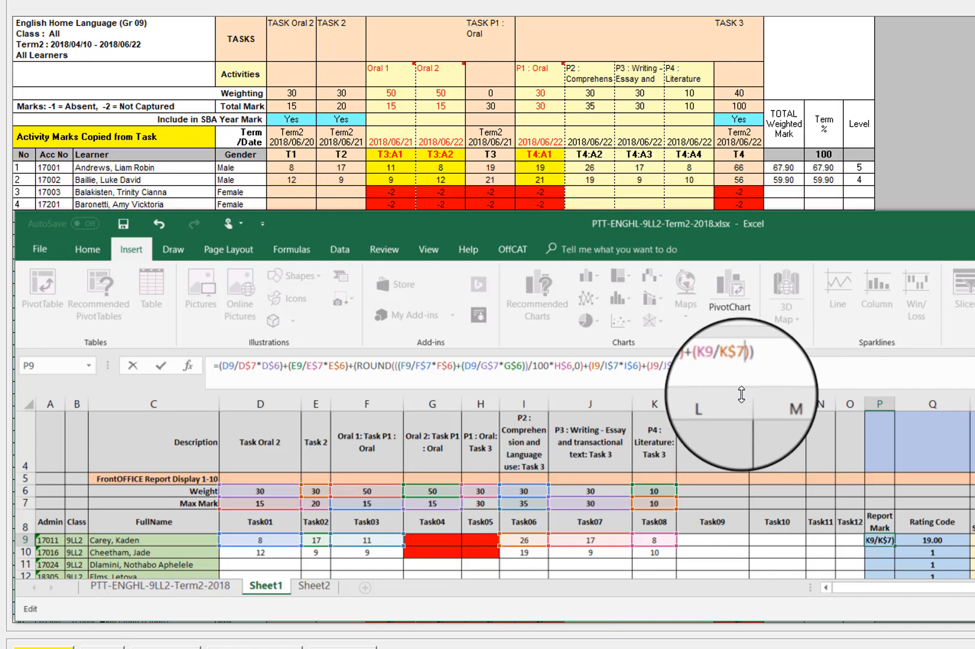
type("*")
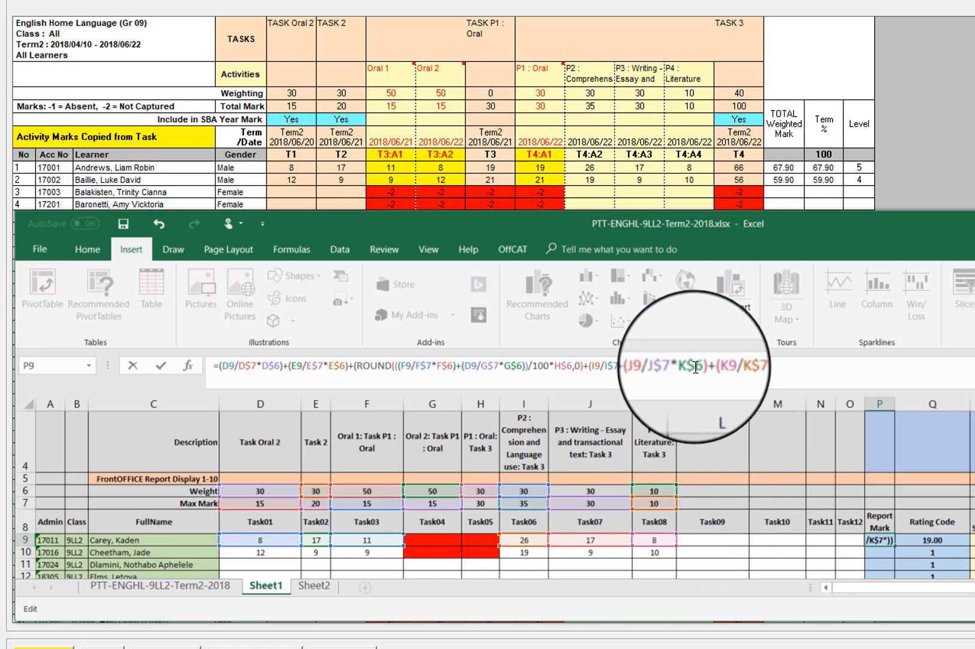
- Correct the weight reference in the Task07 term of the P9 formula to J$6
left_click(696, 374)
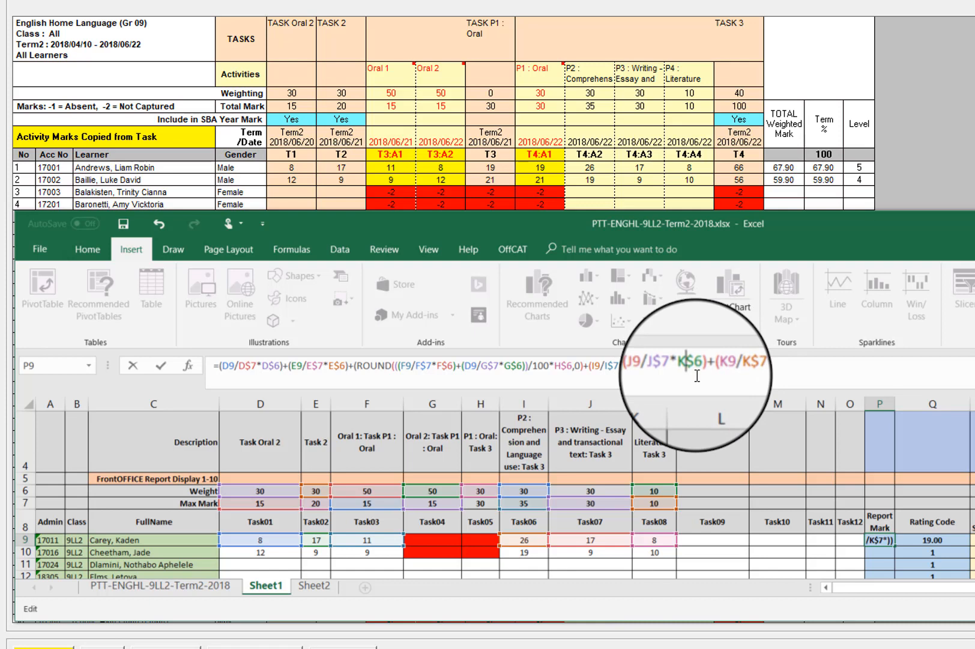
key("BackSpace")
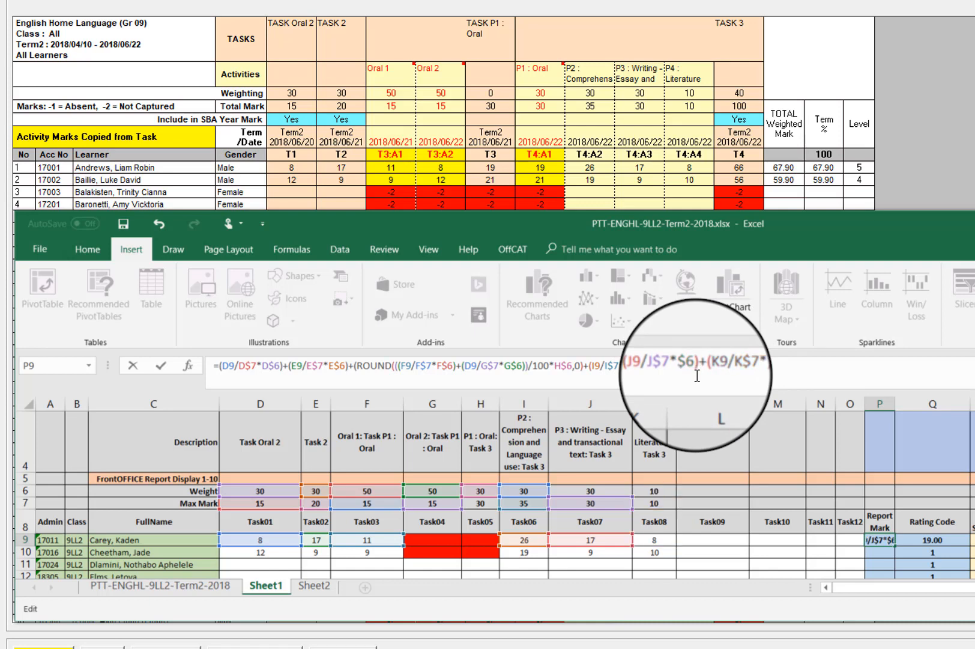
type("J")
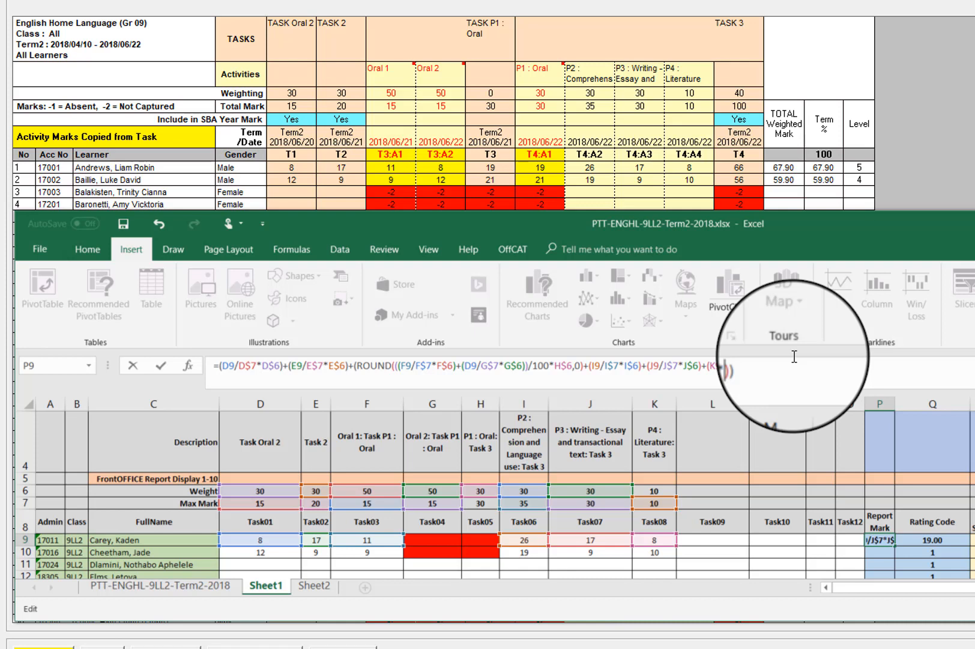
- Complete the Task08 term in the P9 formula with the weight reference K$6, giving +(K9/K$7*K$6)
type("9/K$7*")
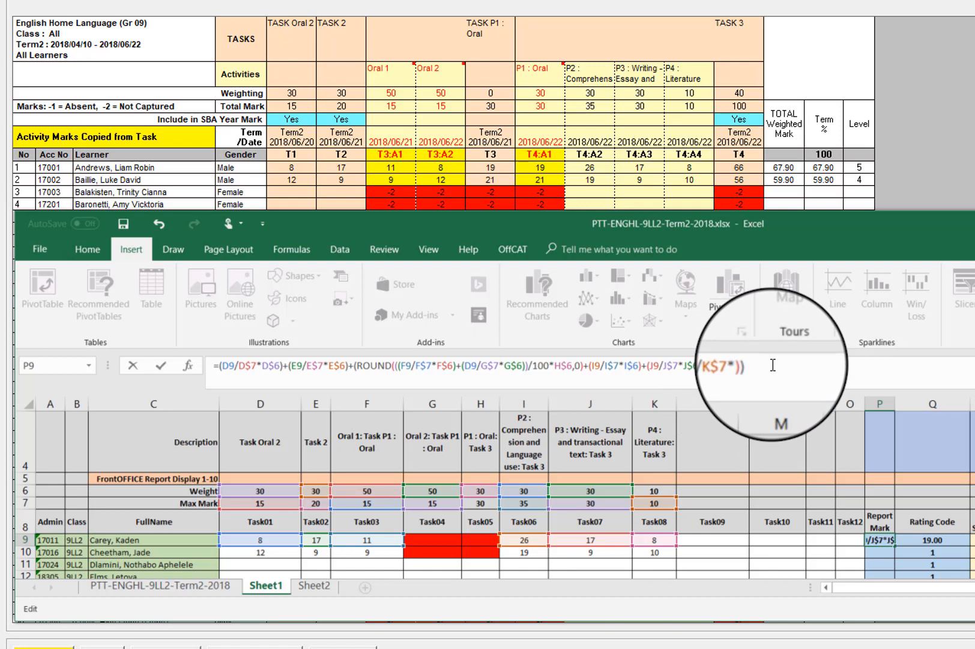
left_click(665, 490)
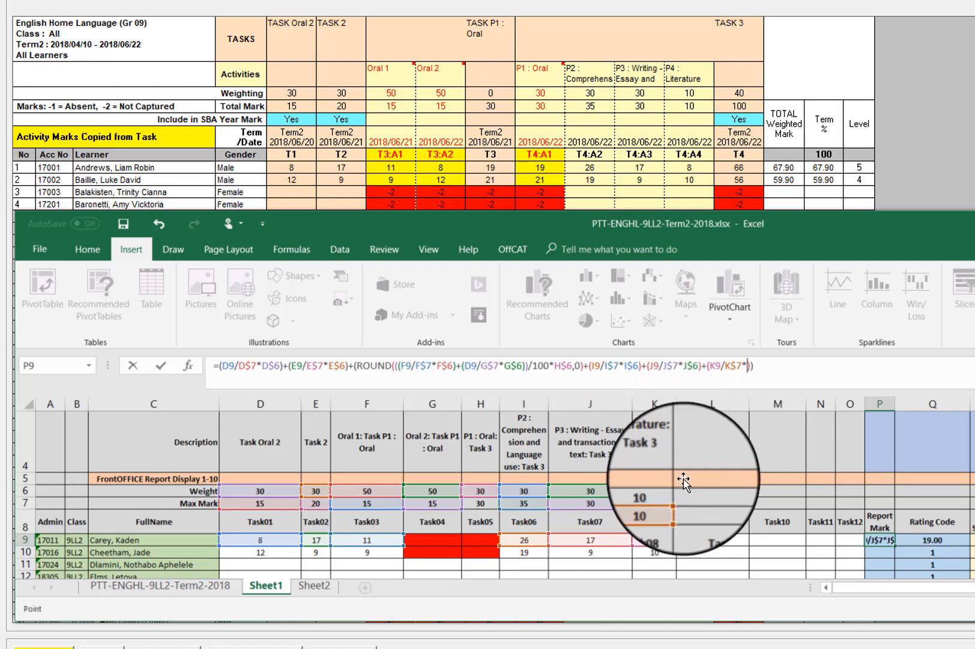
left_click(753, 368)
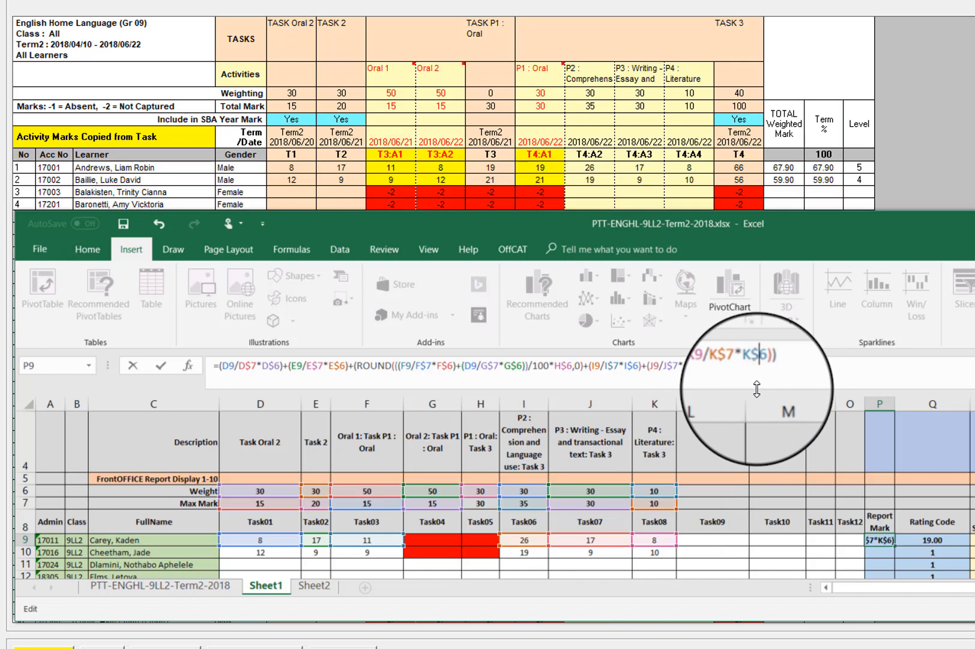
type("$")
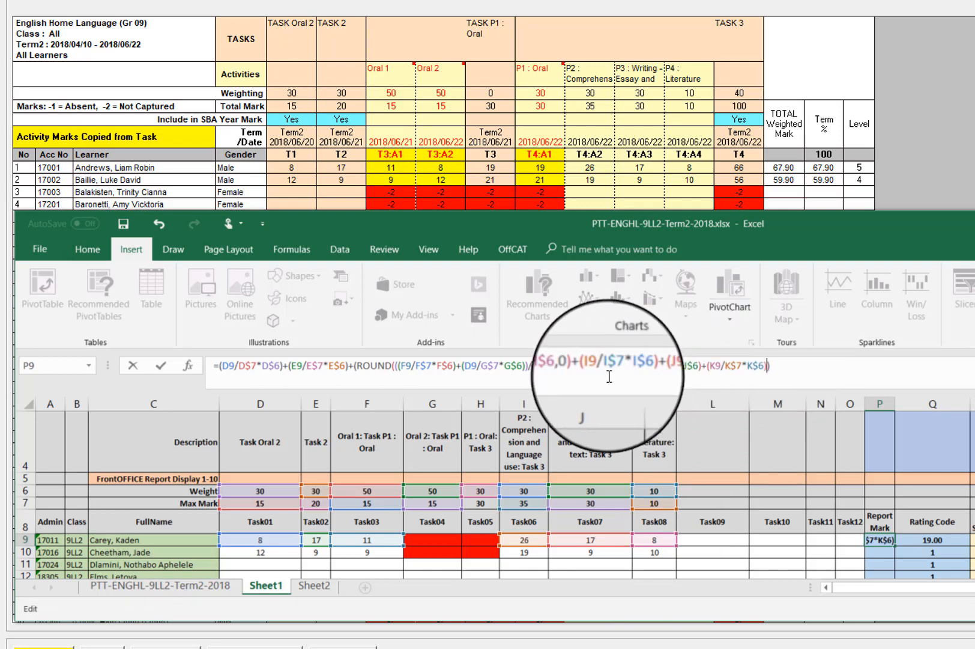
- Copy the P9 formula's text from (D9/G$7*G$6) to its end, and commit the P9 formula
left_click_drag(463, 365, 778, 366)
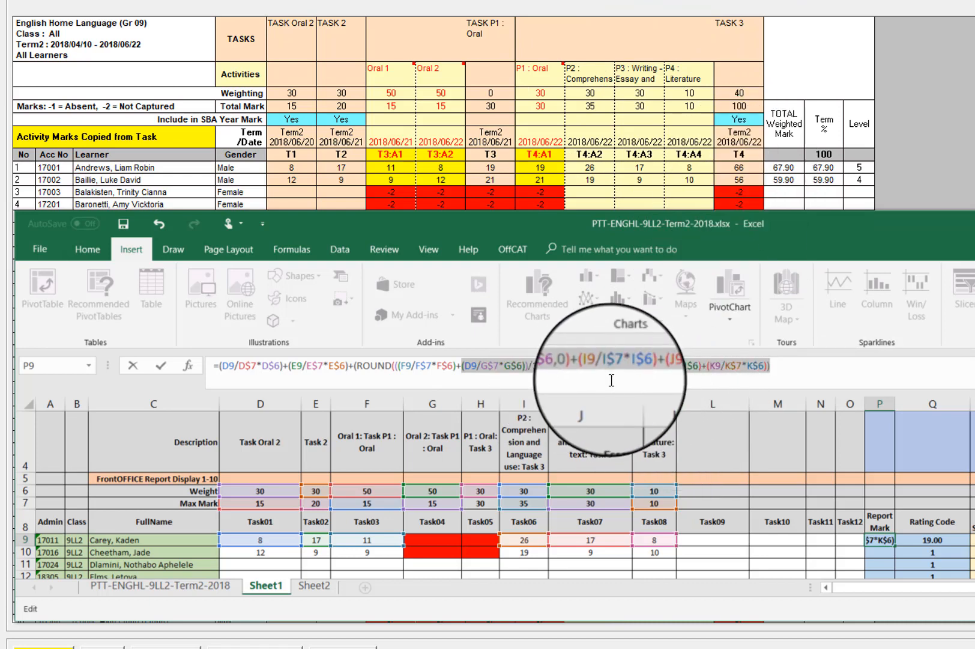
left_click(782, 363)
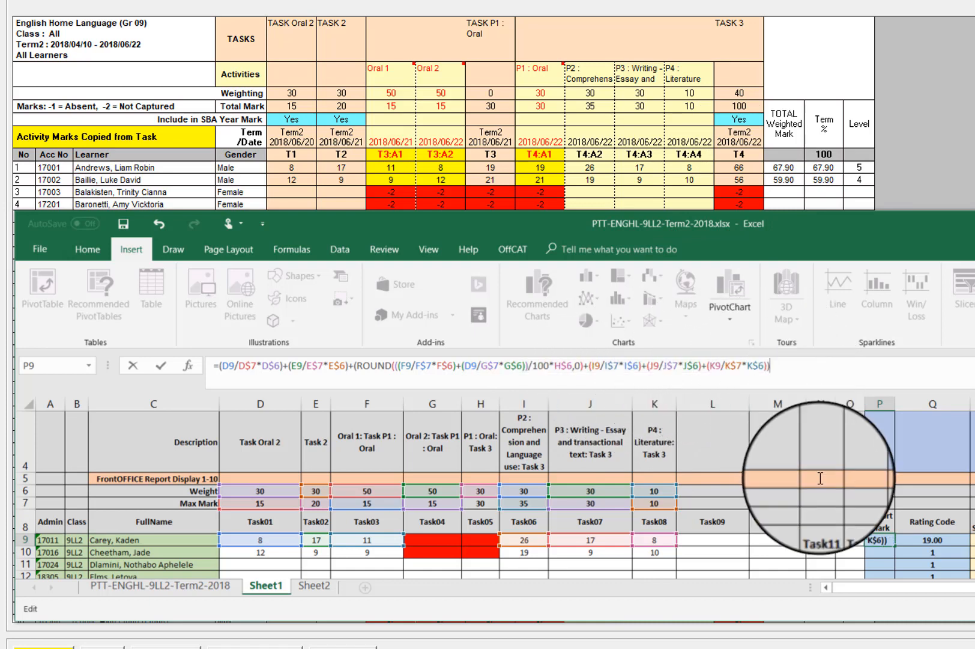
key("Return")
- Try to replace the ROUND expression in Q9 with the part copied from the P9 formula
left_click(931, 541)
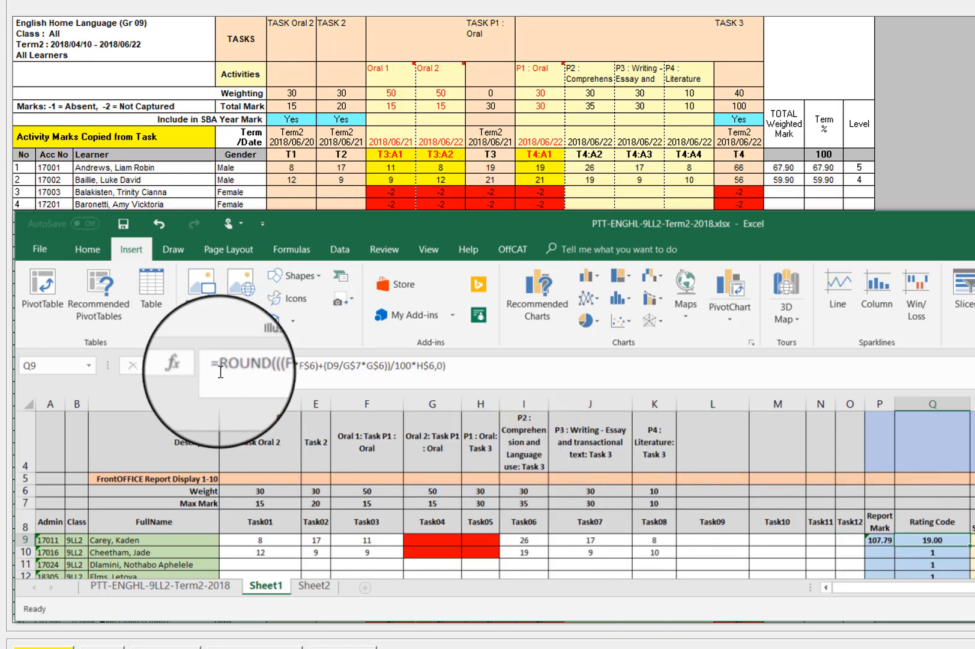
left_click_drag(221, 372, 464, 368)
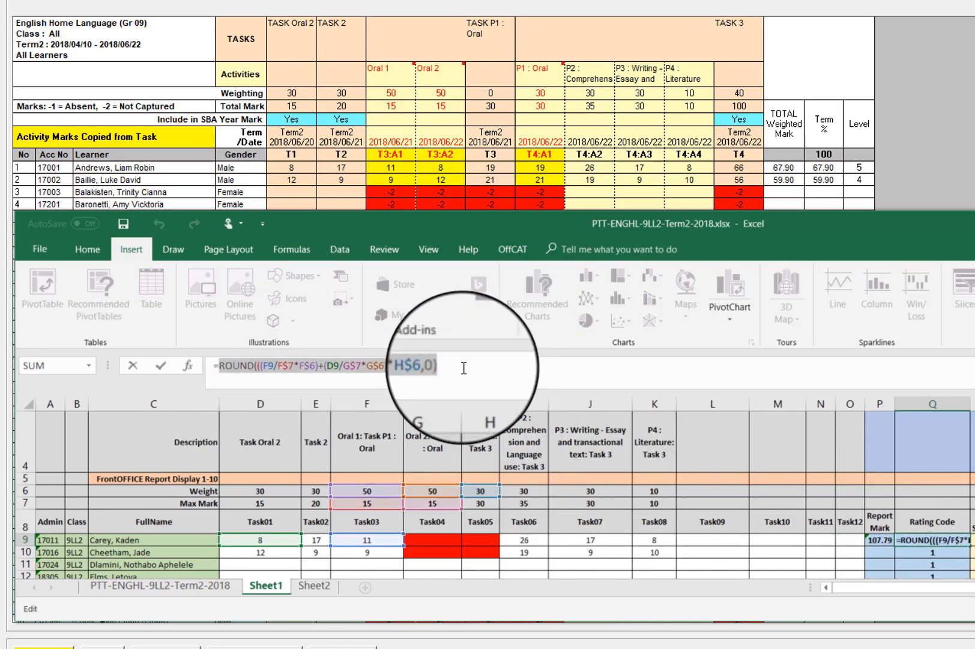
key("ctrl+v")
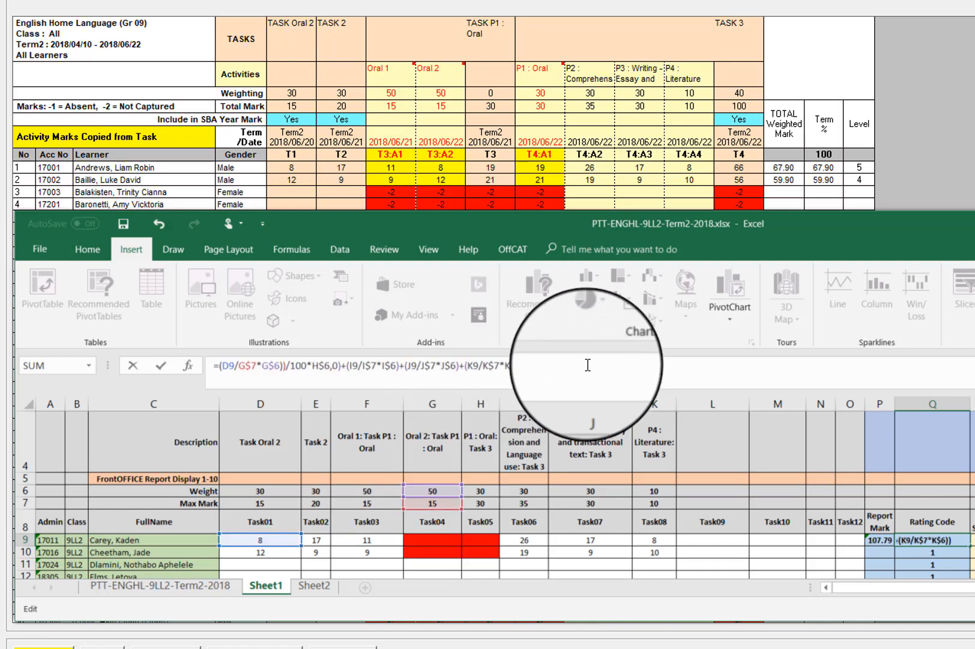
key("Return")
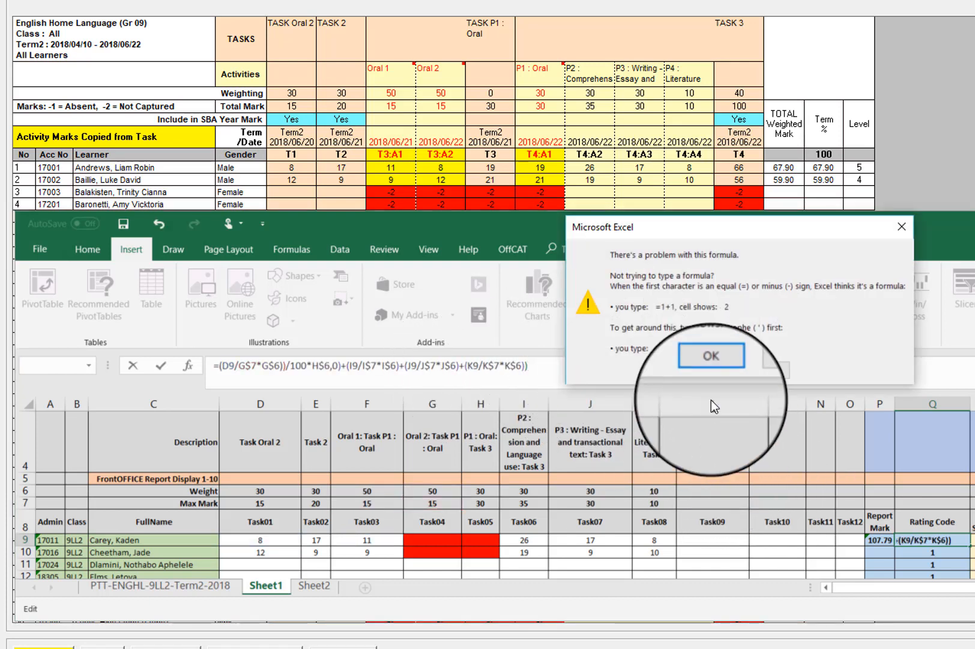
left_click(717, 367)
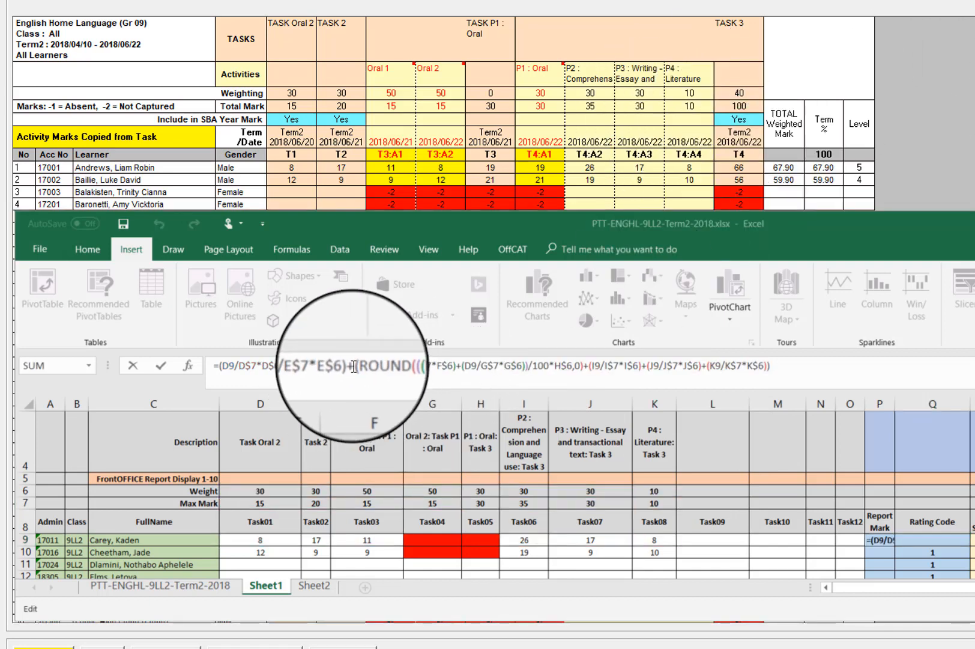
- Copy the whole bracketed Task 3 part of the P9 formula, starting at (ROUND(, and leave the cell
left_click_drag(354, 365, 768, 364)
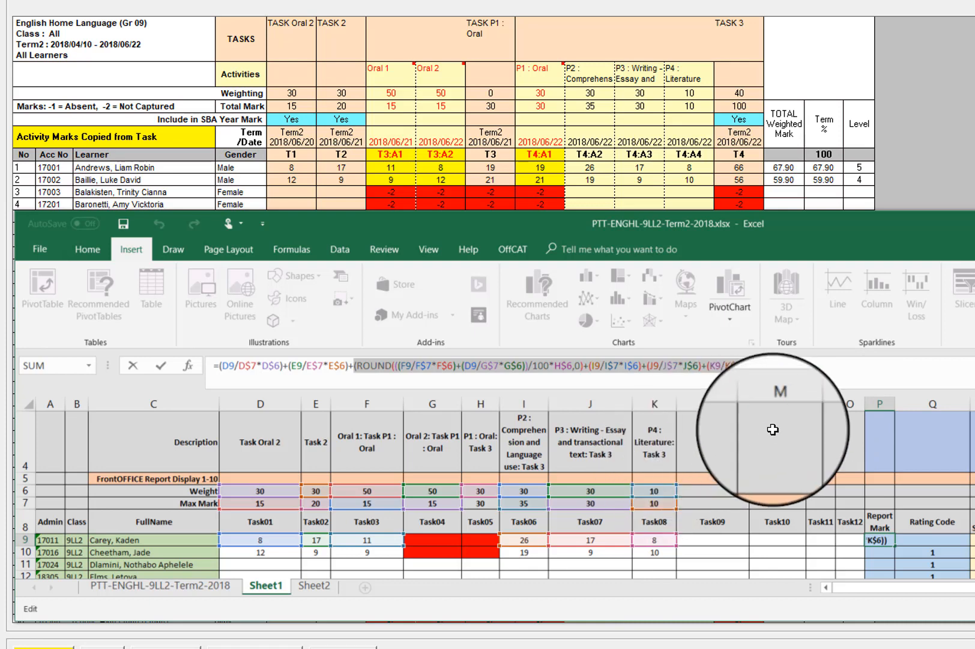
key("Return")
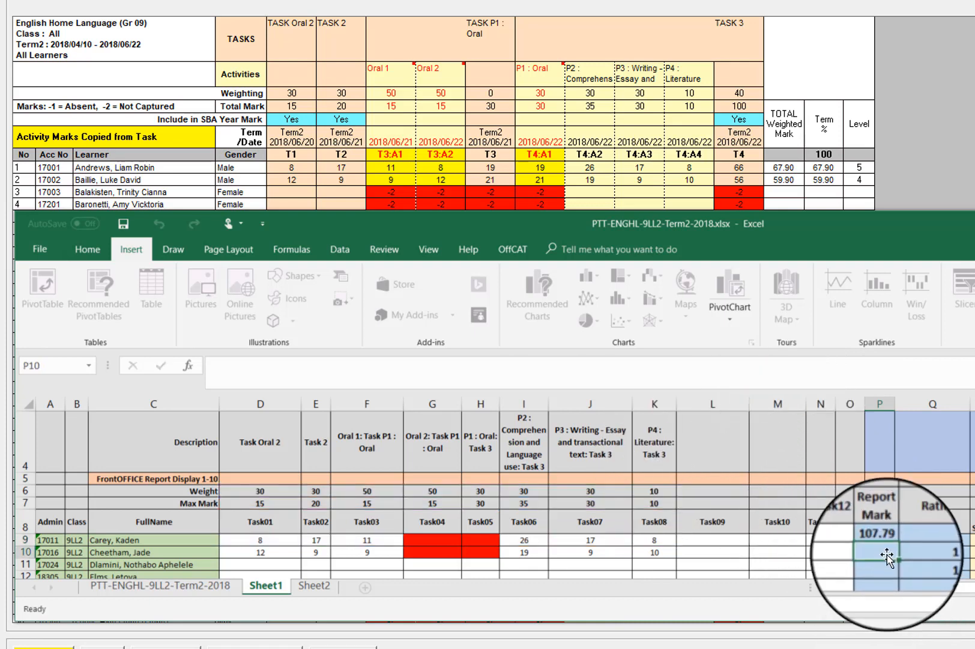
- Enter the copied bracketed Task 3 part in Q9 as a formula beginning with =(ROUND(, and commit it
left_click(904, 539)
left_click(450, 370)
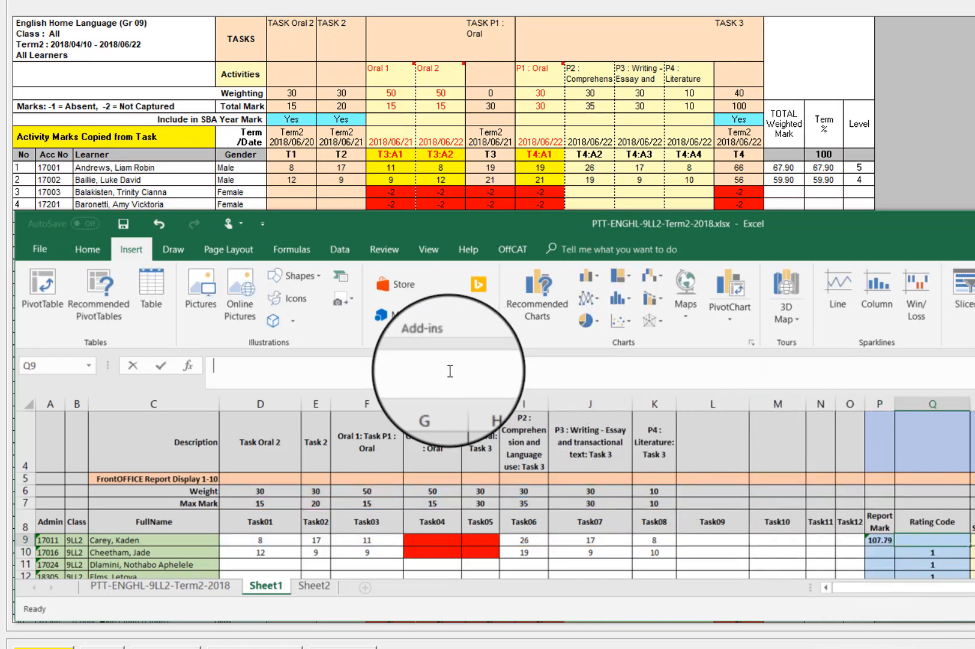
key("ctrl+v")
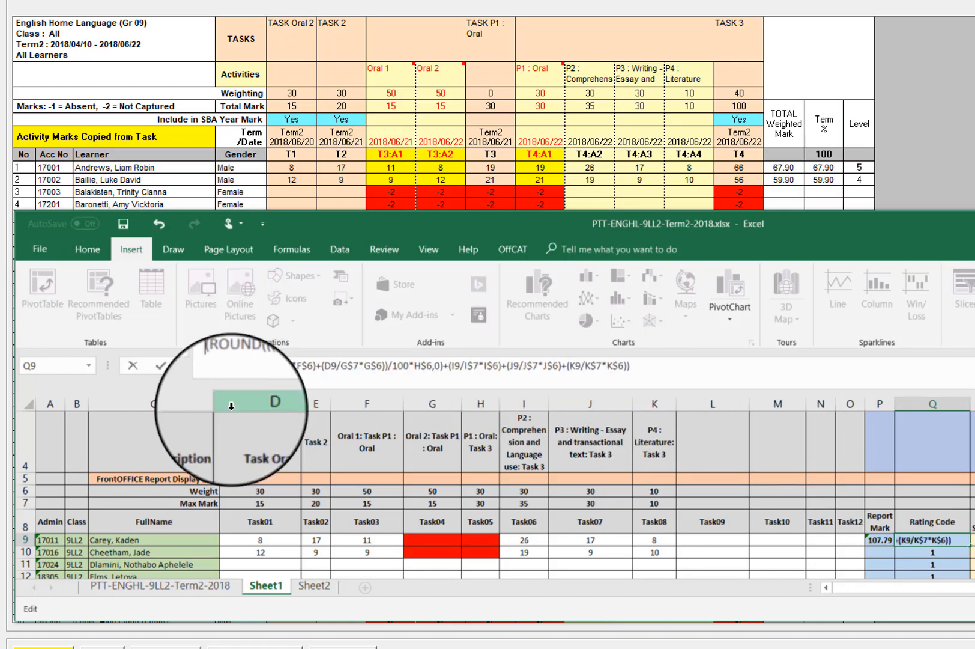
key("Return")
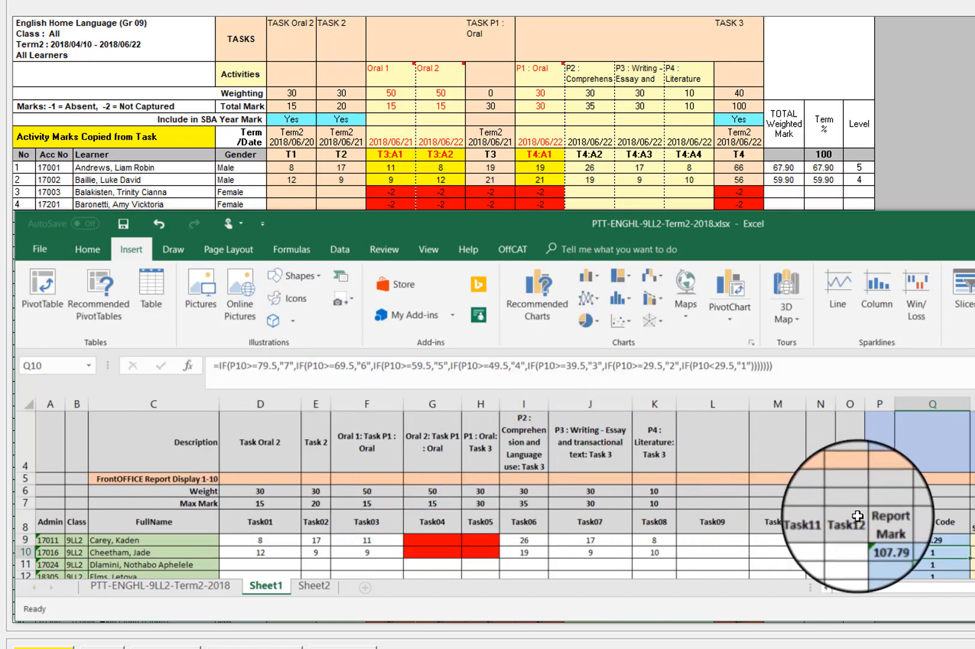
- Wrap the whole Q9 Task 3 expression in an outer ROUND with 0 digits and commit the formula
left_click(946, 539)
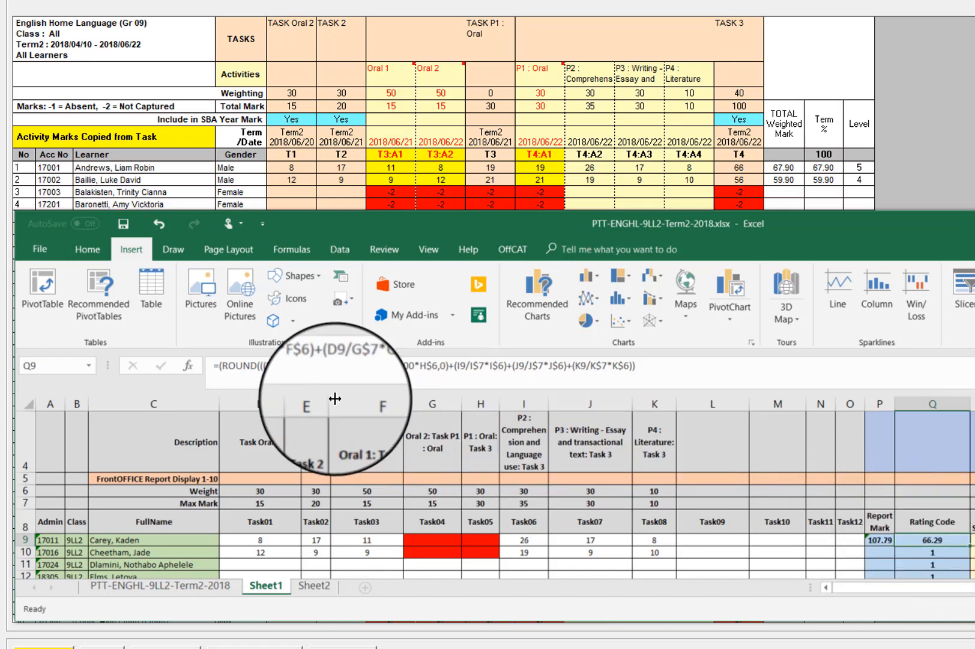
left_click(220, 371)
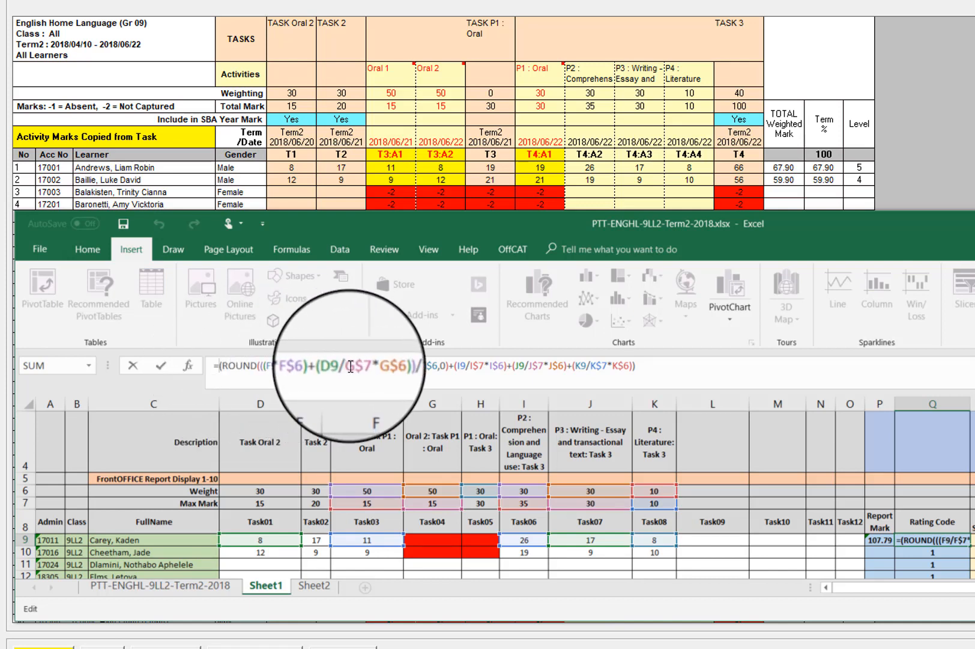
left_click_drag(452, 365, 220, 364)
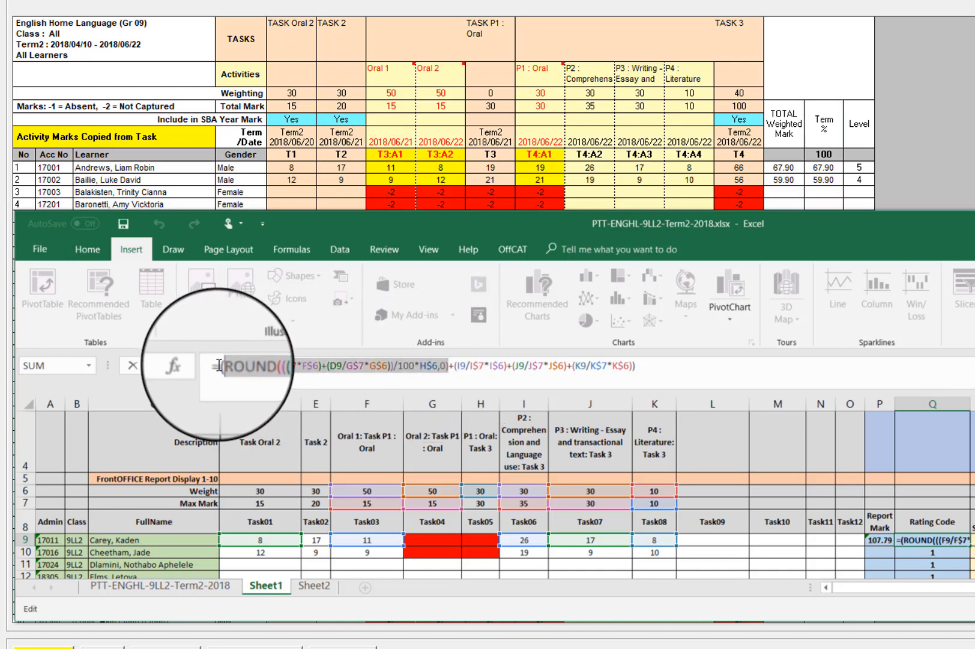
left_click(219, 365)
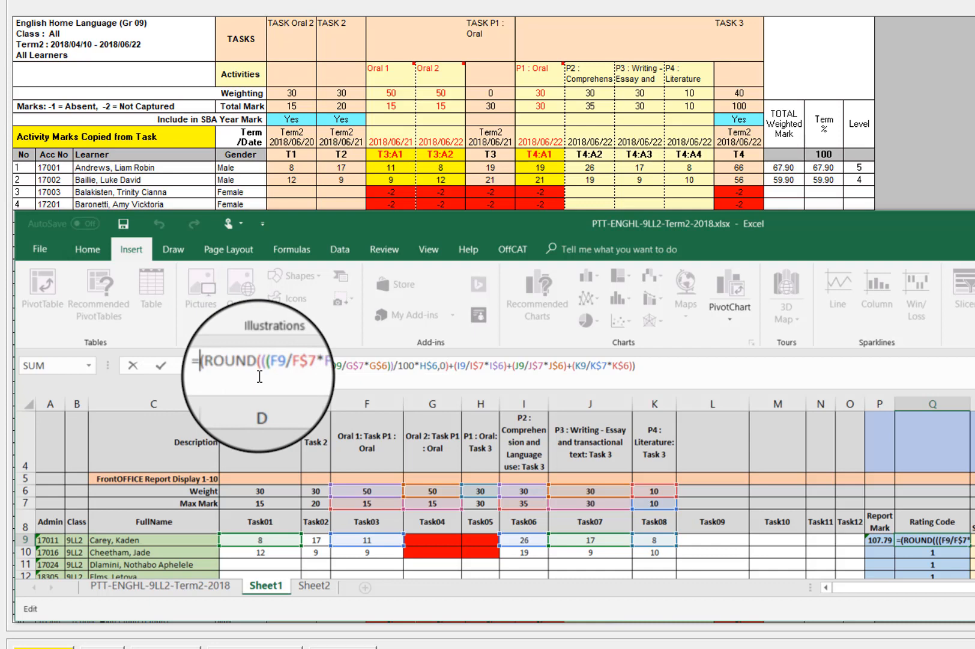
type("ROUN")
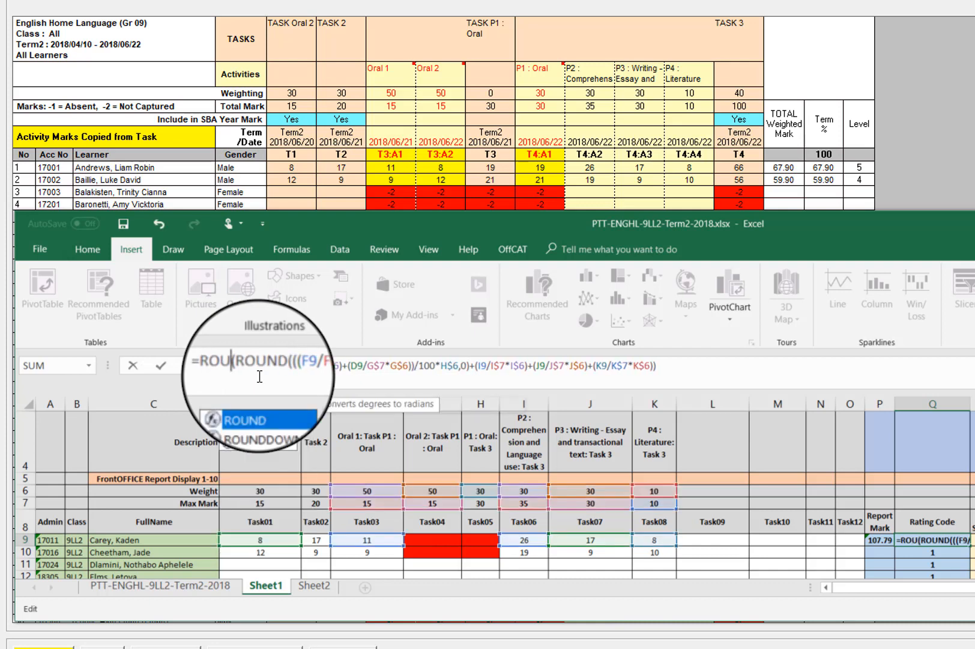
type("D")
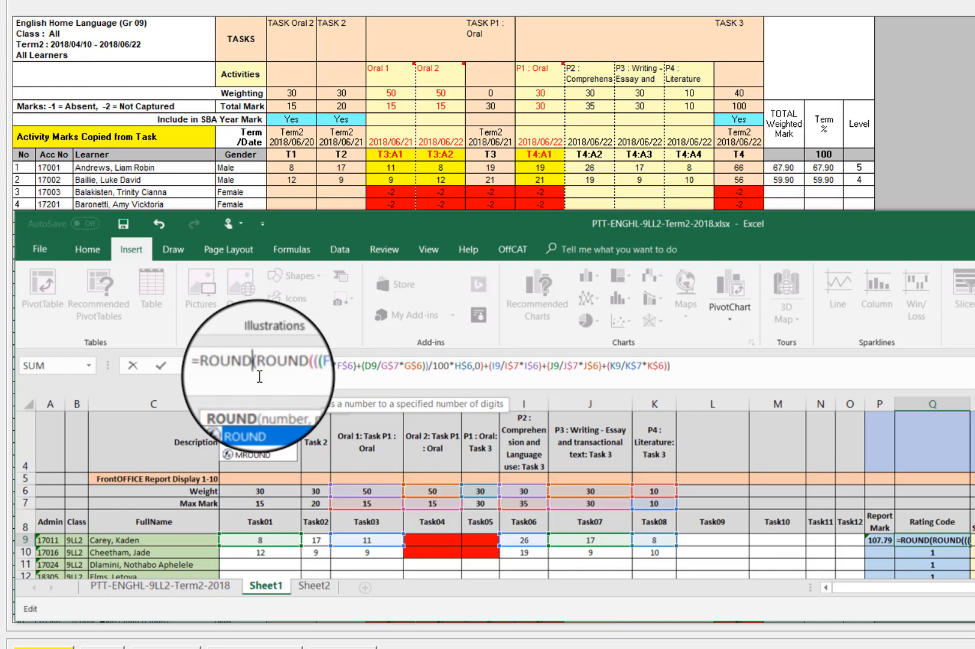
type("(")
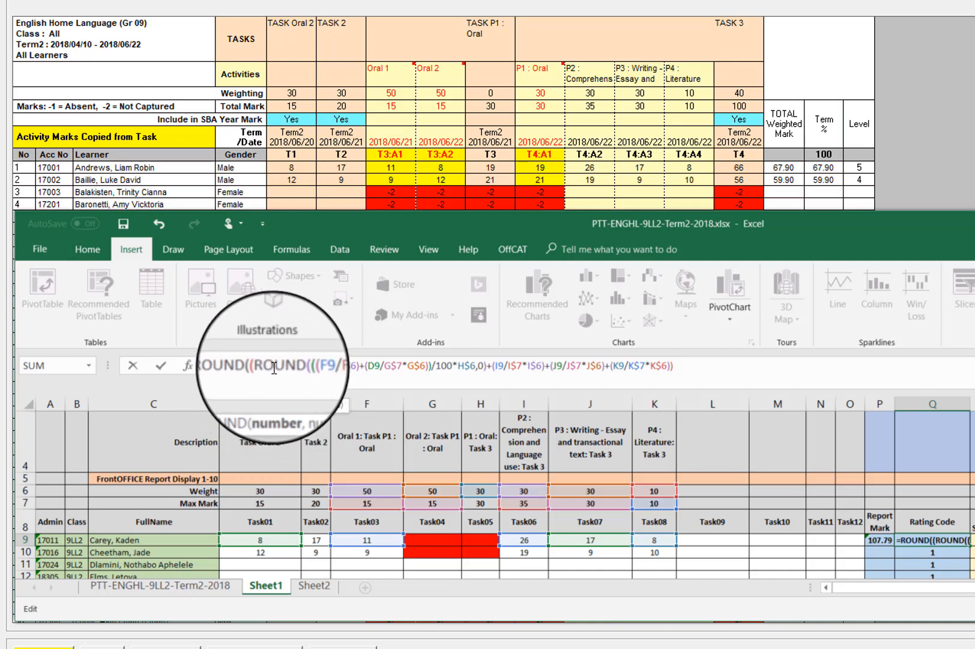
left_click_drag(258, 367, 692, 364)
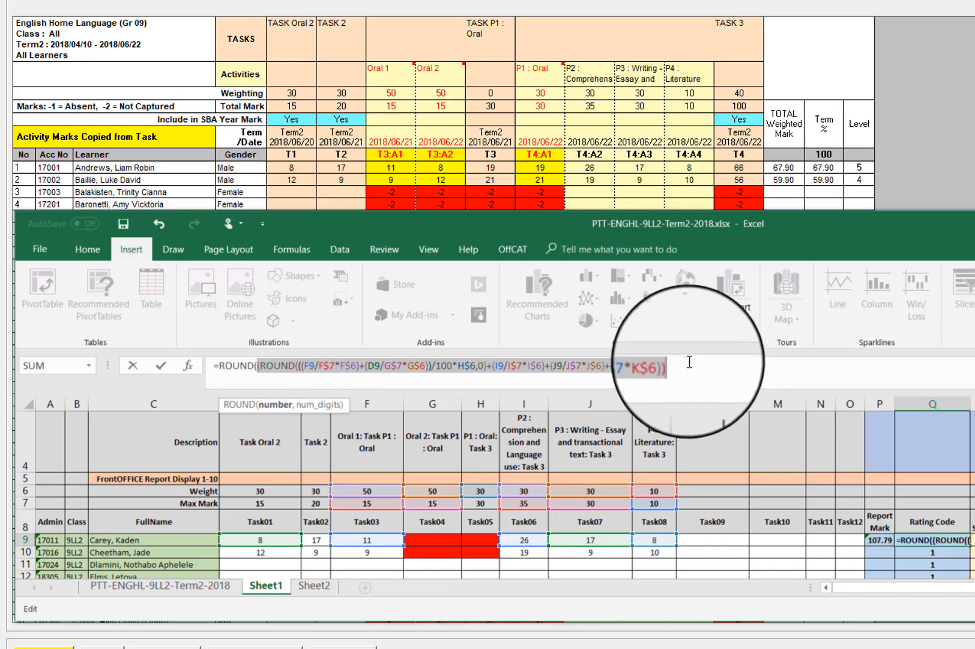
left_click(696, 366)
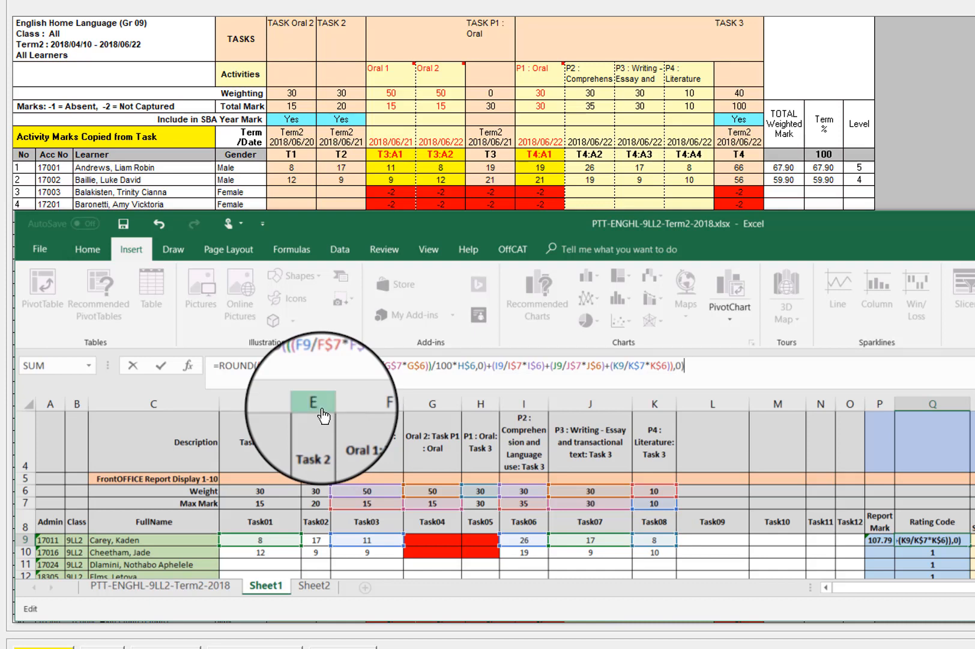
key("Return")
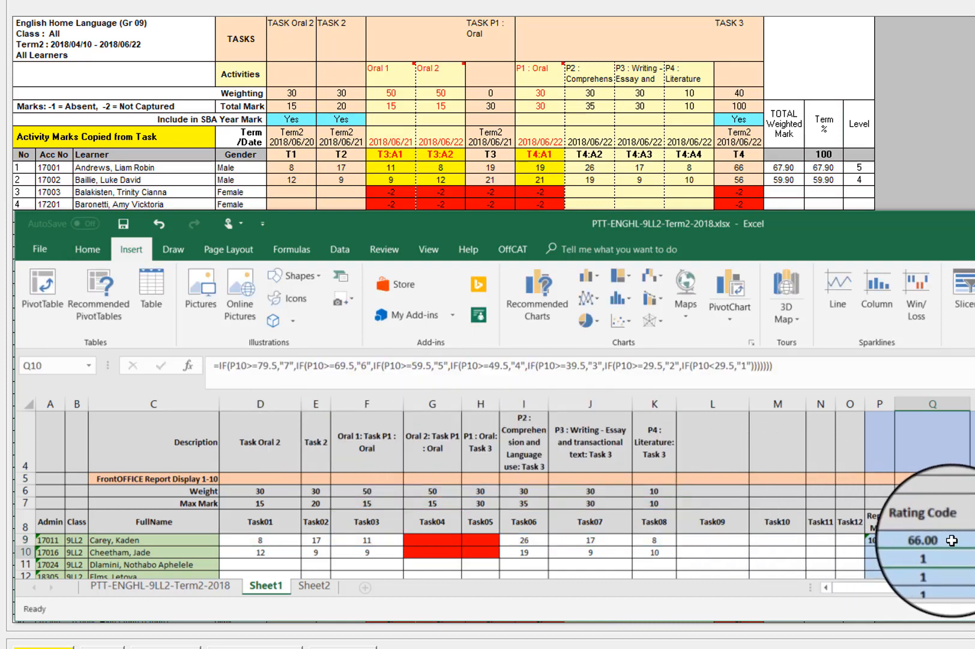
- Copy the Q9 formula's text after the equals sign, from ROUND(( to ,0), and leave the cell
left_click(960, 539)
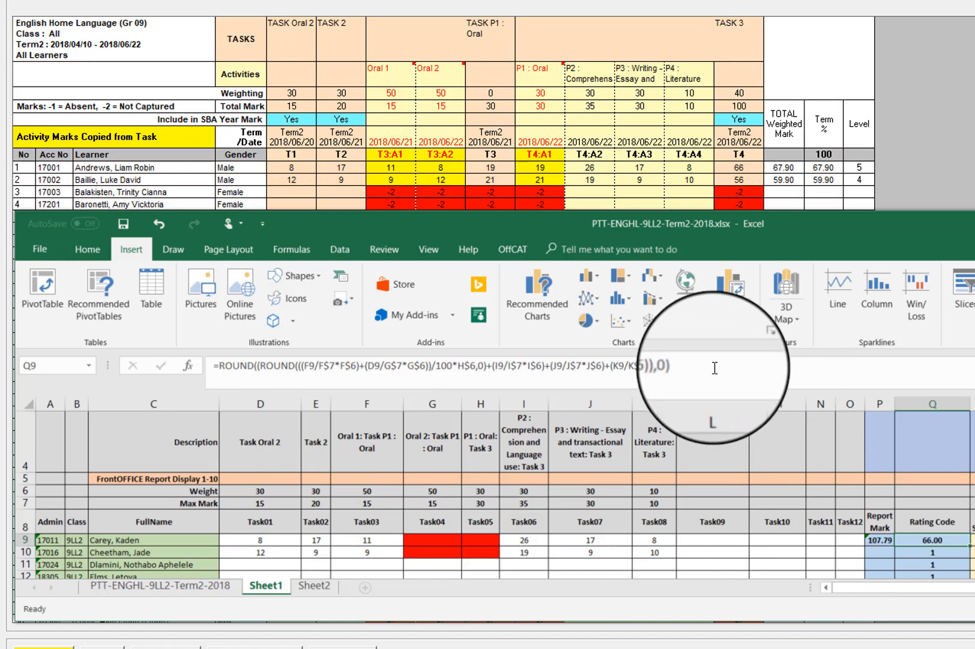
left_click(526, 365)
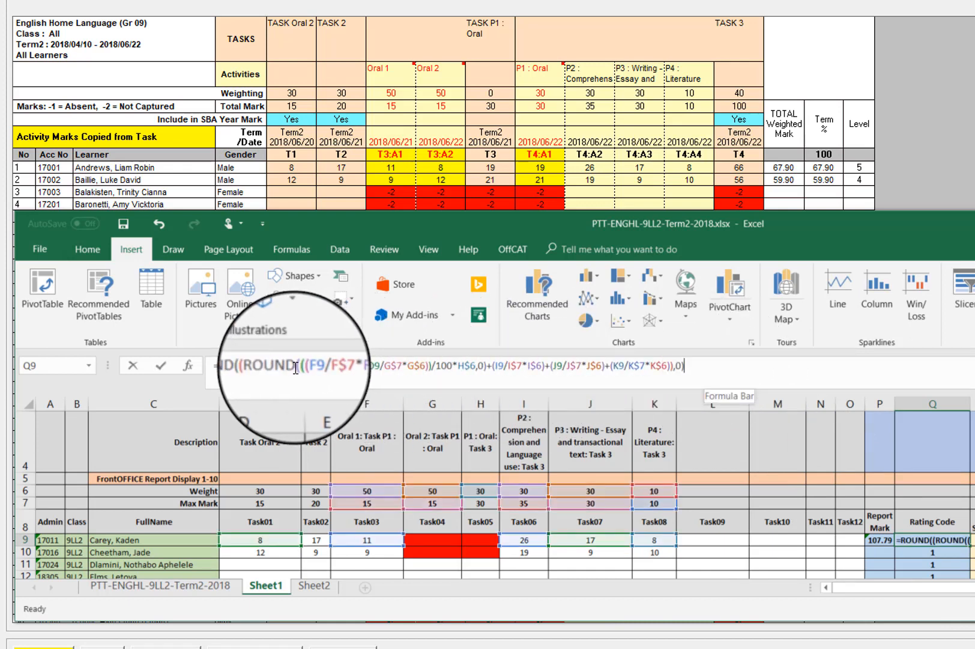
double_click(221, 365)
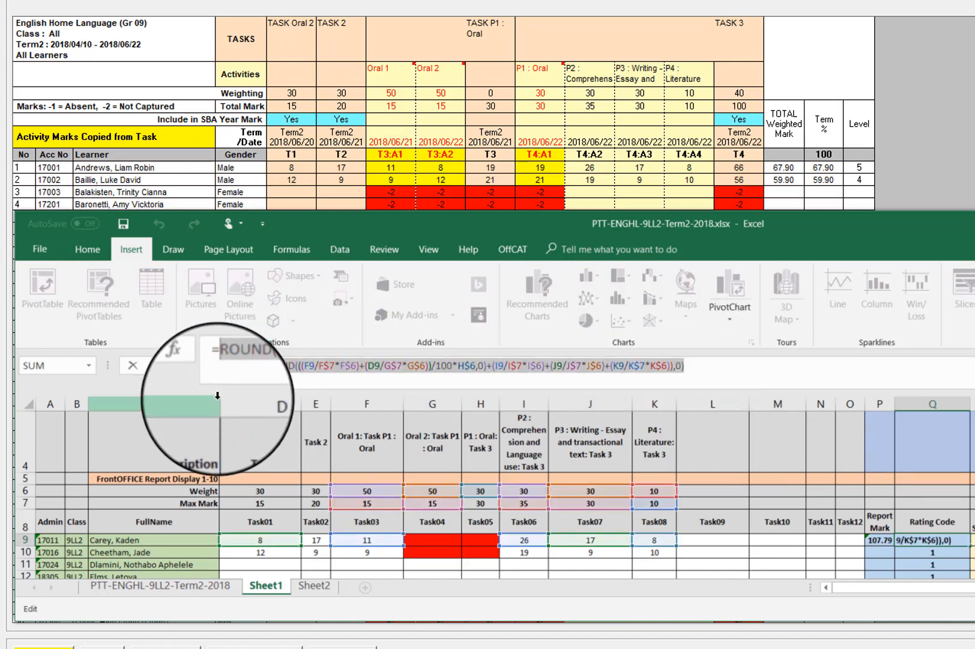
key("Return")
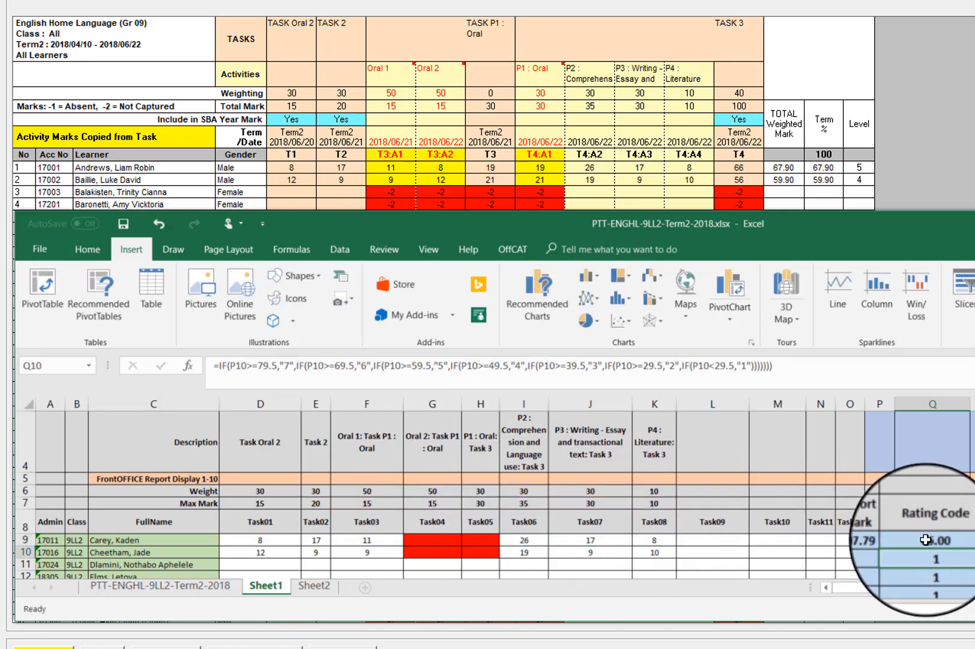
- Replace the bracketed Task 3 part of the P9 formula with the copied ROUND((…),0) expression and commit it
left_click(888, 539)
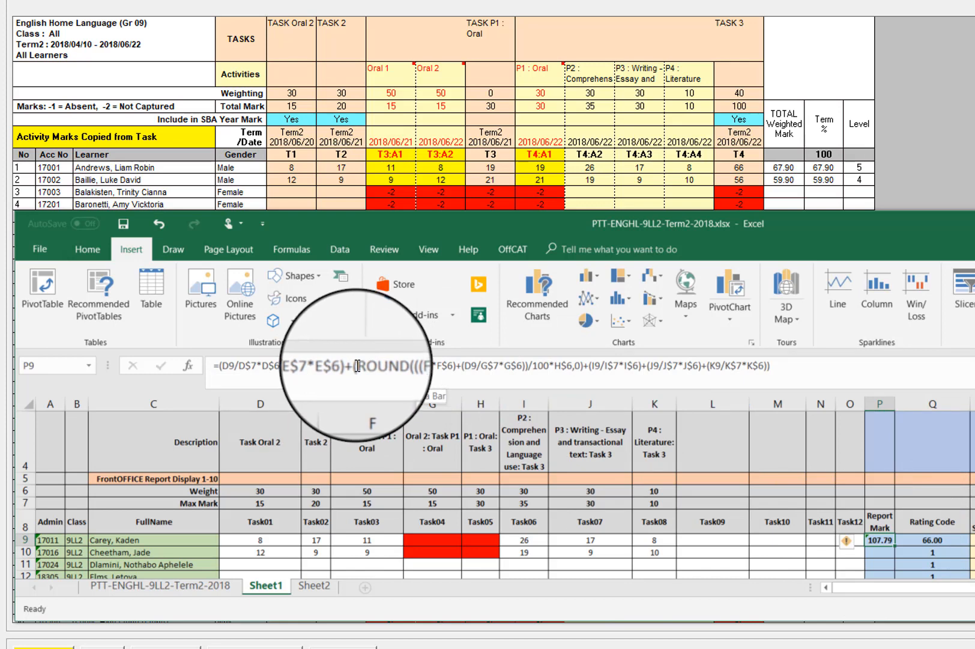
left_click_drag(356, 366, 775, 369)
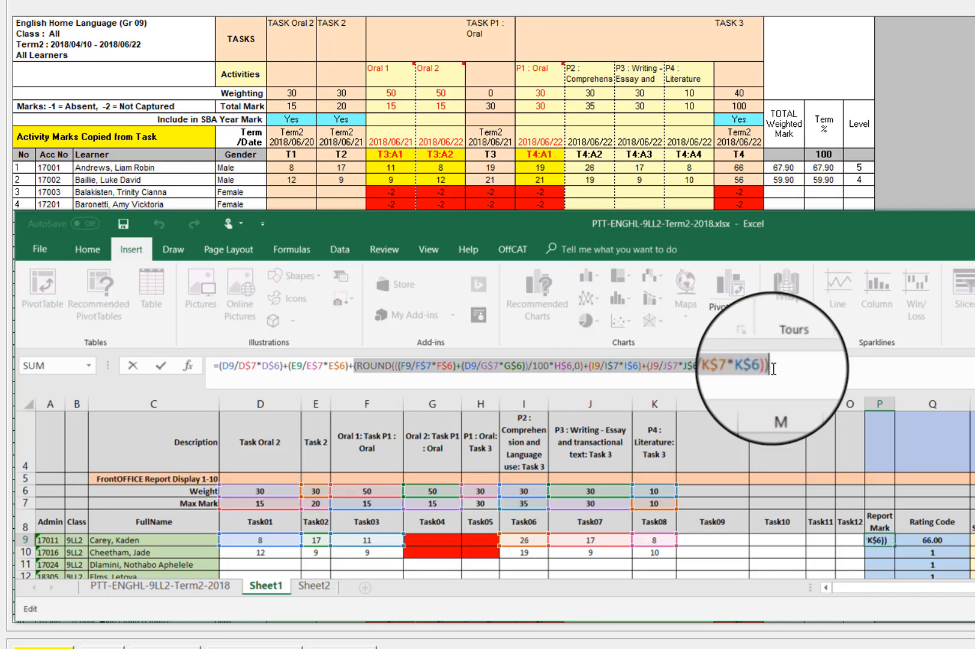
type("ROUND((ROUND(((F9/F$7*F$6)+(D9/G$7*G$6))/100*H$6,0)+(I9/I$7*I$6)+(J9/J$7*J$6)+(K9/K$7*K$6)),0)")
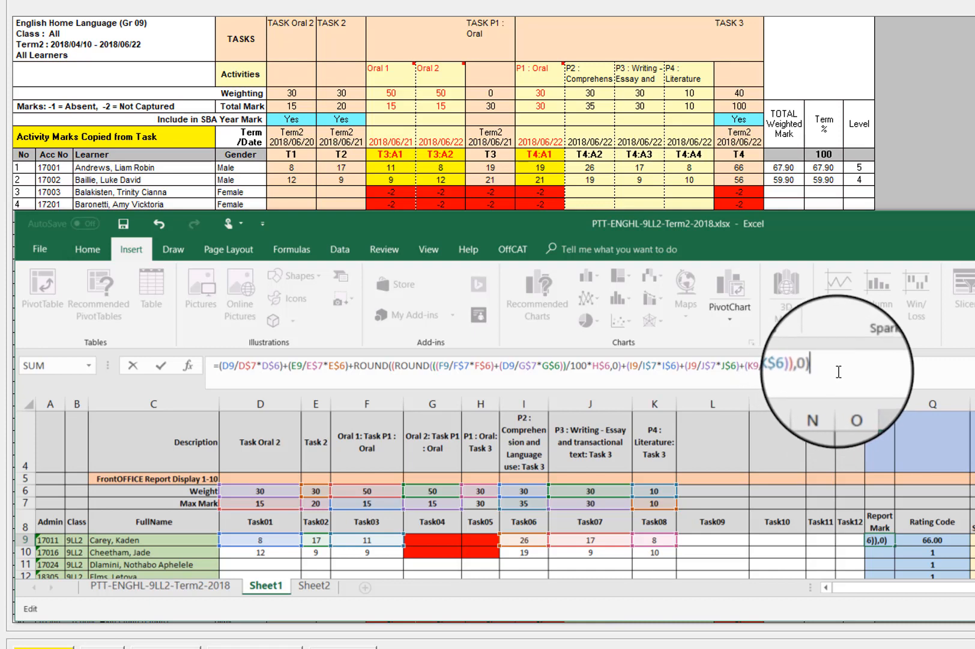
key("Return")
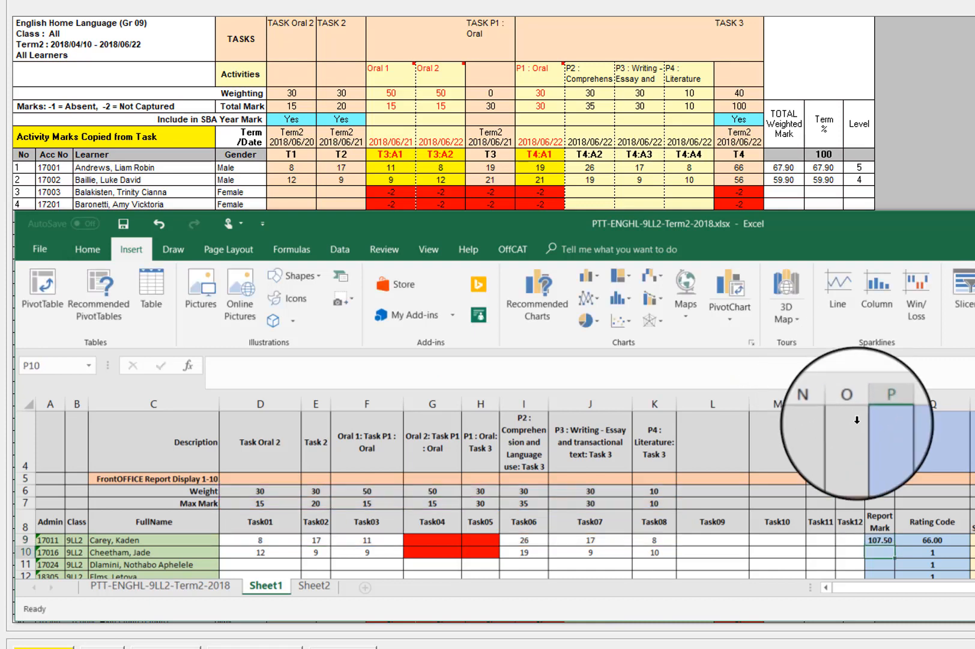
- Append /100*40 to the end of the P9 formula to weight the rounded Task 3 mark, and commit it
left_click(880, 539)
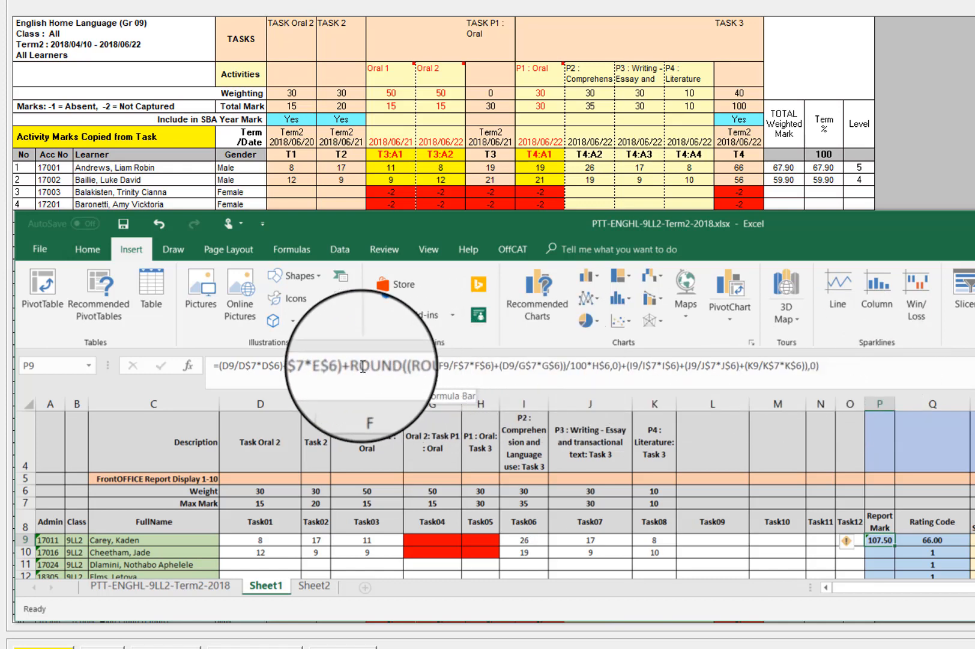
left_click(268, 367)
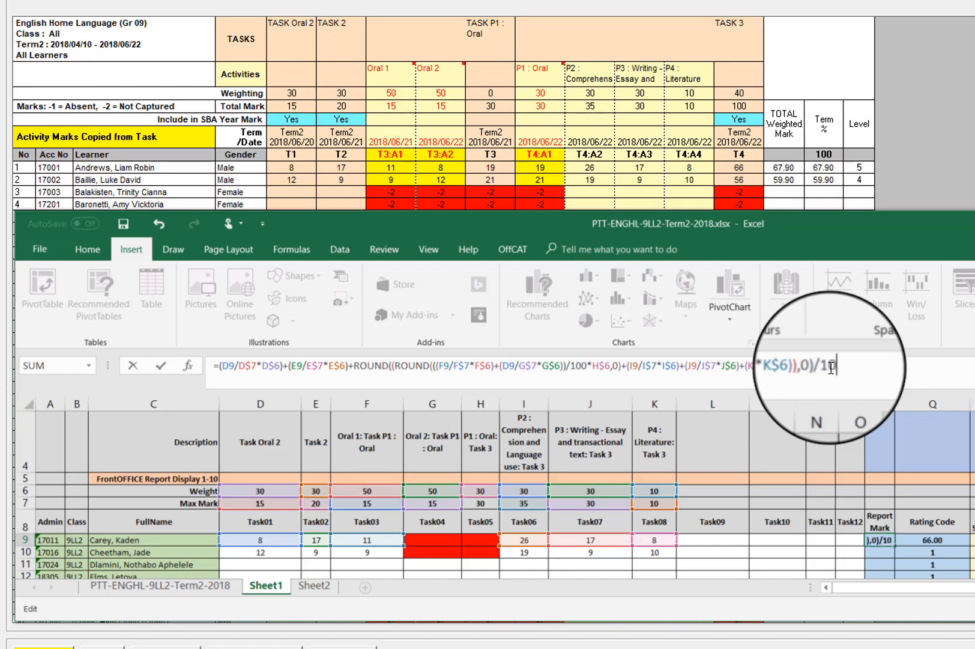
type("0*40")
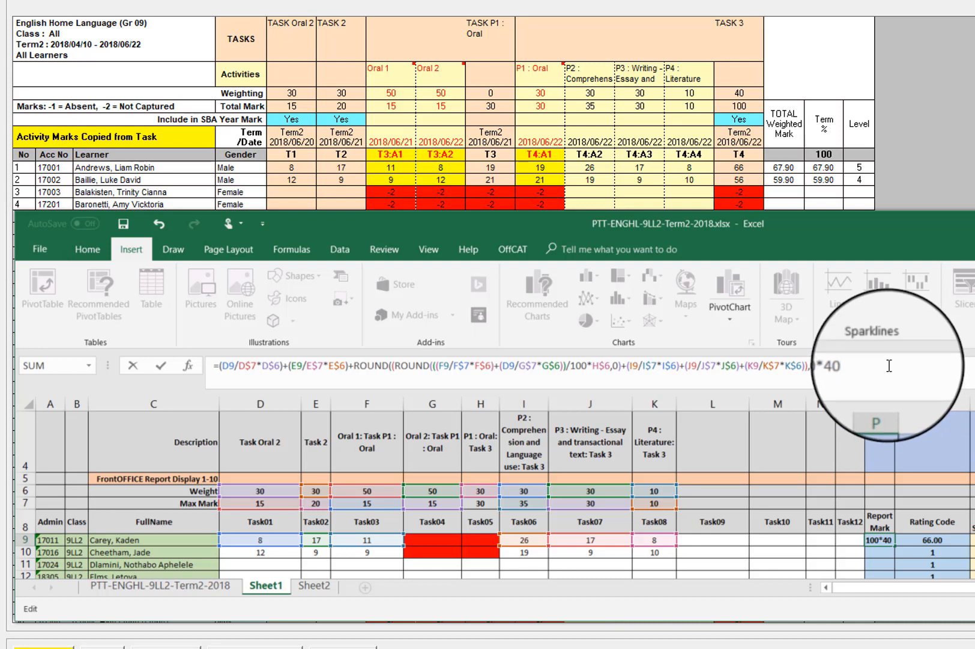
key("Return")
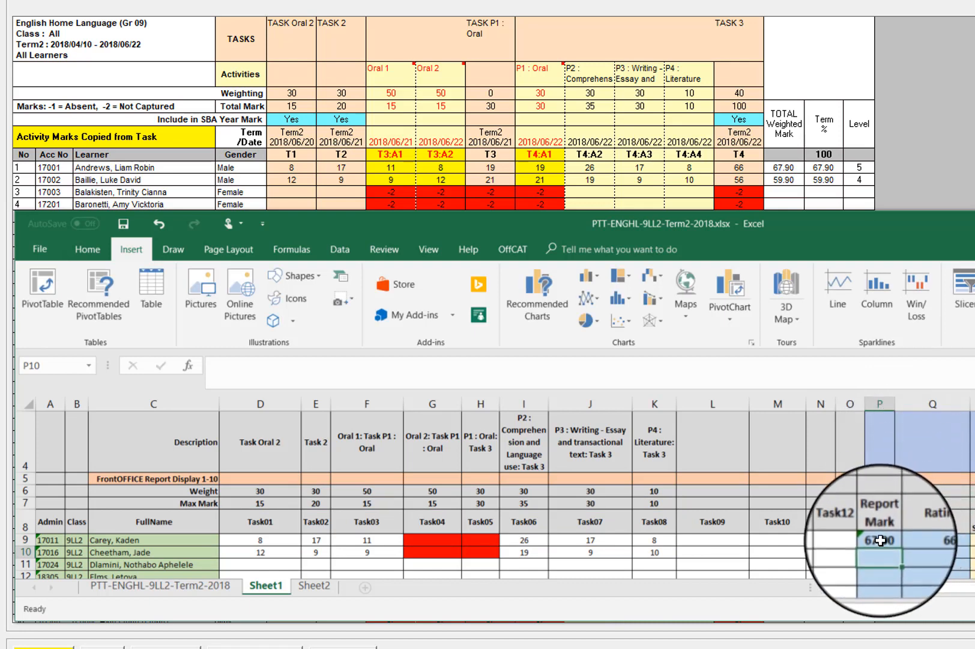
- Copy the Report Mark formula from P9 and paste it into P10 for the next learner
left_click(891, 540)
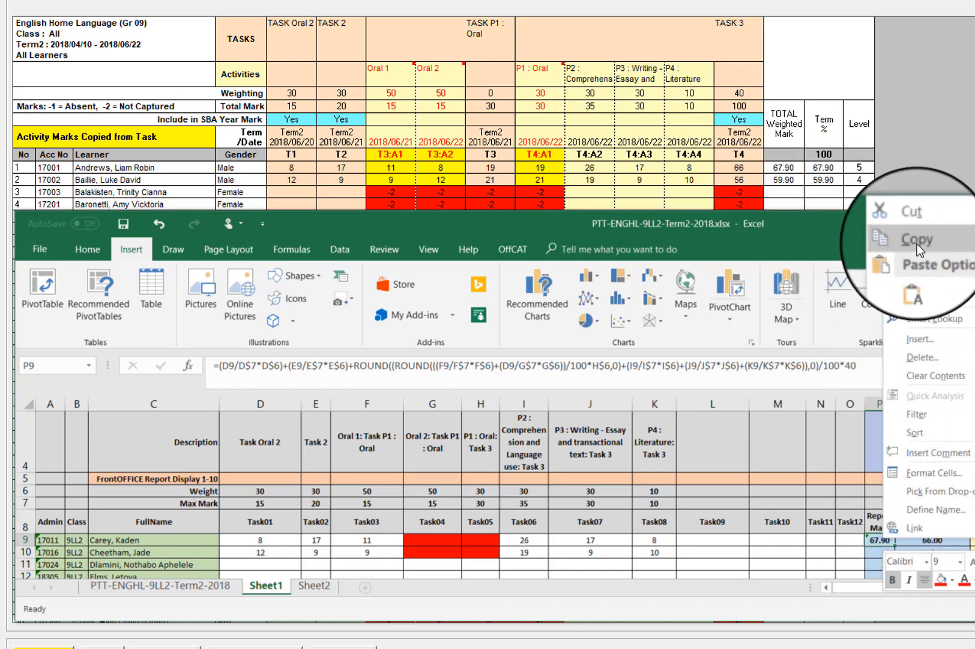
left_click(916, 240)
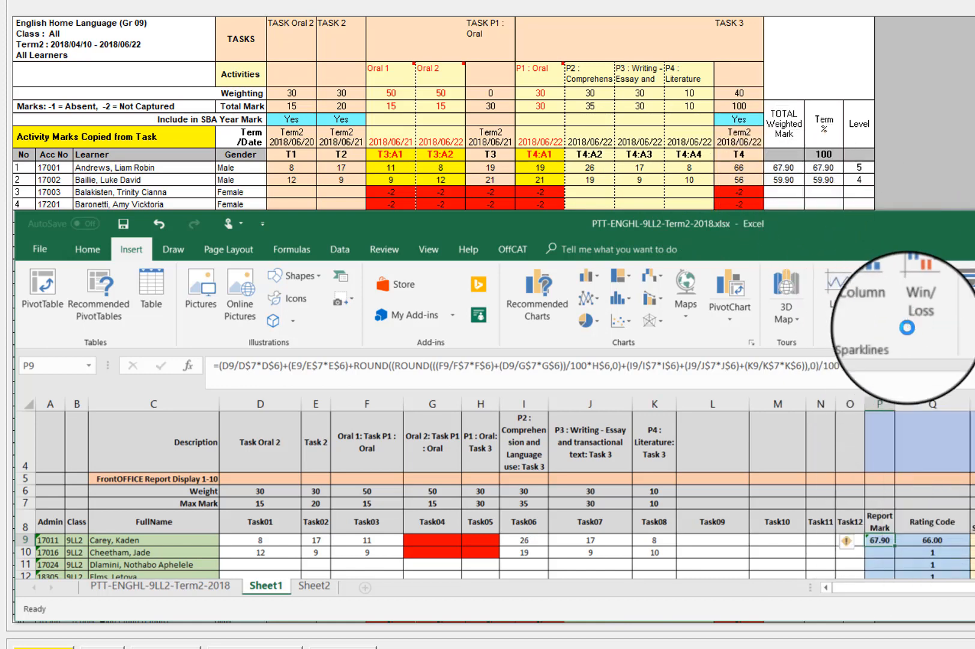
right_click(881, 551)
left_click(914, 280)
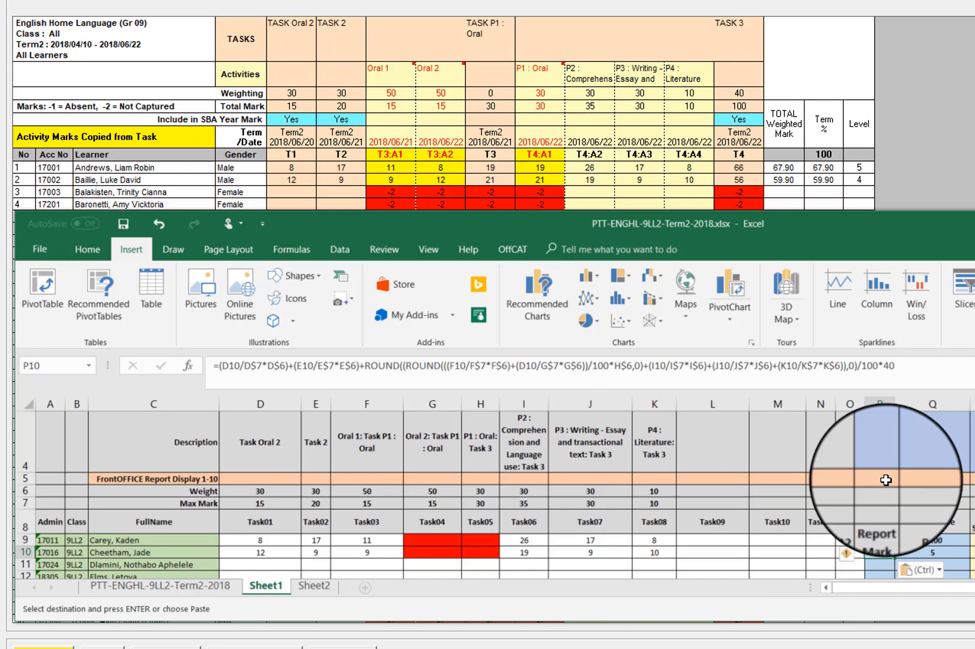
- Enter 2 in the FrontOFFICE Report Display row above Report Mark, cell P5
left_click(886, 479)
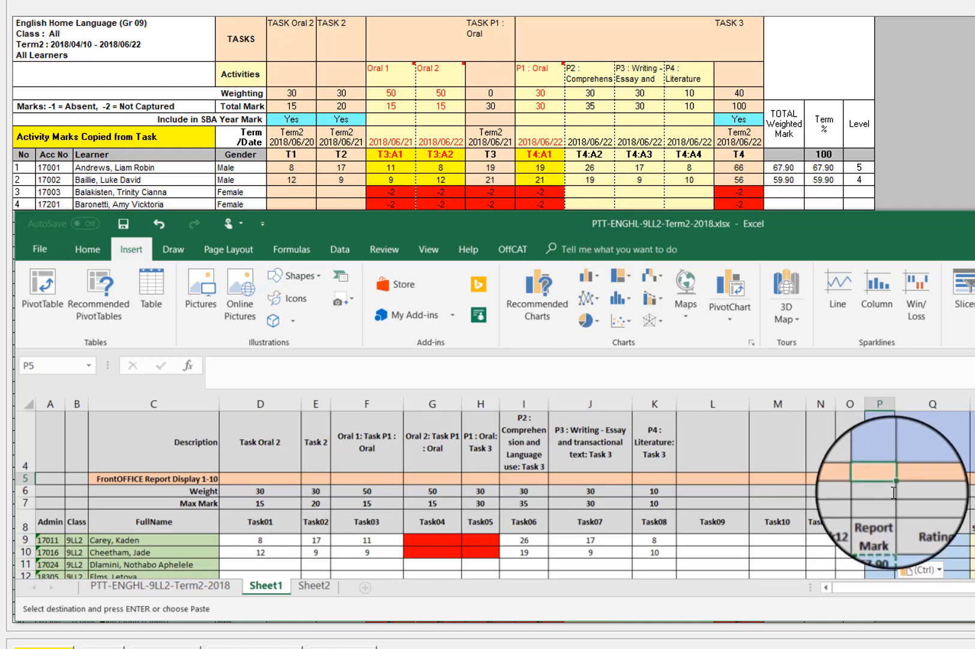
type("2")
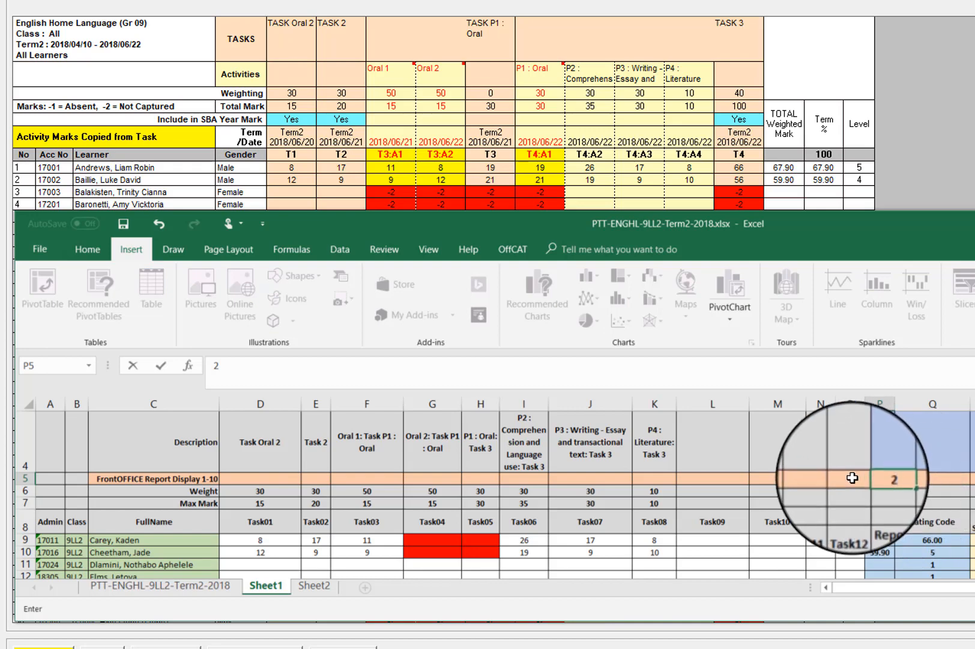
left_click(852, 477)
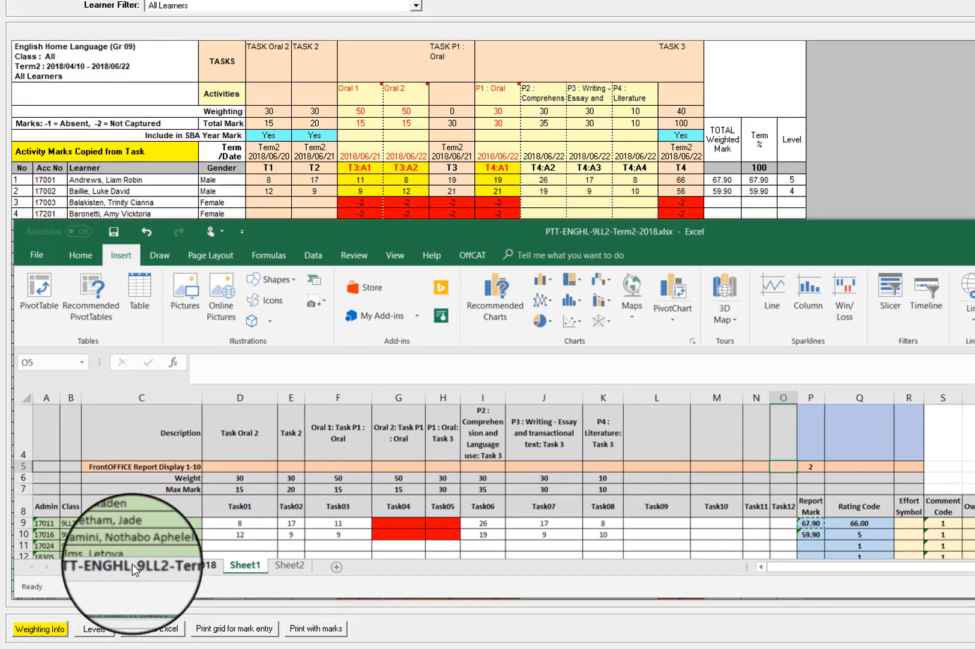
- On the PTT-ENGHL-9LL2-Term2-2018 sheet, examine the Exam Mark column's R5 and R9 cells and the Task 3 descriptions in H4:K4
left_click(132, 563)
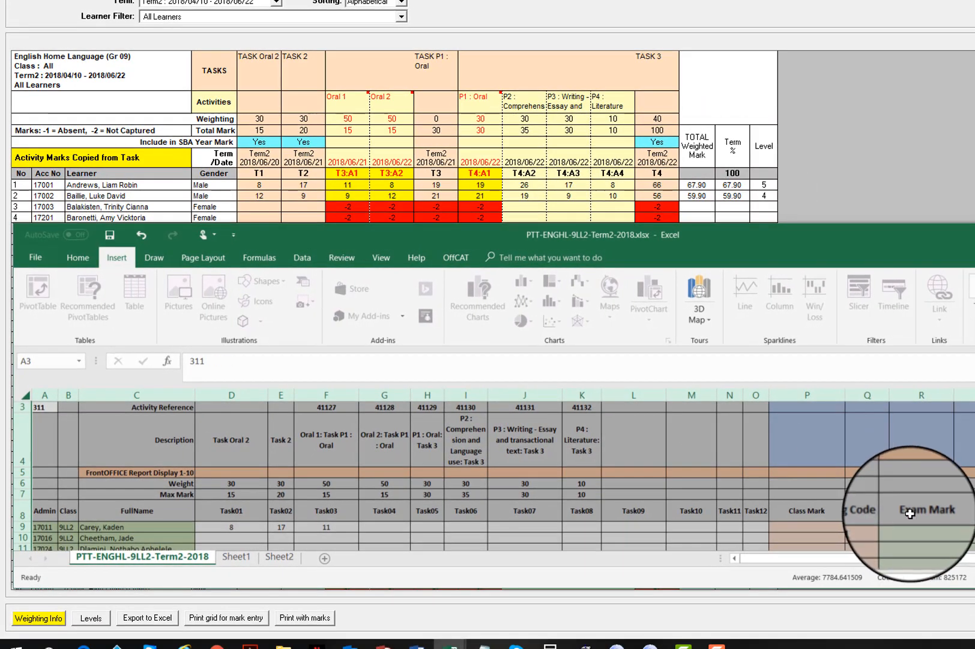
left_click(915, 473)
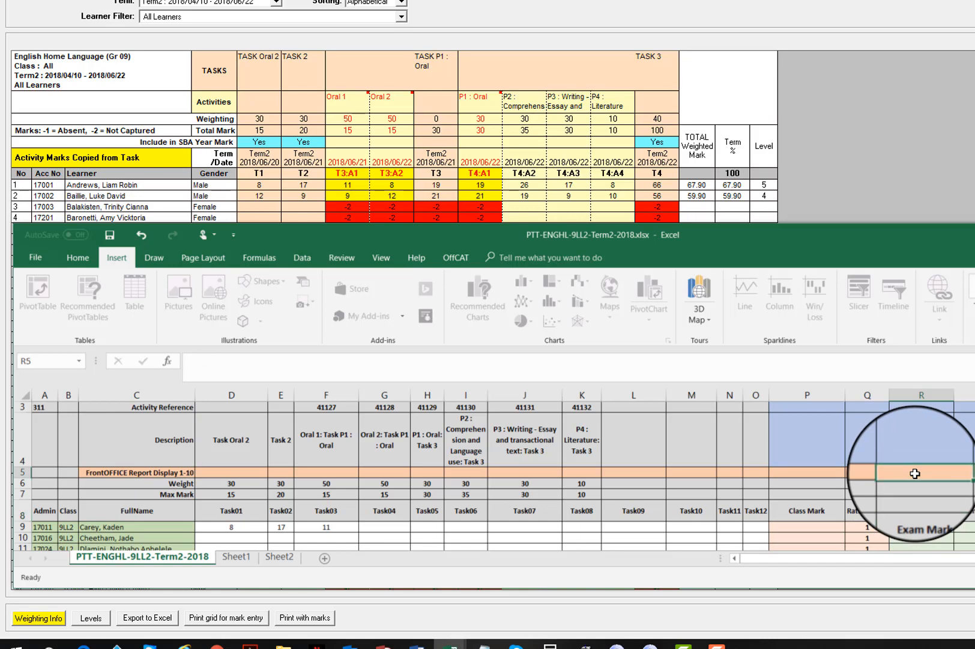
left_click(918, 526)
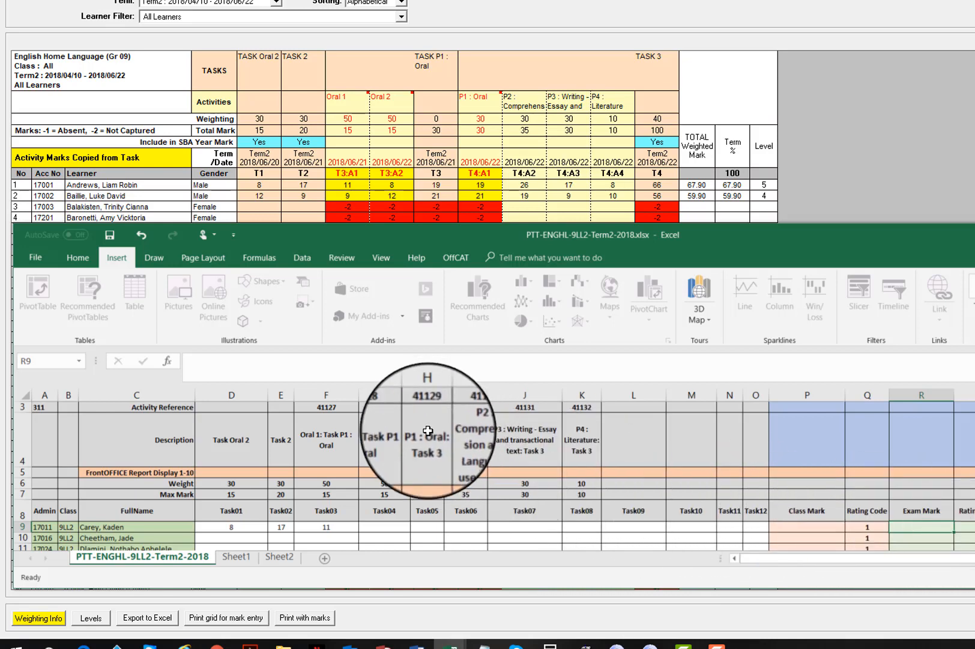
left_click_drag(427, 439, 601, 441)
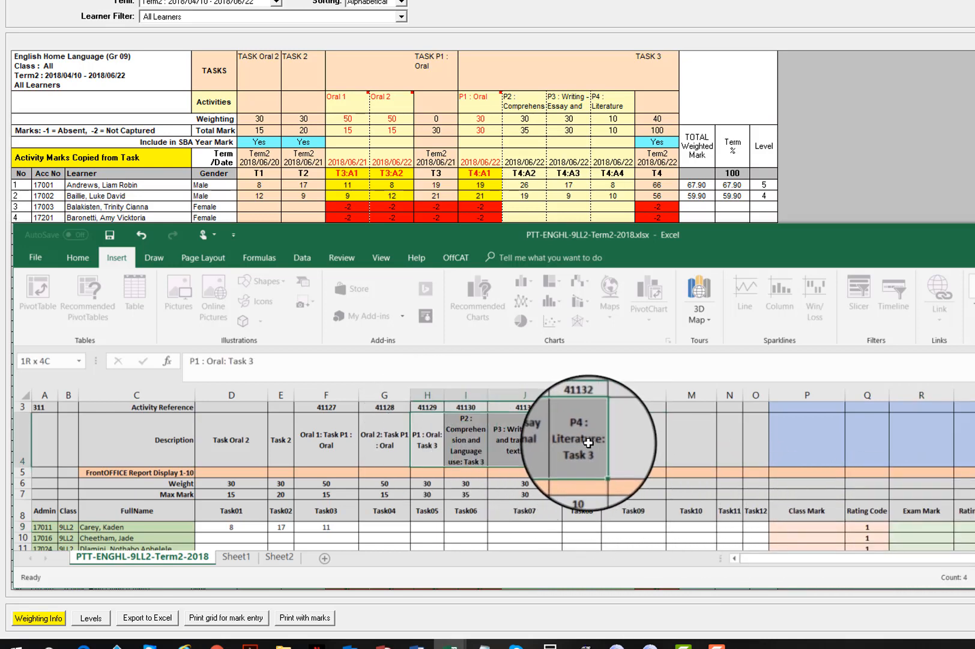
- Examine cells R9 and T9 and the task block D4:K9, and compare the sheet's layout with Sheet1
left_click(926, 528)
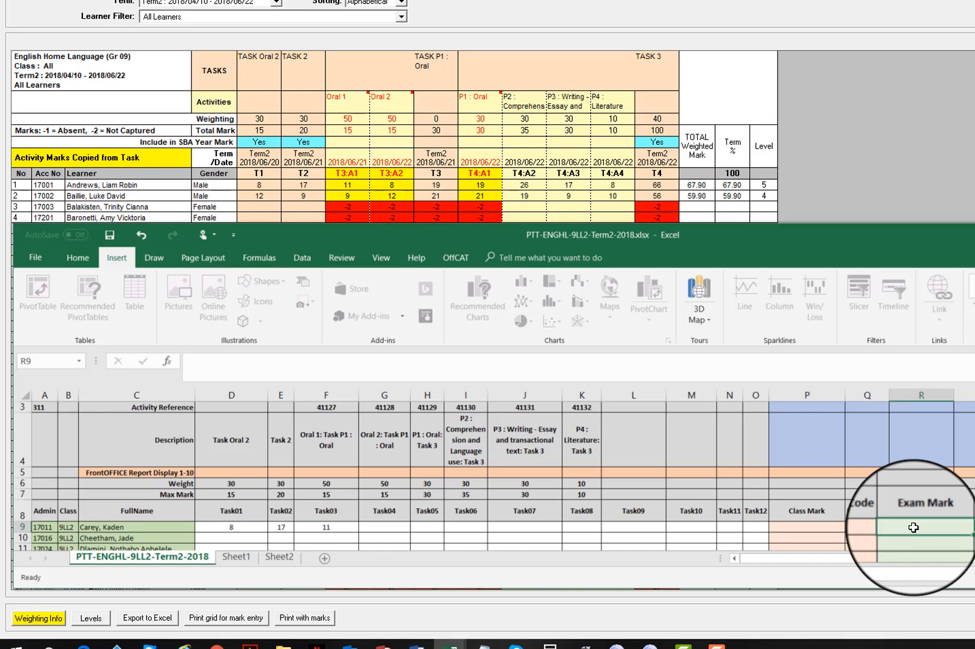
left_click(974, 528)
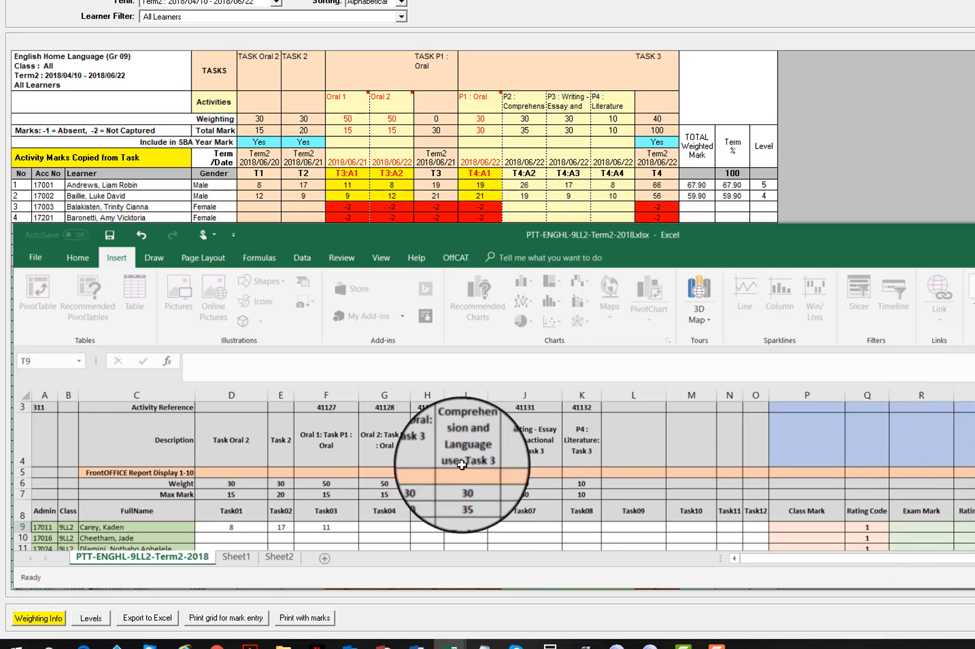
left_click_drag(212, 447, 571, 520)
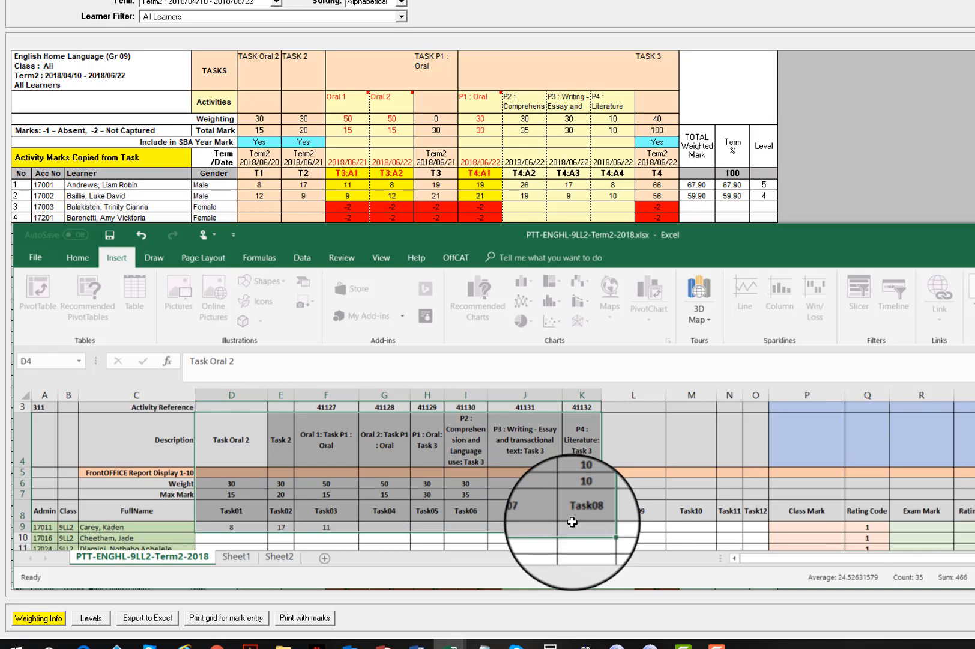
left_click(526, 460)
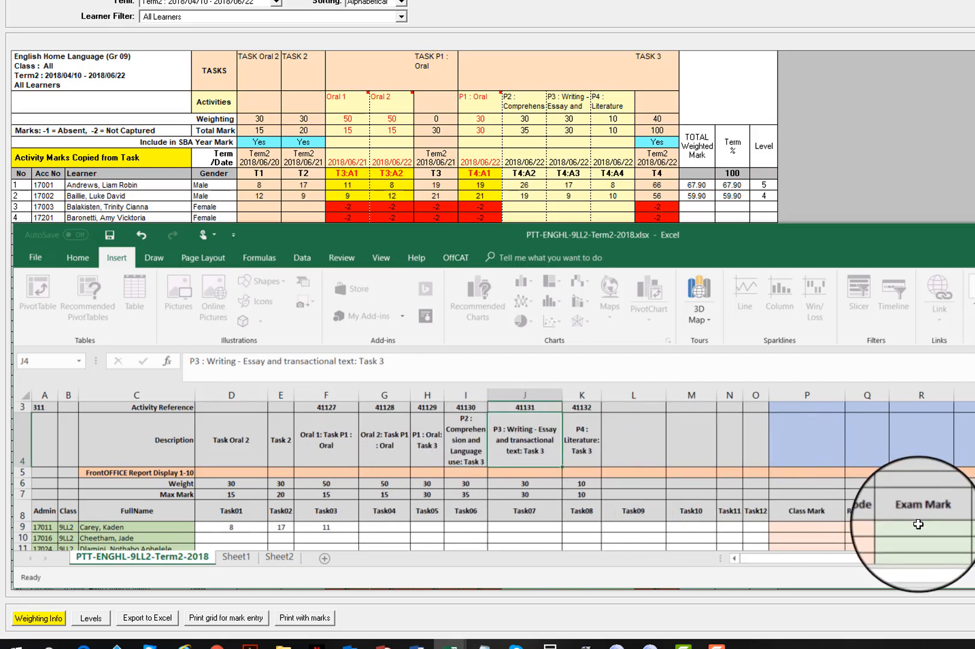
left_click(232, 557)
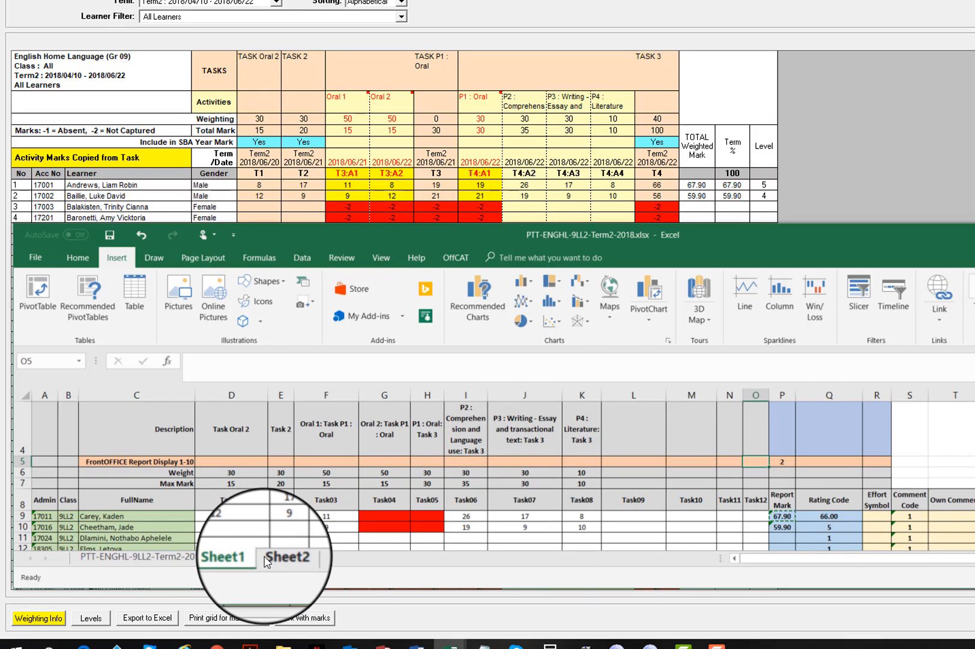
left_click(190, 558)
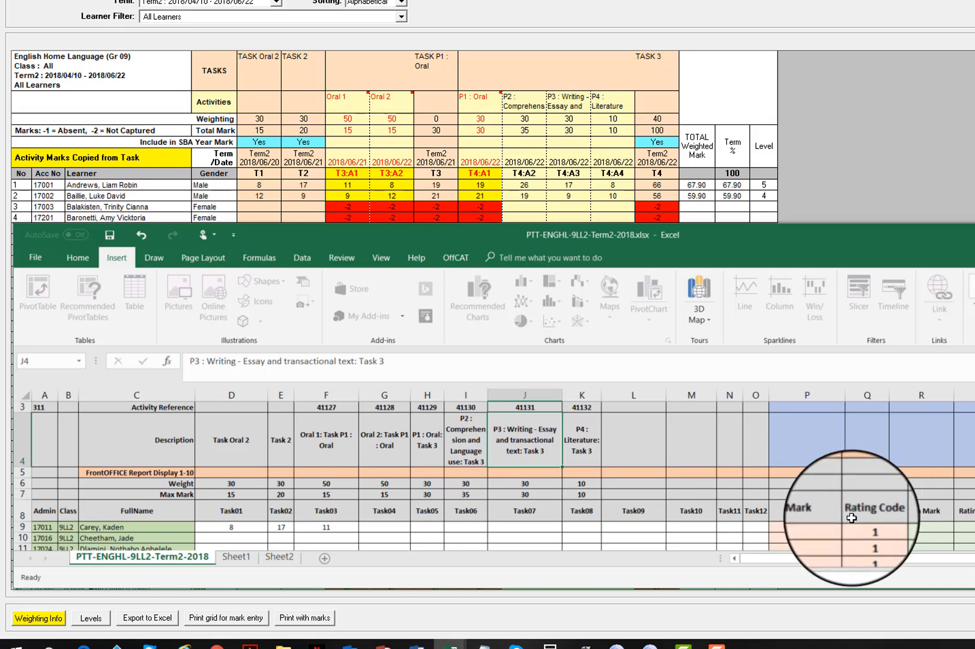
- On the PTT-ENGHL-9LL2-Term2-2018 sheet, examine the first learner's Class Mark, Exam Mark and T9 cells and the task marks D9:K9
left_click(822, 526)
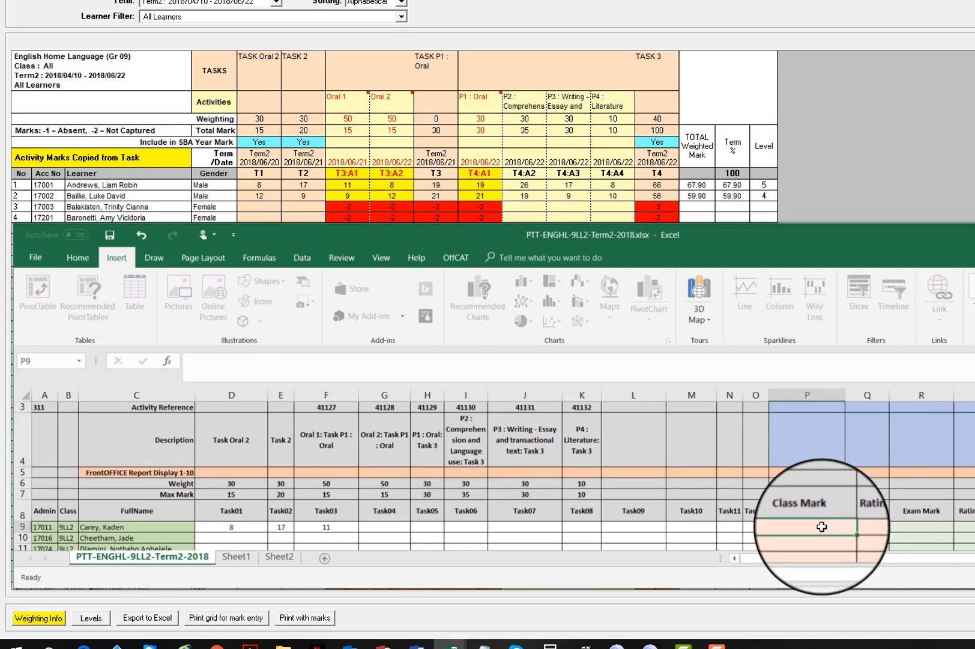
left_click(910, 526)
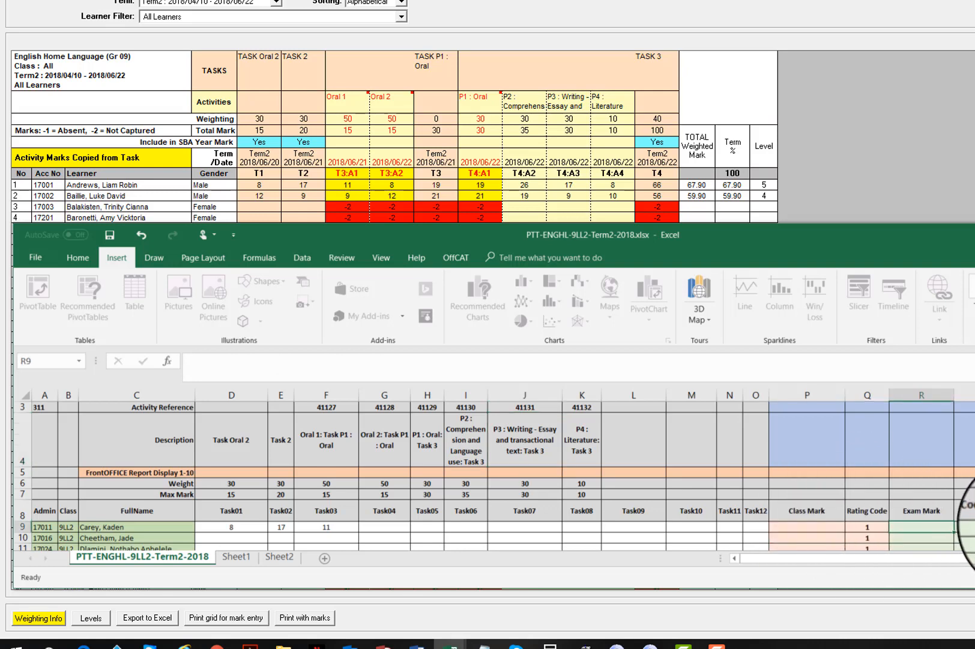
left_click(974, 526)
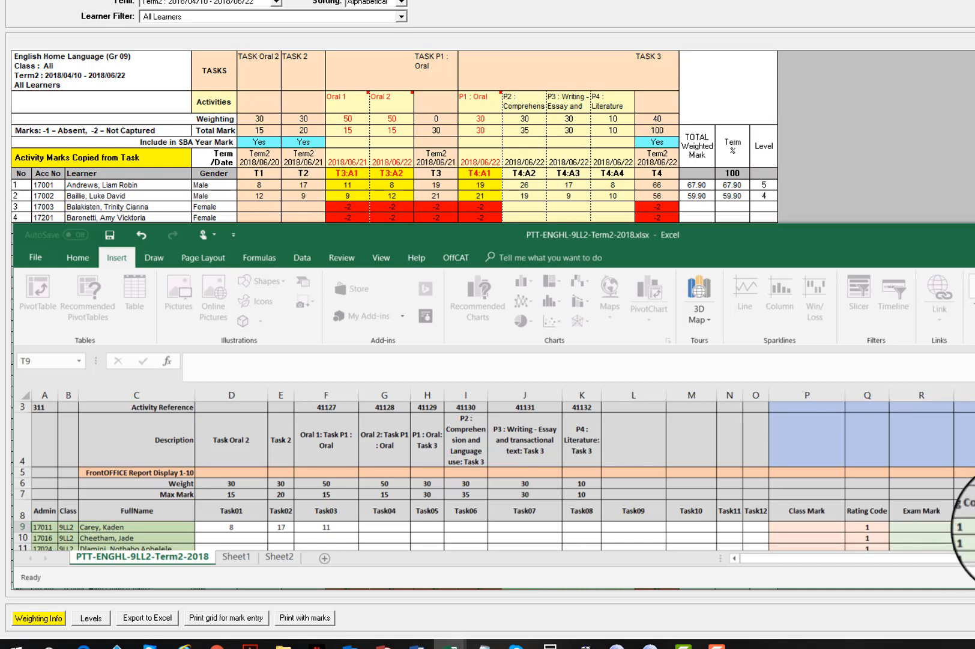
left_click_drag(259, 526, 565, 528)
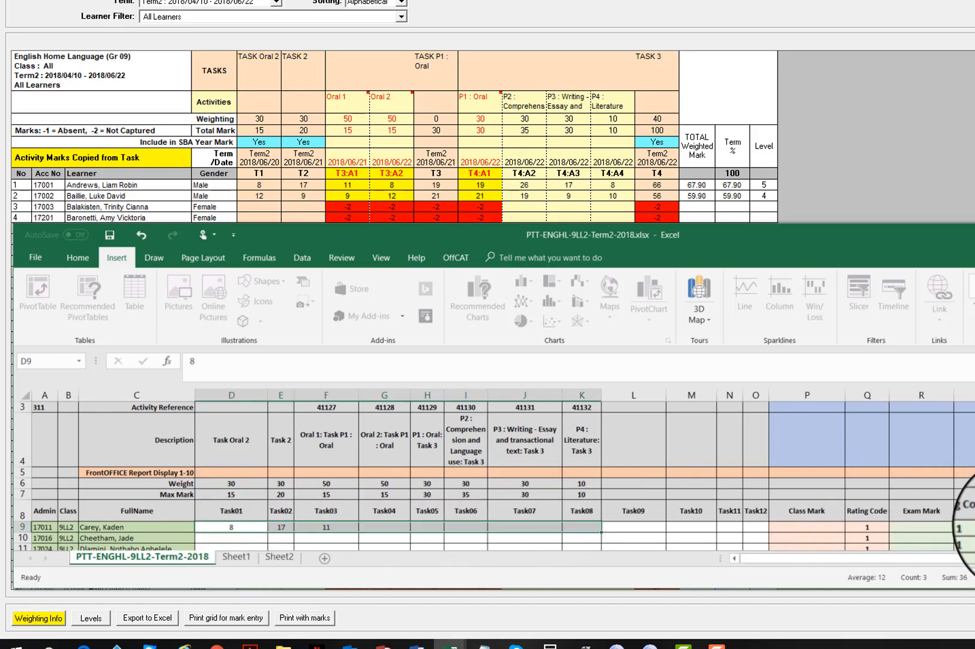
left_click(974, 527)
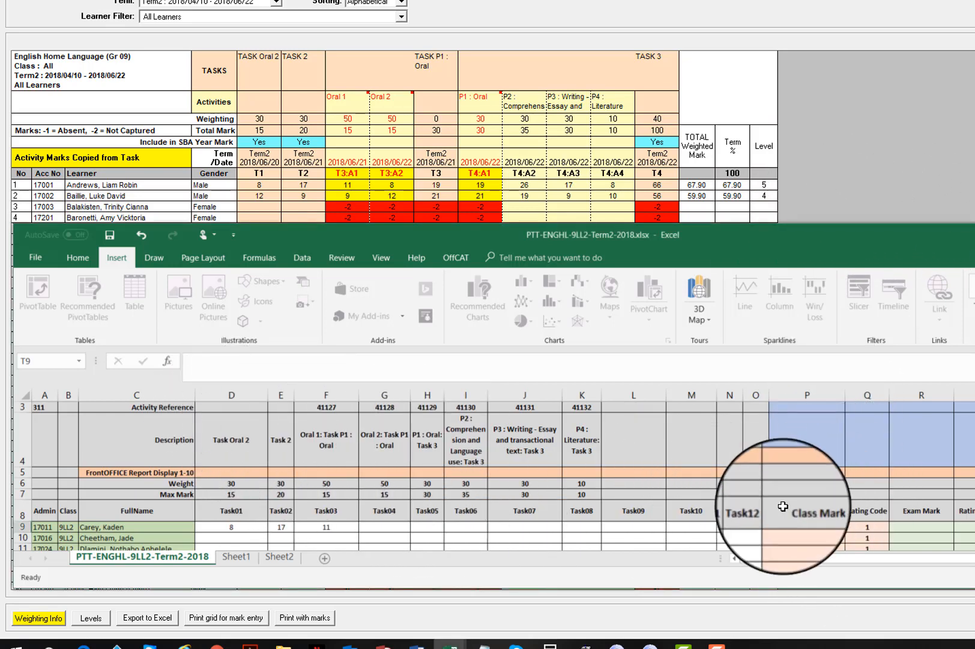
- Examine the Class Mark and Exam Mark cells in row 9 and their FrontOFFICE Report Display cells P5 and R5
left_click(810, 528)
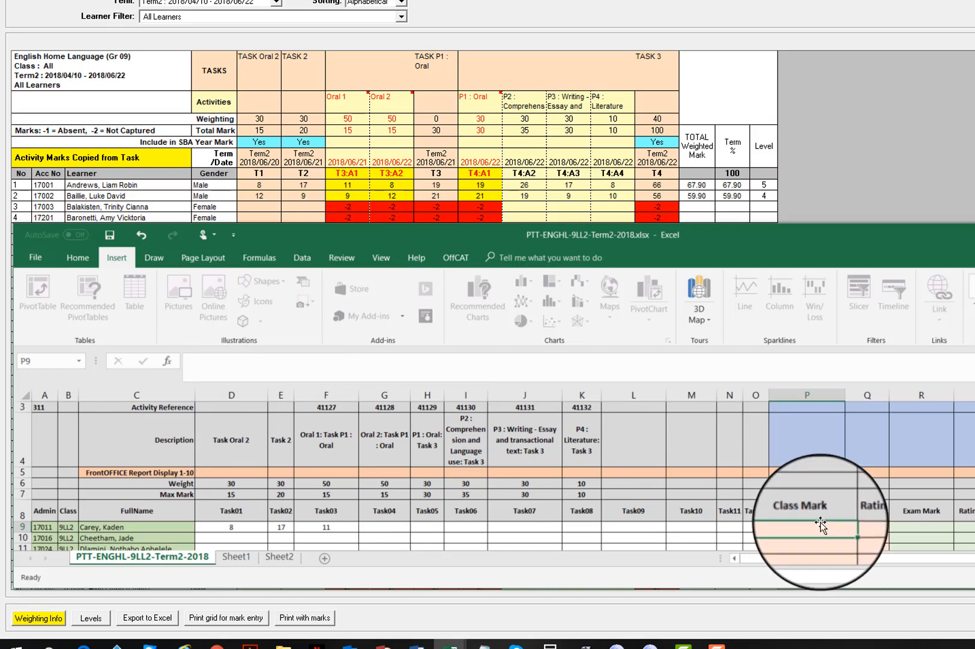
left_click(816, 469)
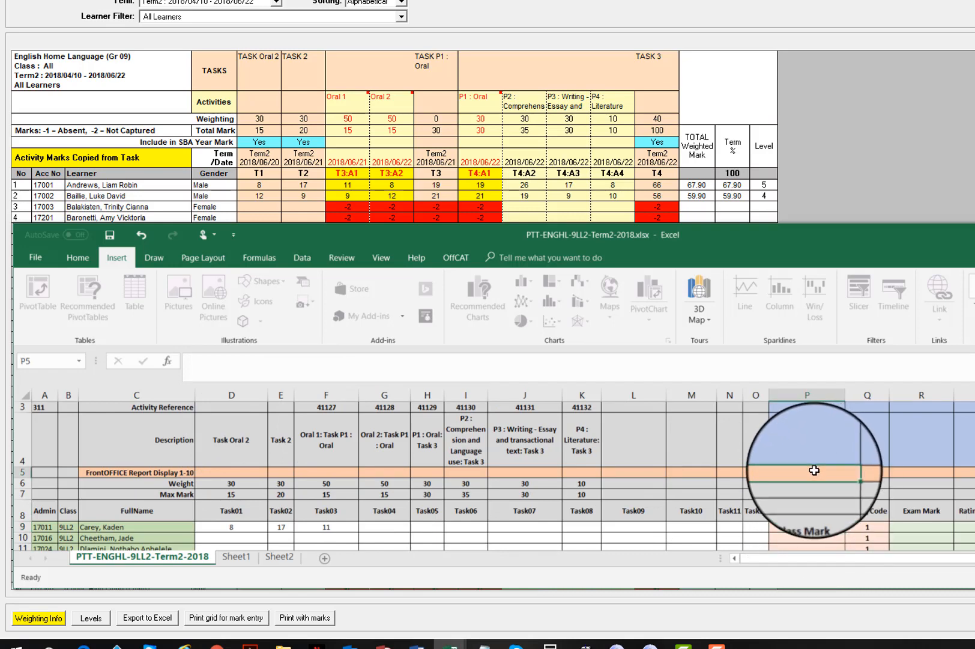
left_click(914, 527)
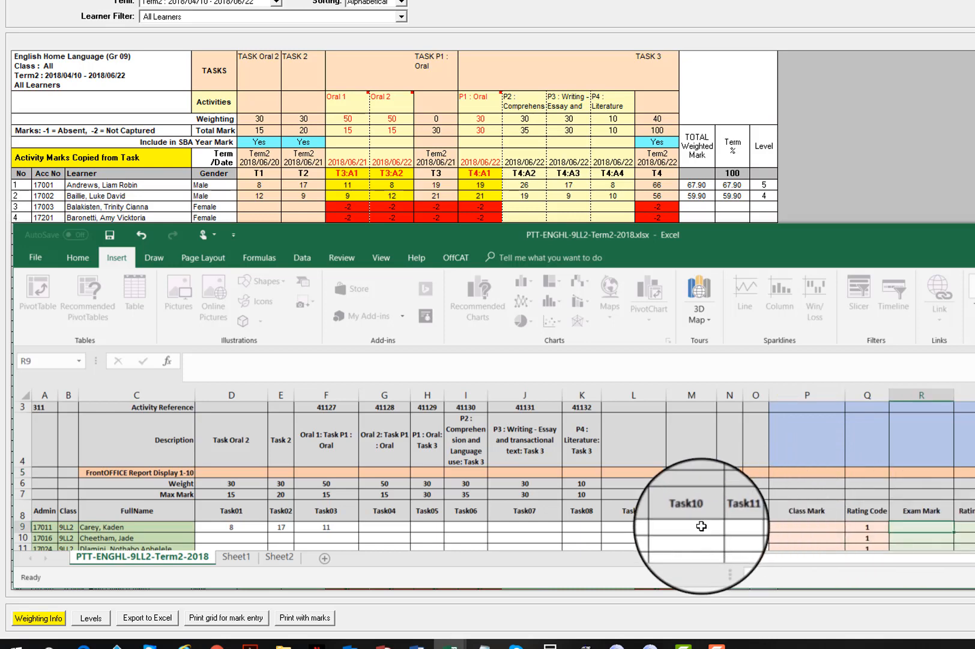
left_click(923, 475)
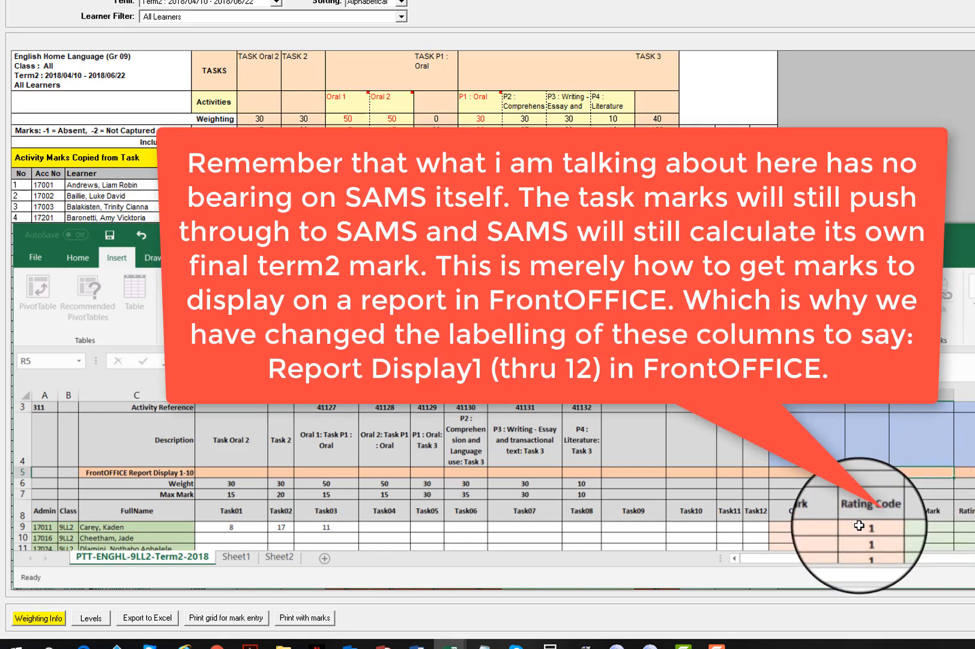
left_click(831, 526)
left_click(922, 526)
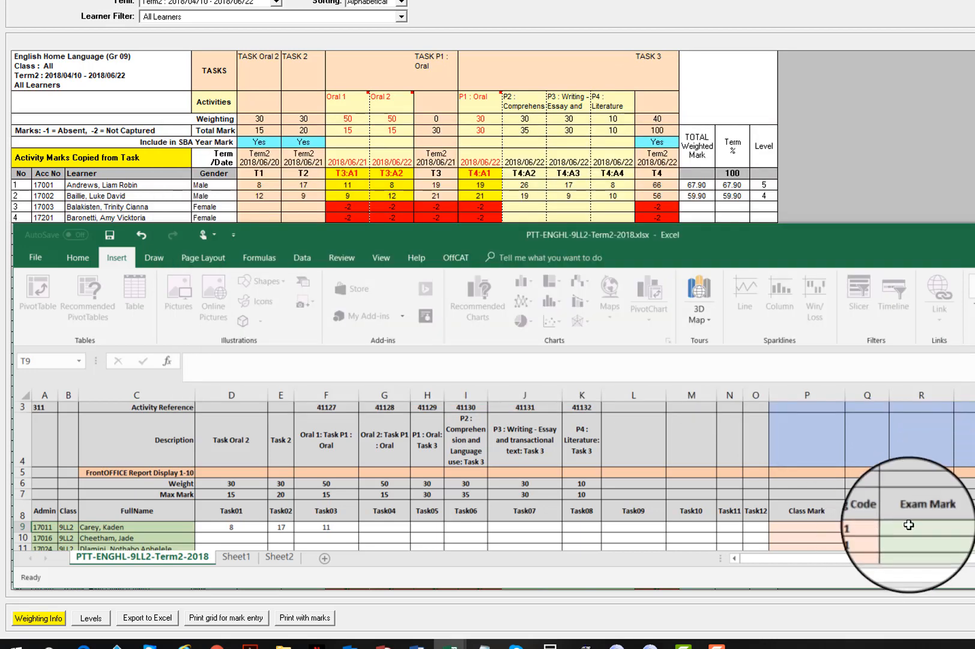
- In the FrontOFFICE Report Display row, enter 2 above Class Mark in P5 and 5 above Exam Mark in R5
left_click(808, 474)
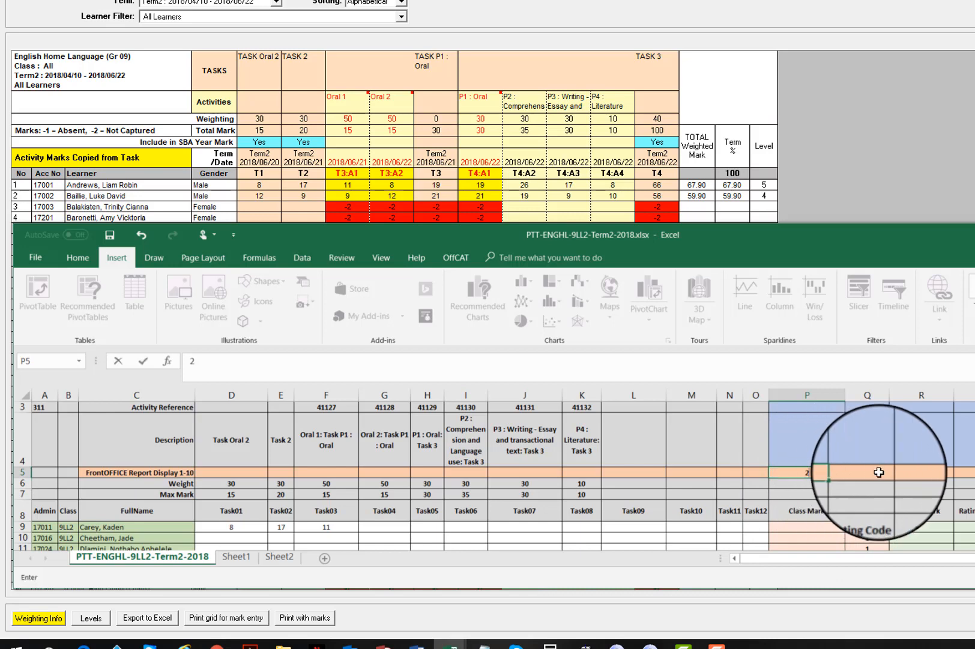
type("2")
left_click(906, 472)
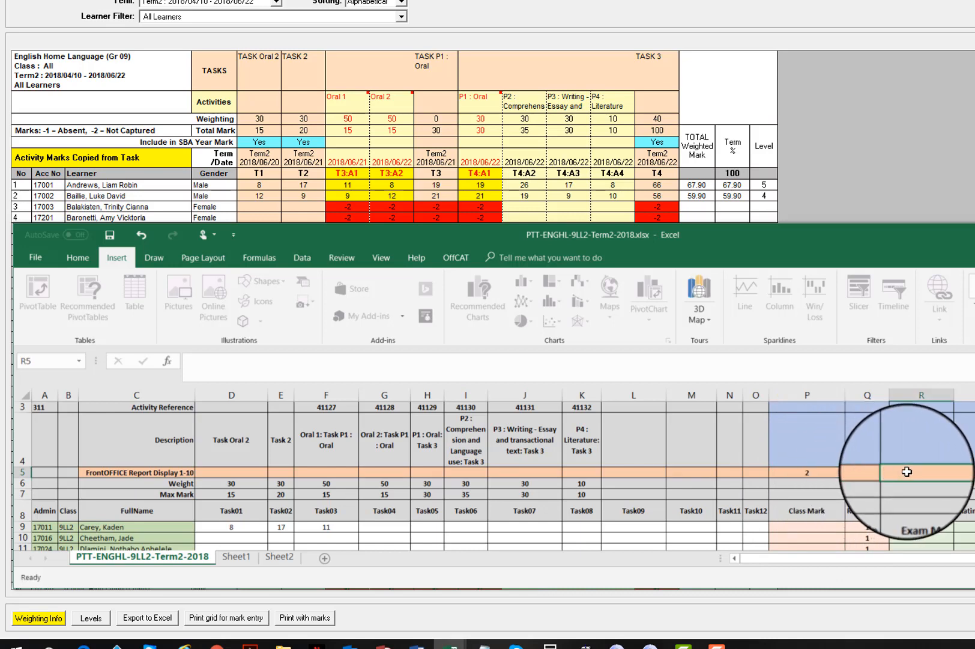
type("5")
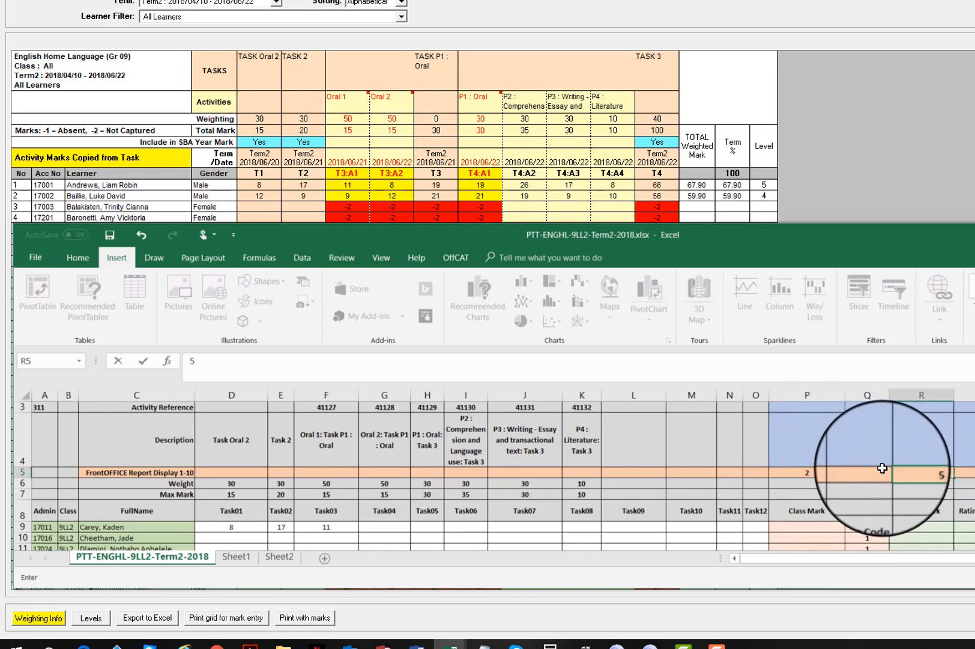
left_click(811, 526)
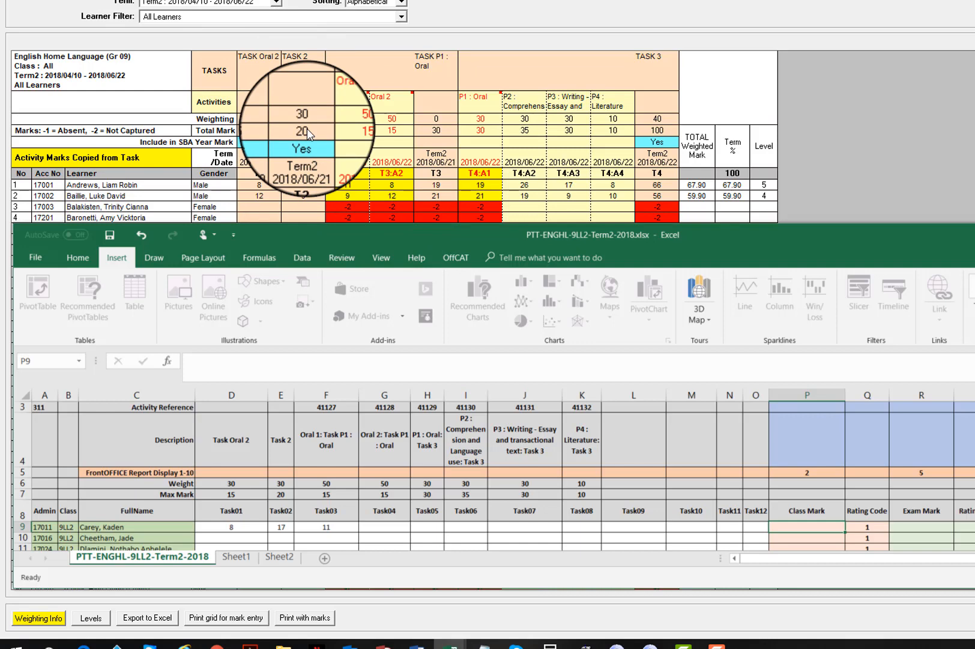
- Examine the Class Mark range P5:P9 and Exam Mark range R5:R9, and return to Sheet1 after viewing Sheet2
left_click(925, 526)
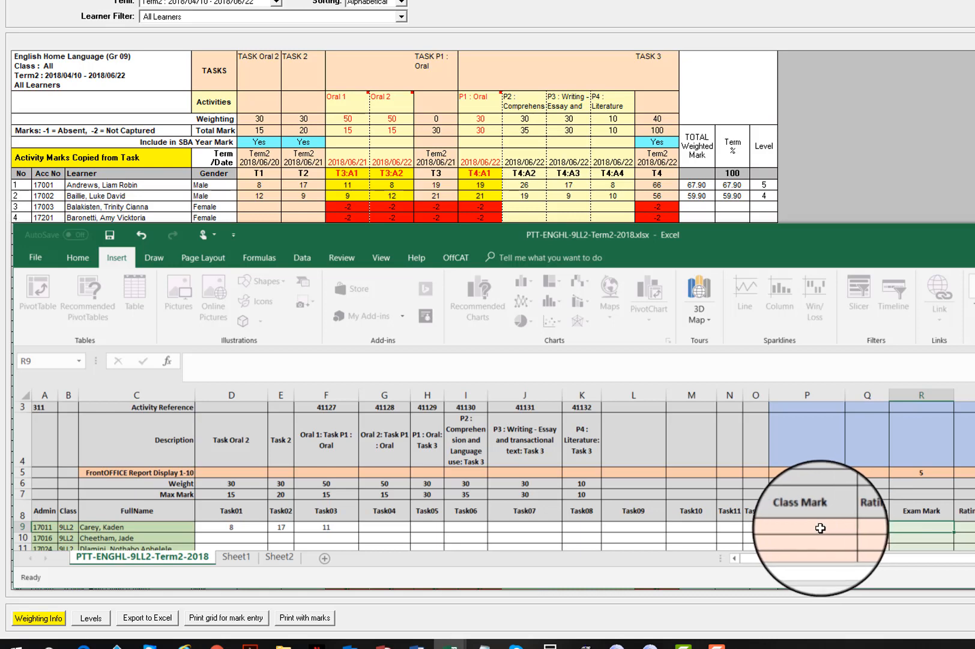
left_click(820, 528)
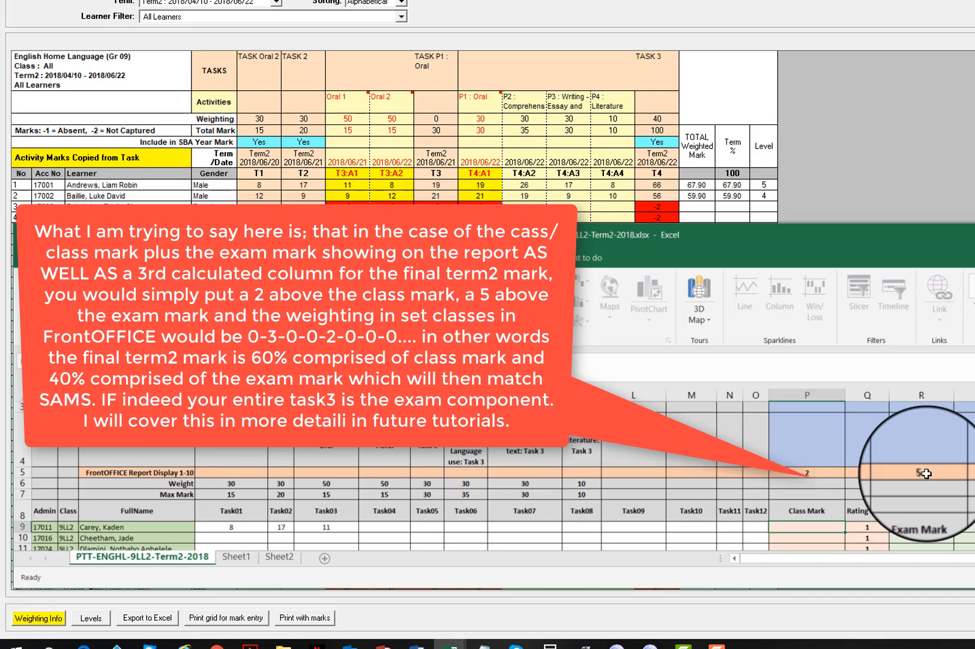
left_click(815, 503)
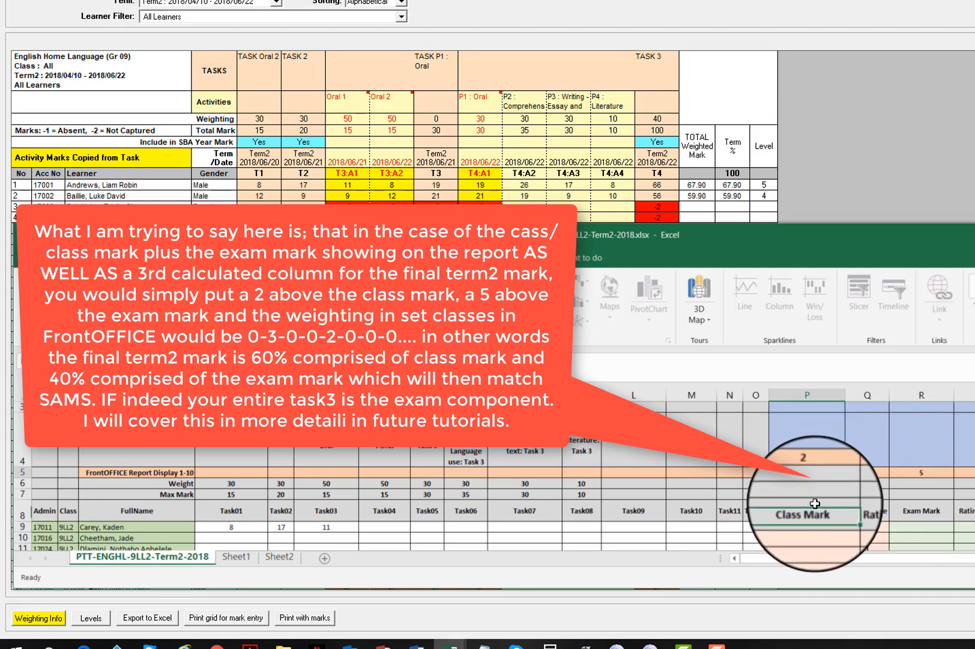
left_click_drag(815, 503, 813, 524)
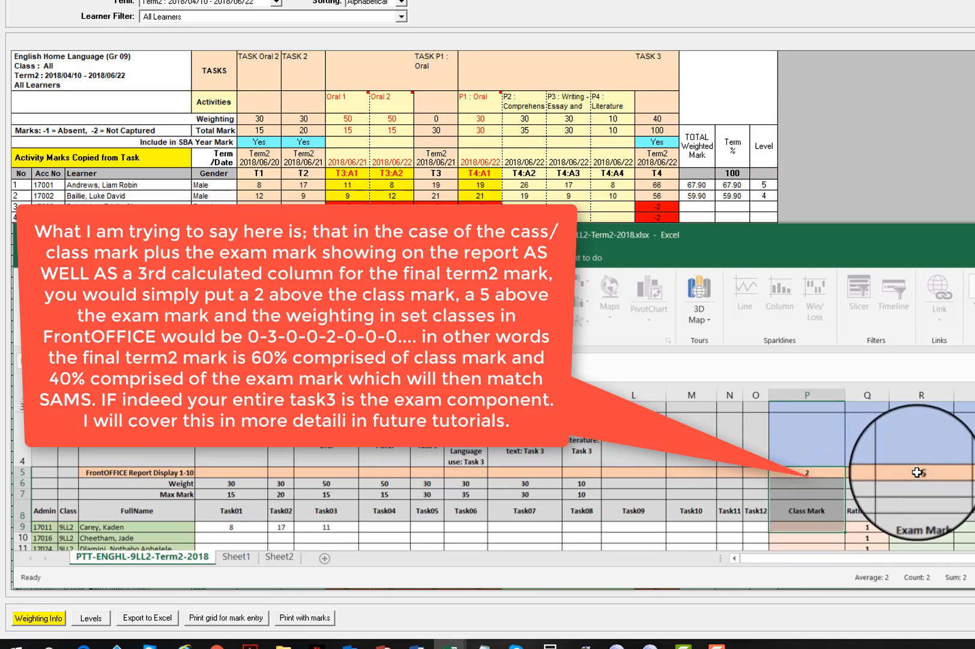
left_click_drag(919, 471, 919, 527)
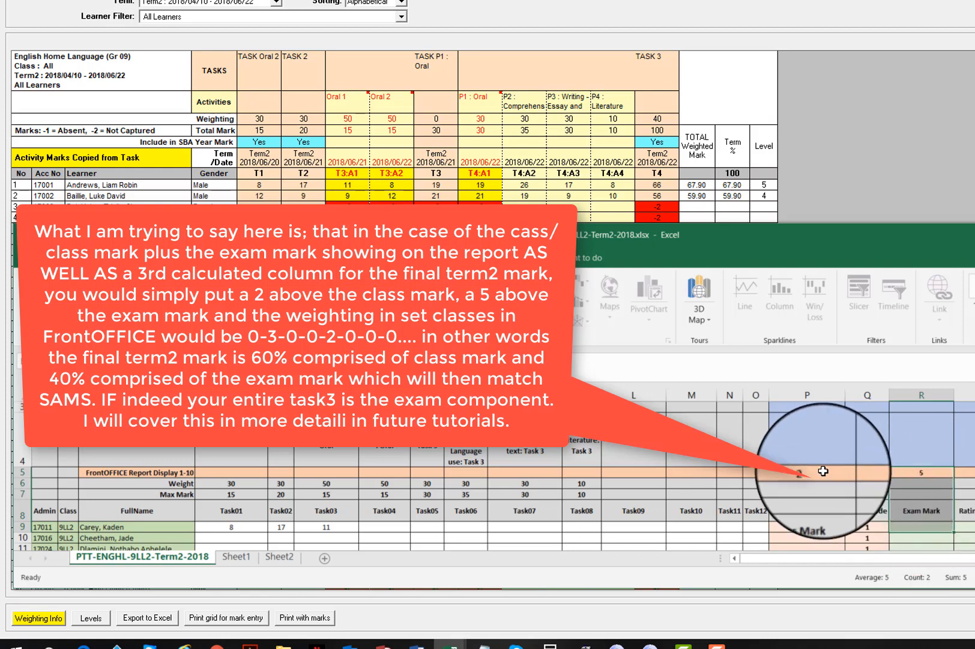
left_click_drag(809, 473, 813, 527)
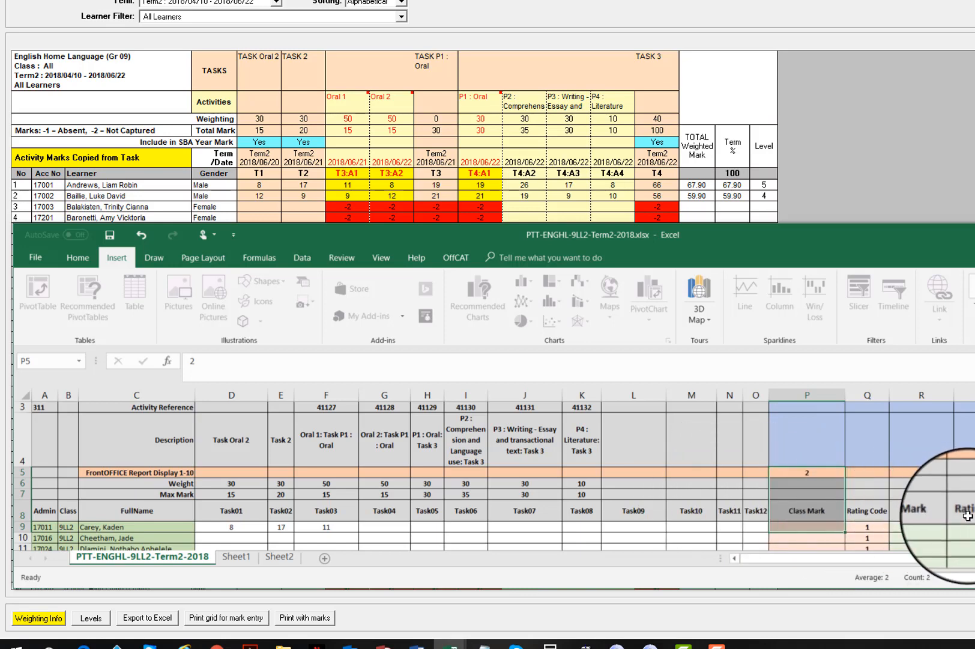
left_click(282, 558)
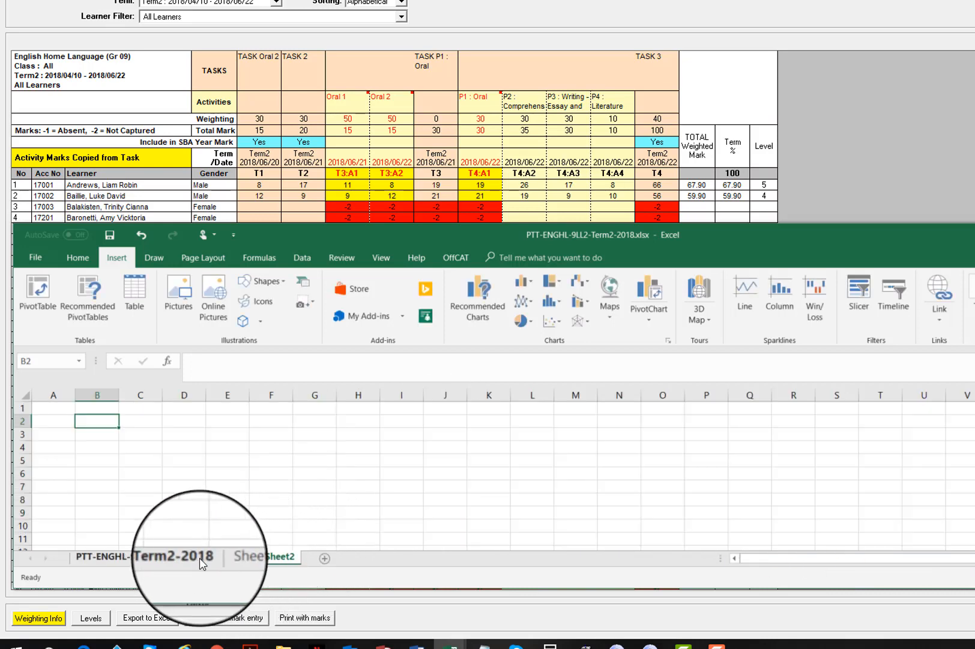
left_click(236, 557)
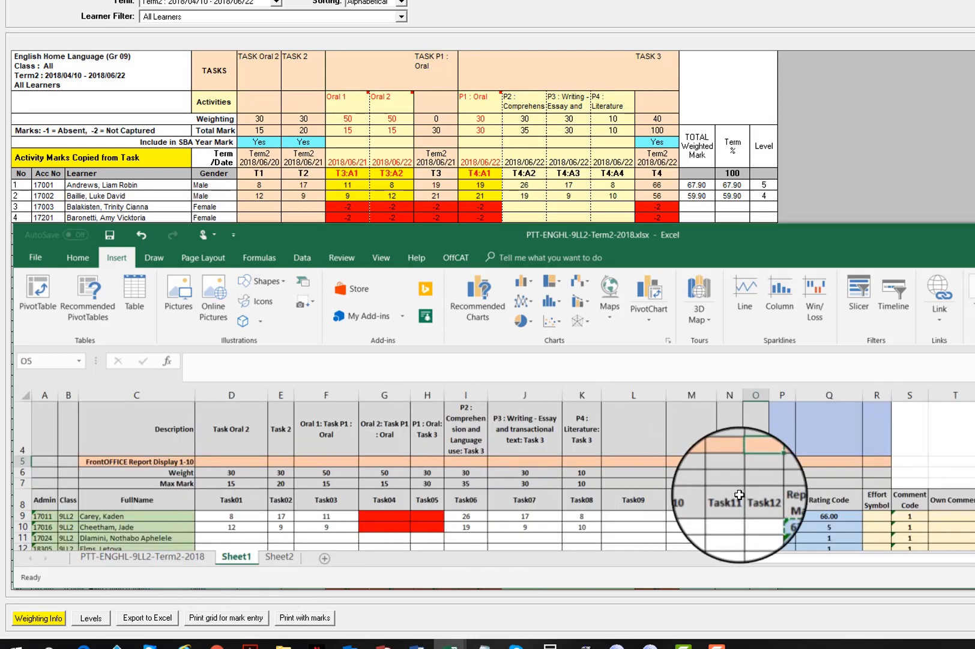